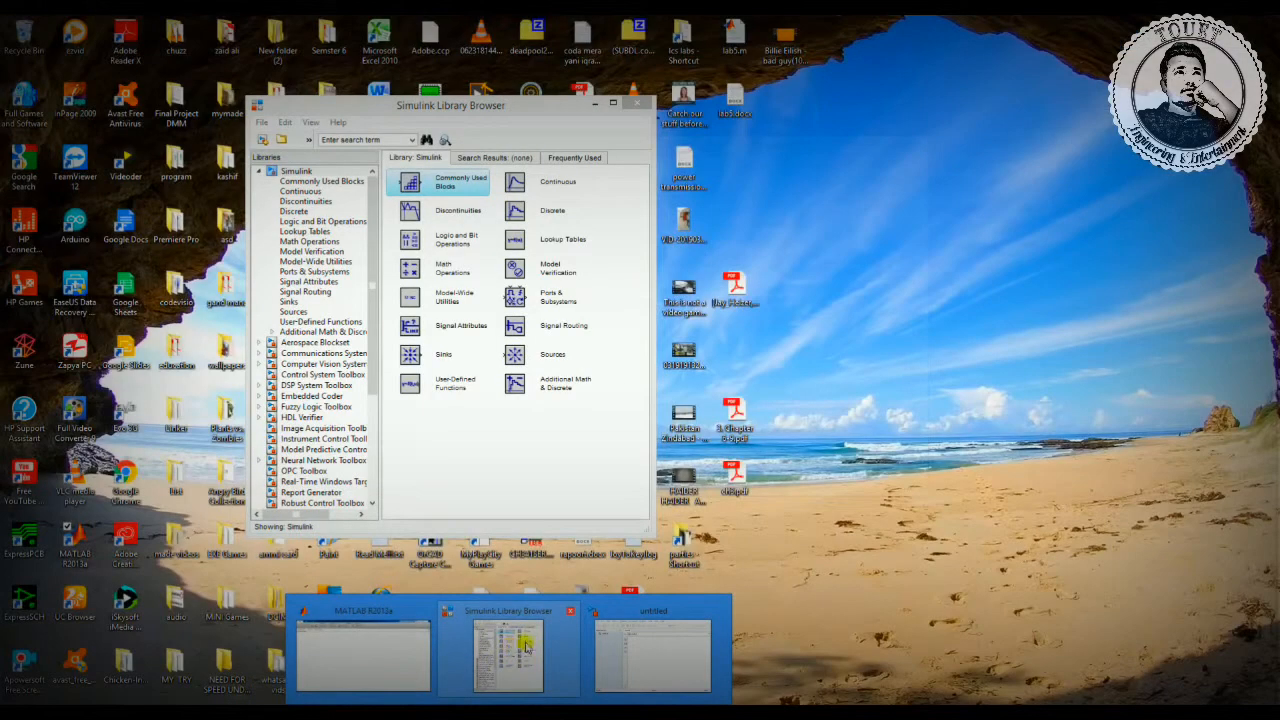
# Switch to the Simulink Library Browser and open the SimPowerSystems library under Simscape.
pyautogui.moveTo(612, 636)
pyautogui.moveTo(531, 645)
pyautogui.click(531, 645)
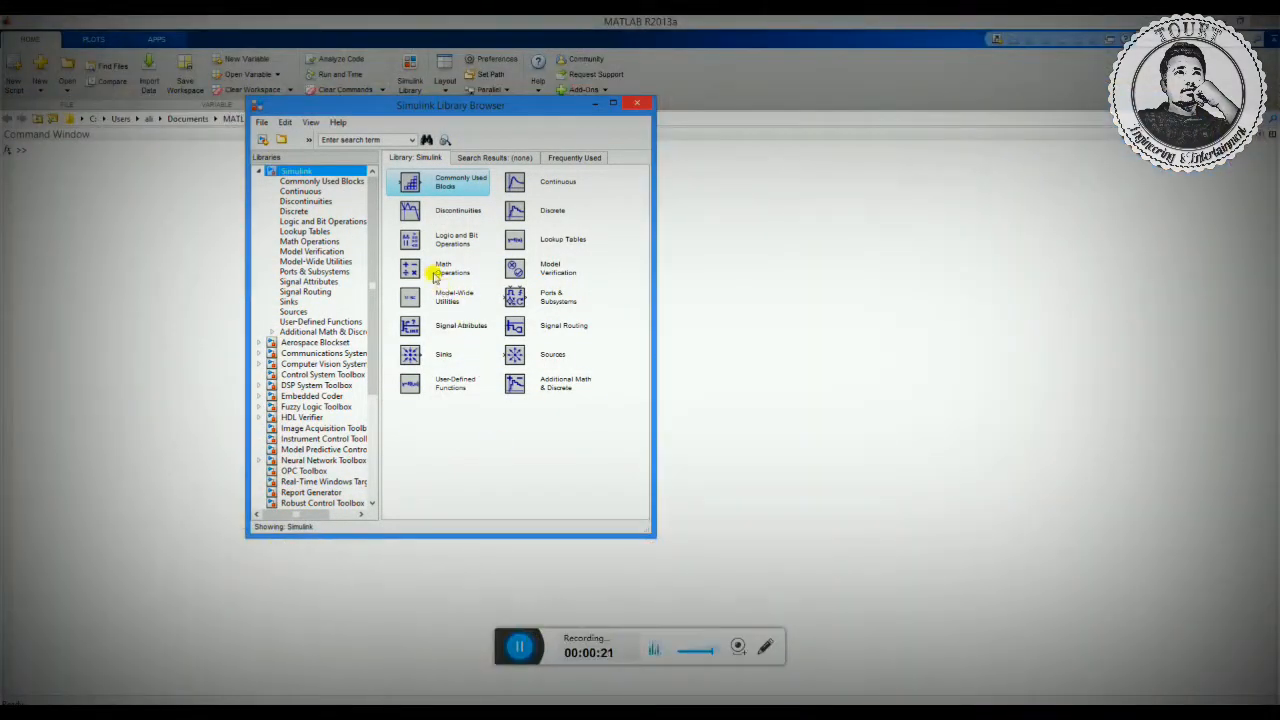
pyautogui.moveTo(372, 270); pyautogui.dragTo(382, 346)
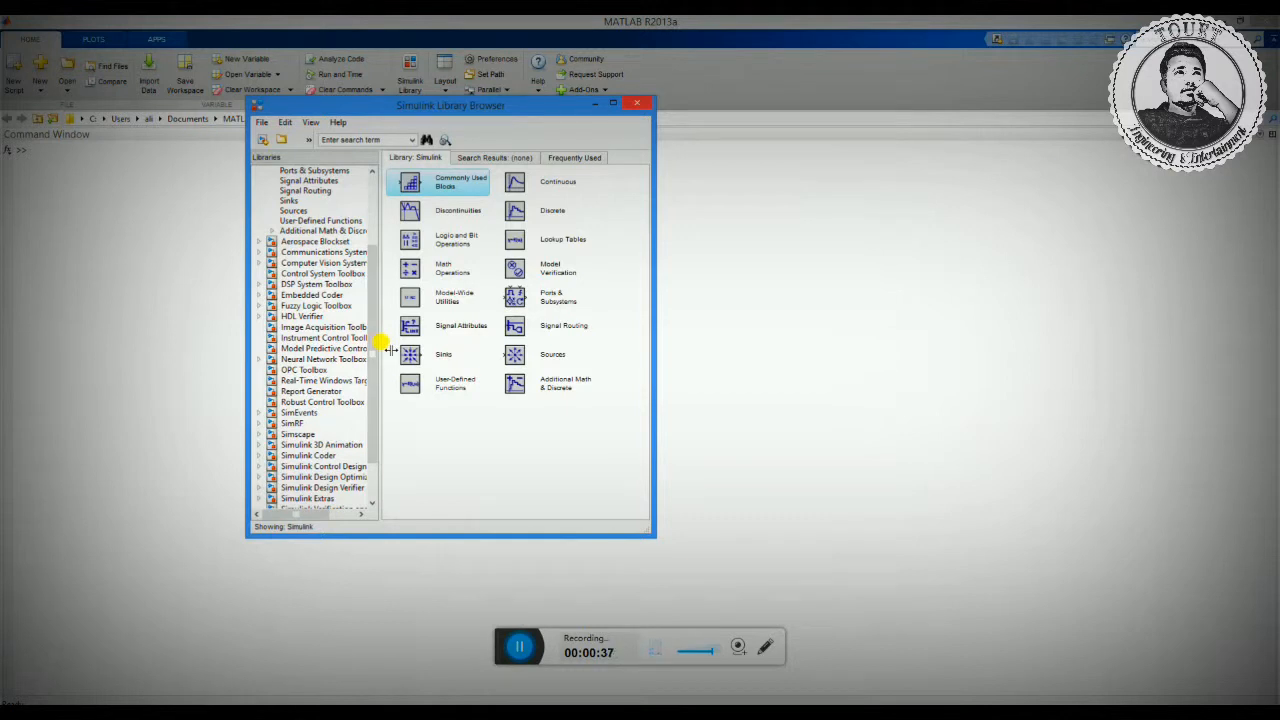
pyautogui.moveTo(386, 346); pyautogui.dragTo(390, 342)
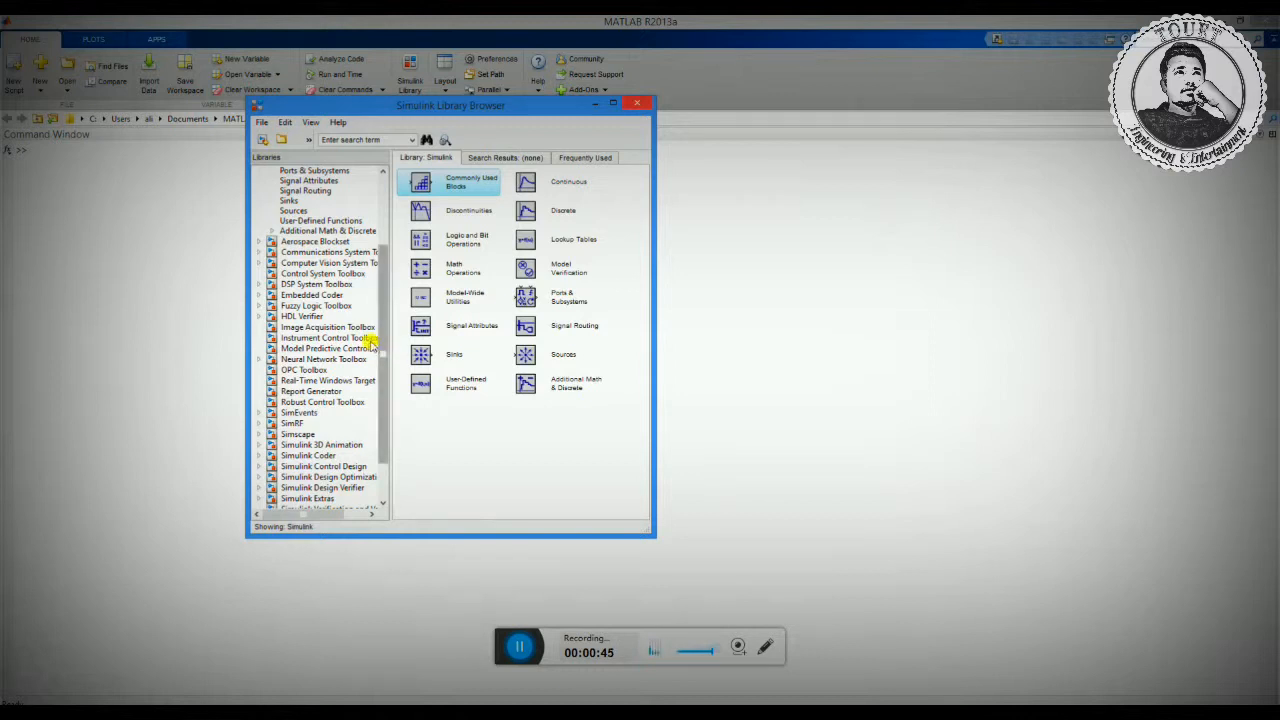
pyautogui.scroll(-2, 382, 318)
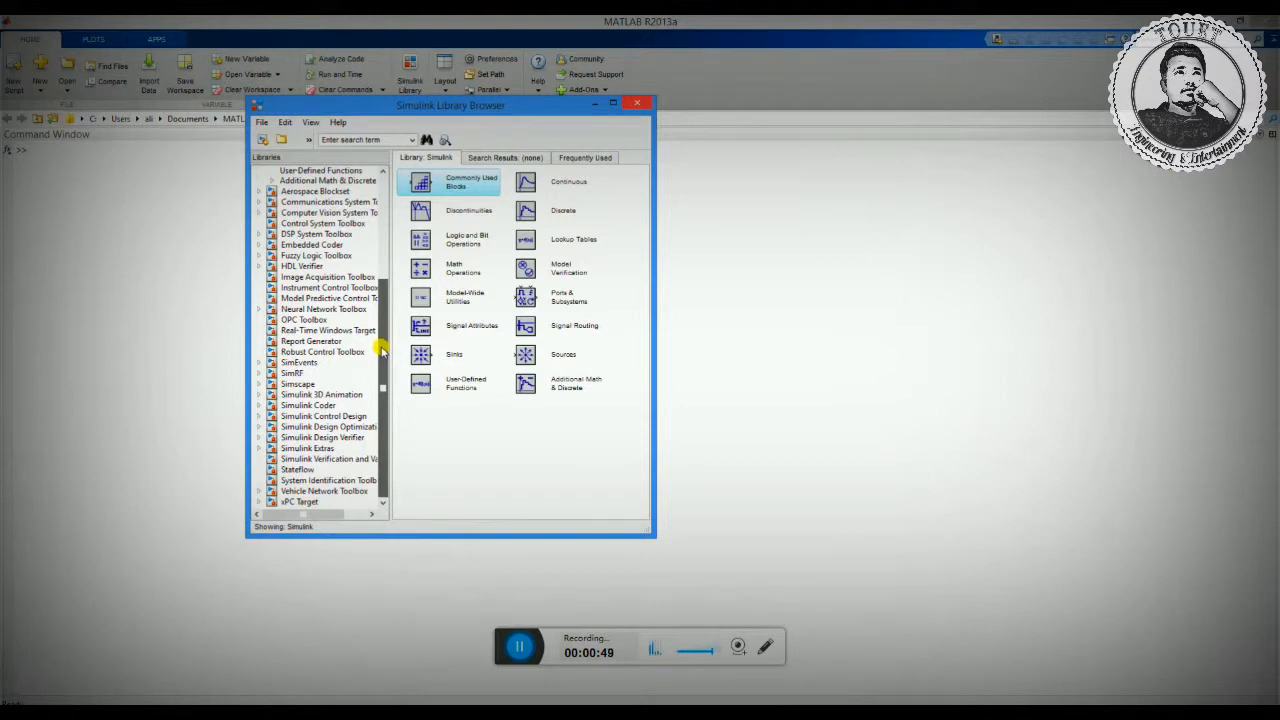
pyautogui.scroll(2, 381, 340)
pyautogui.scroll(-1, 385, 340)
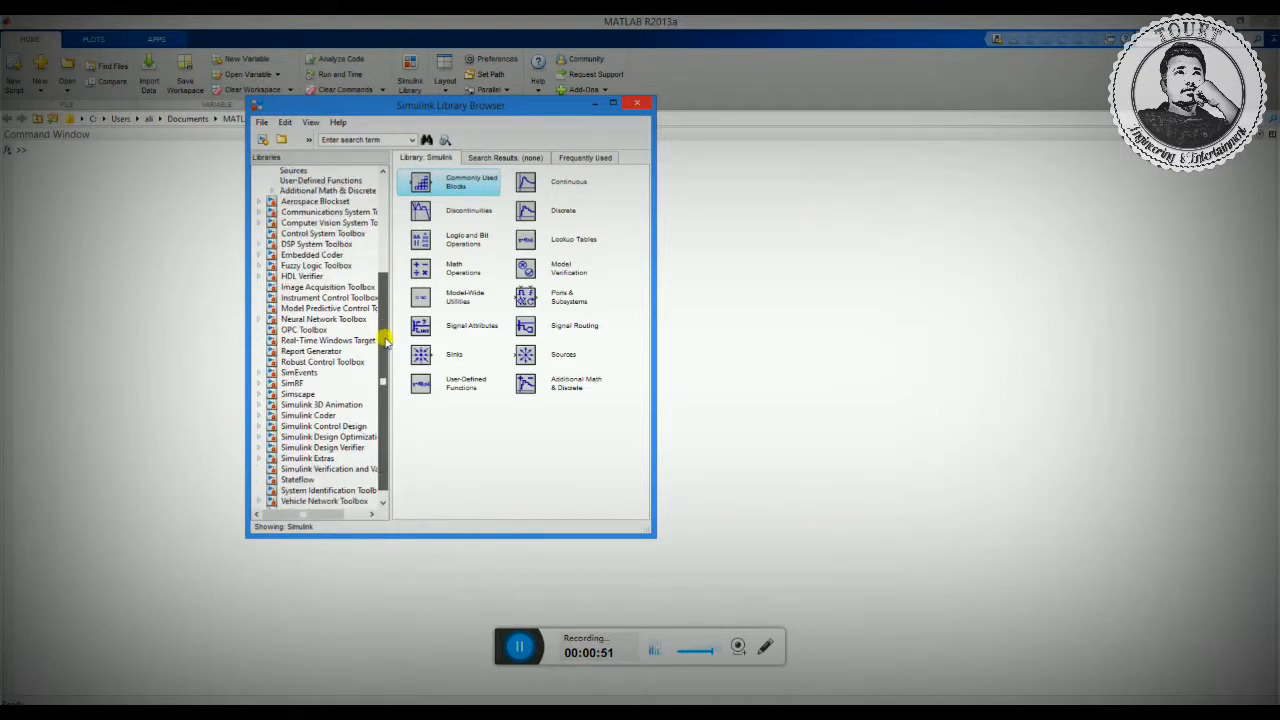
pyautogui.scroll(-1, 381, 345)
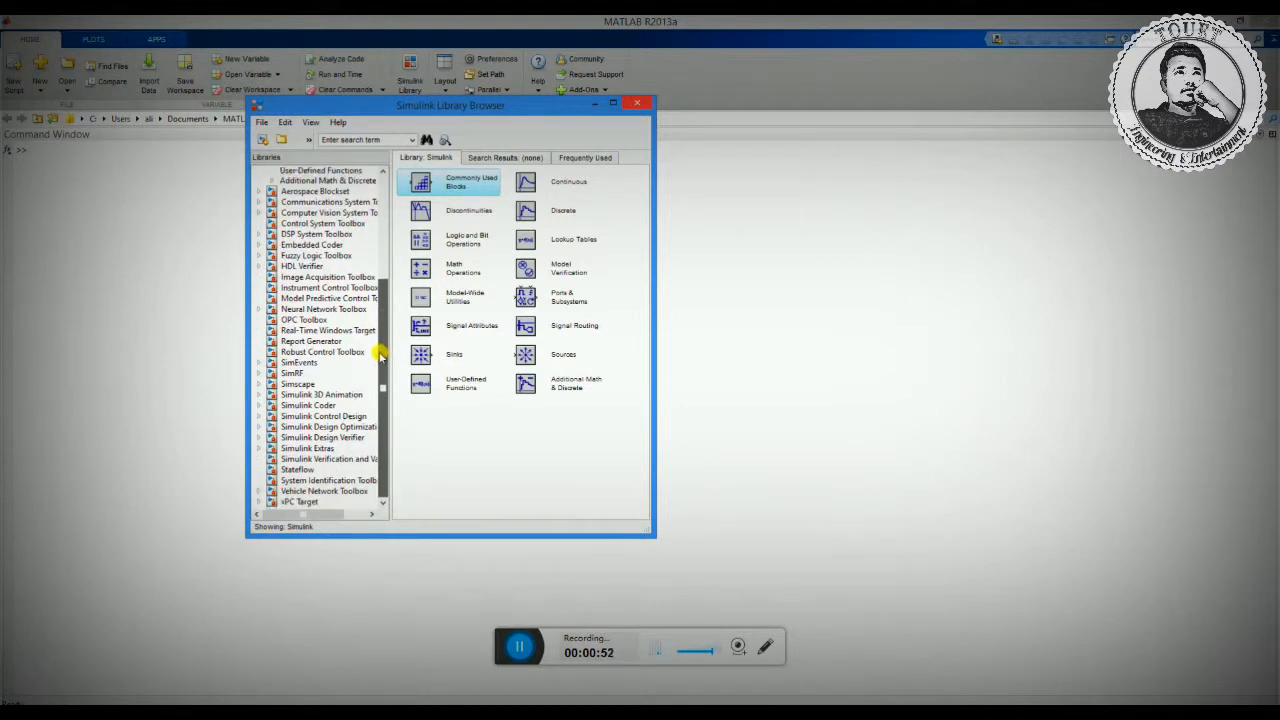
pyautogui.doubleClick(305, 384)
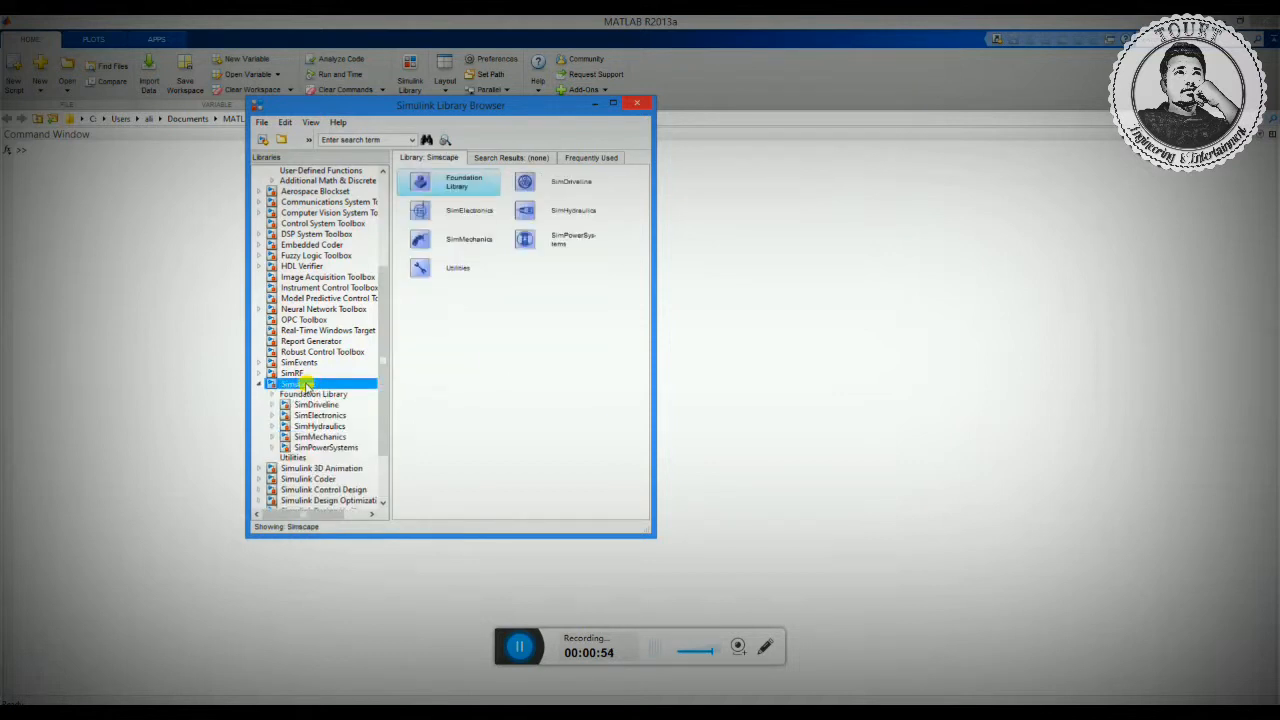
pyautogui.doubleClick(320, 448)
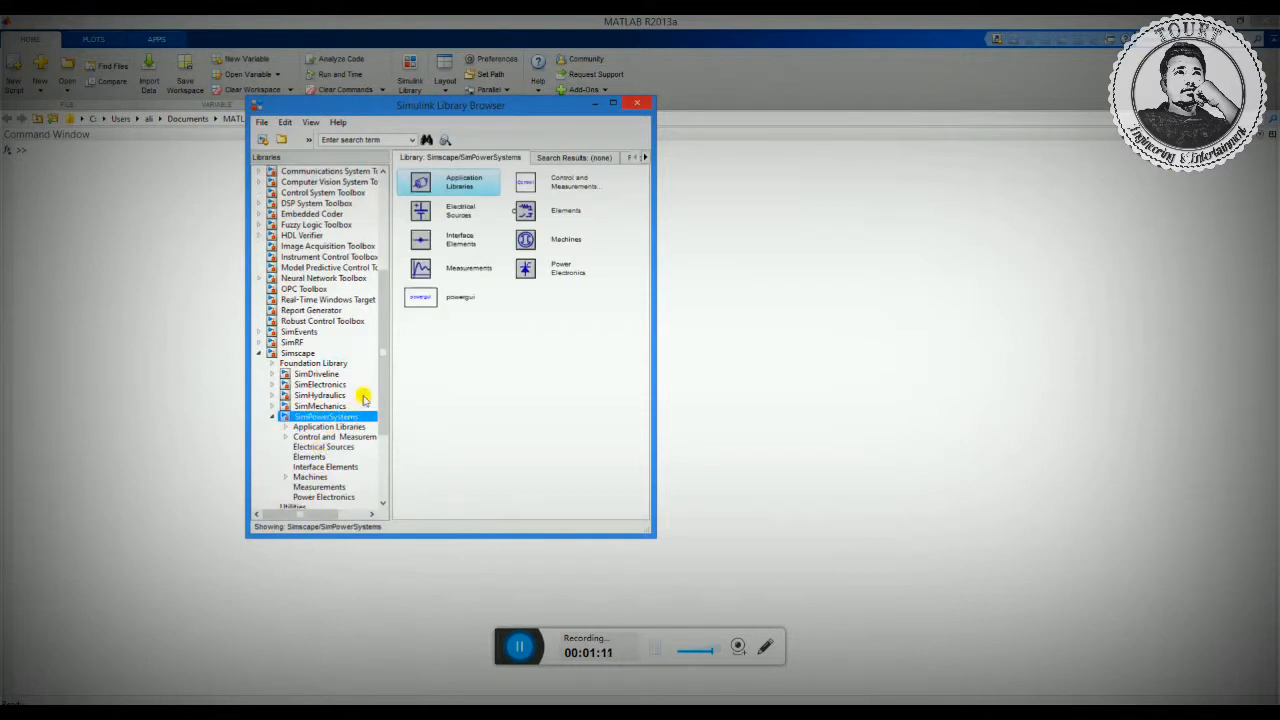
# Add a Series RLC Branch block from the SimPowerSystems Elements library to the untitled model.
pyautogui.moveTo(383, 390); pyautogui.dragTo(383, 403)
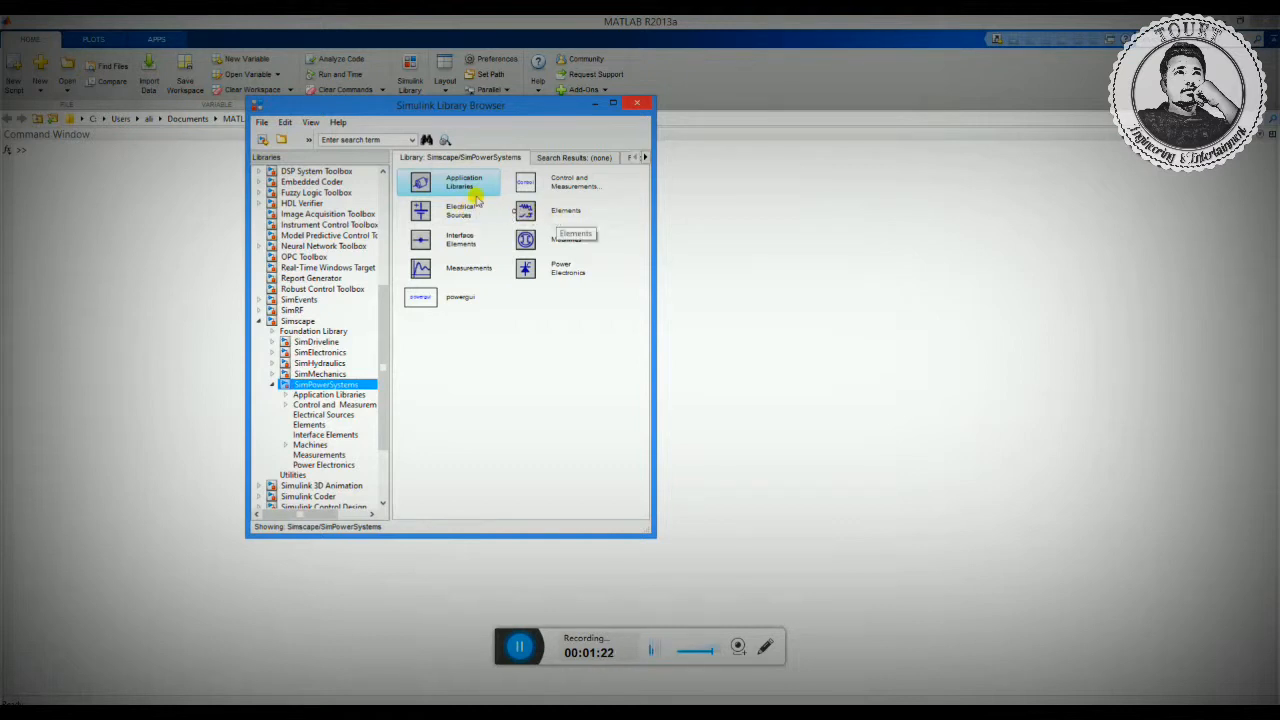
pyautogui.doubleClick(562, 216)
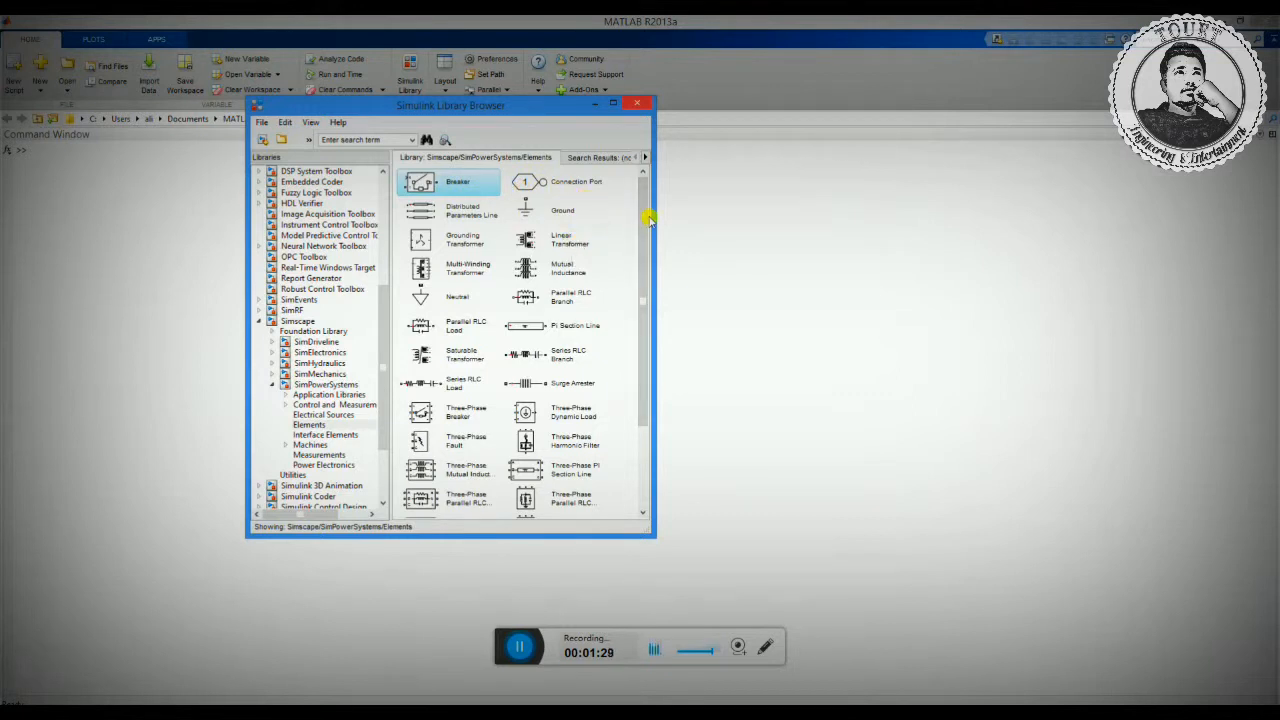
pyautogui.moveTo(643, 237); pyautogui.dragTo(651, 268)
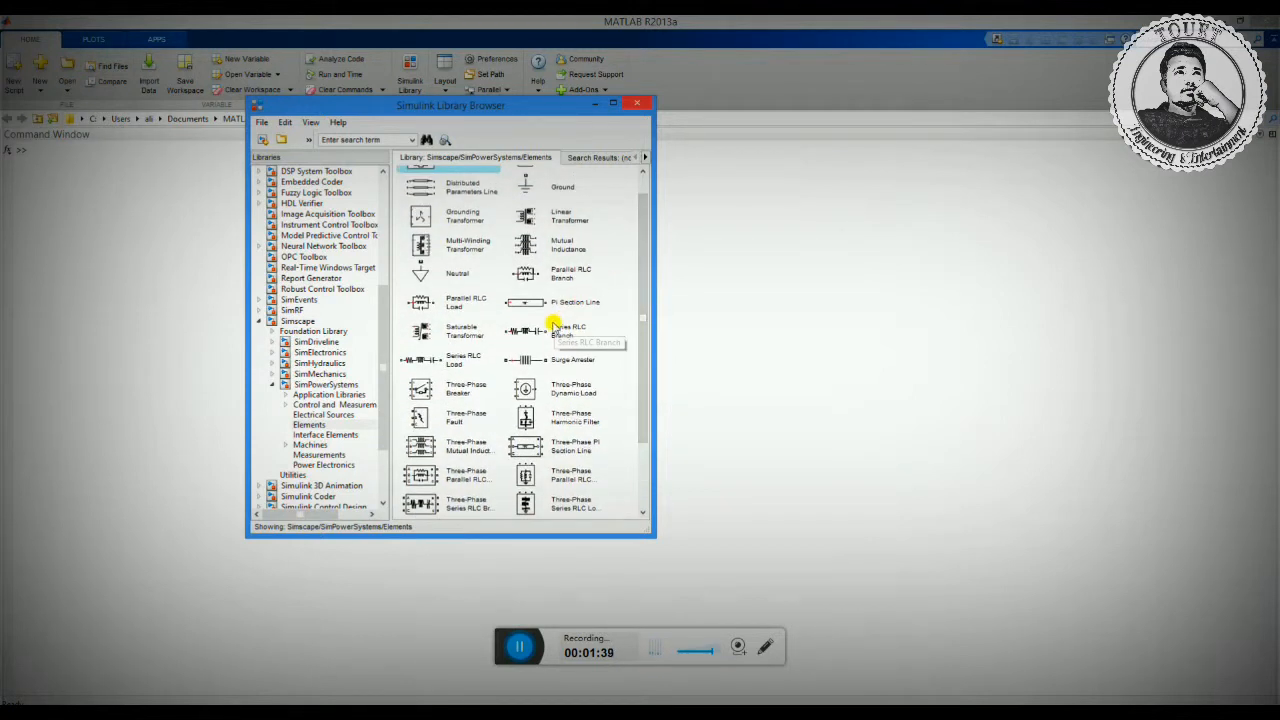
pyautogui.click(553, 325)
pyautogui.rightClick(553, 325)
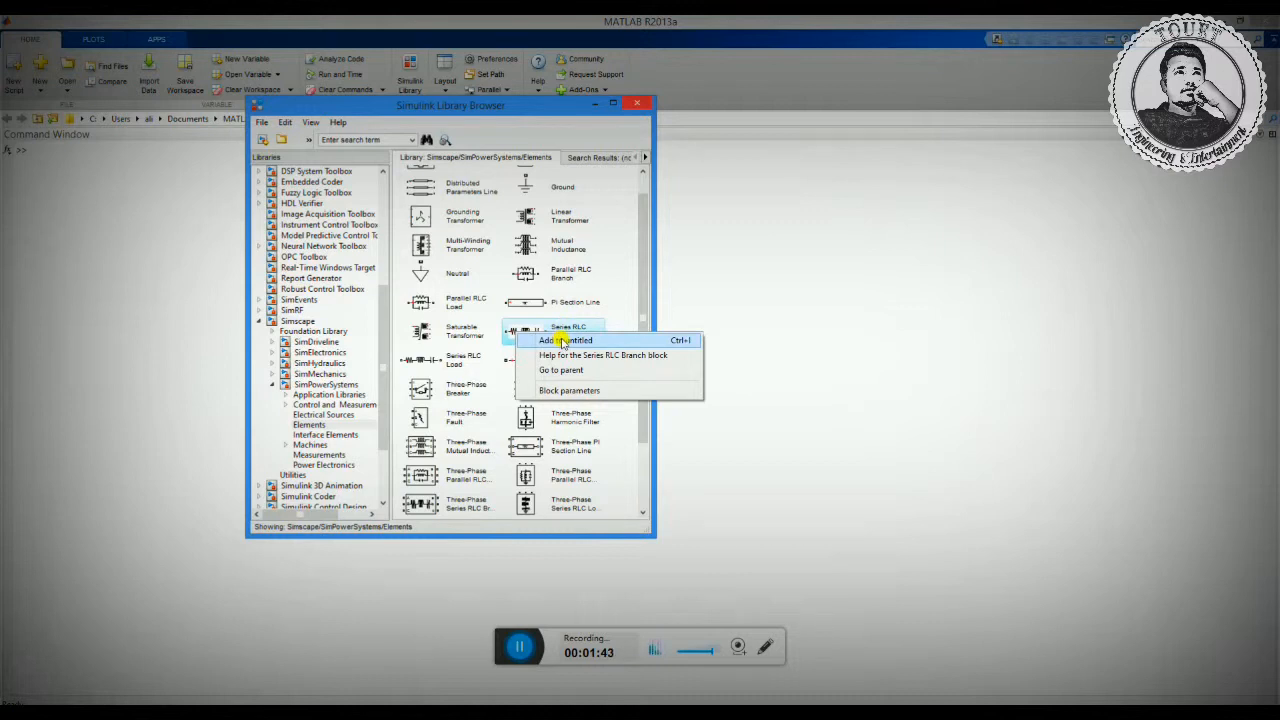
pyautogui.click(563, 341)
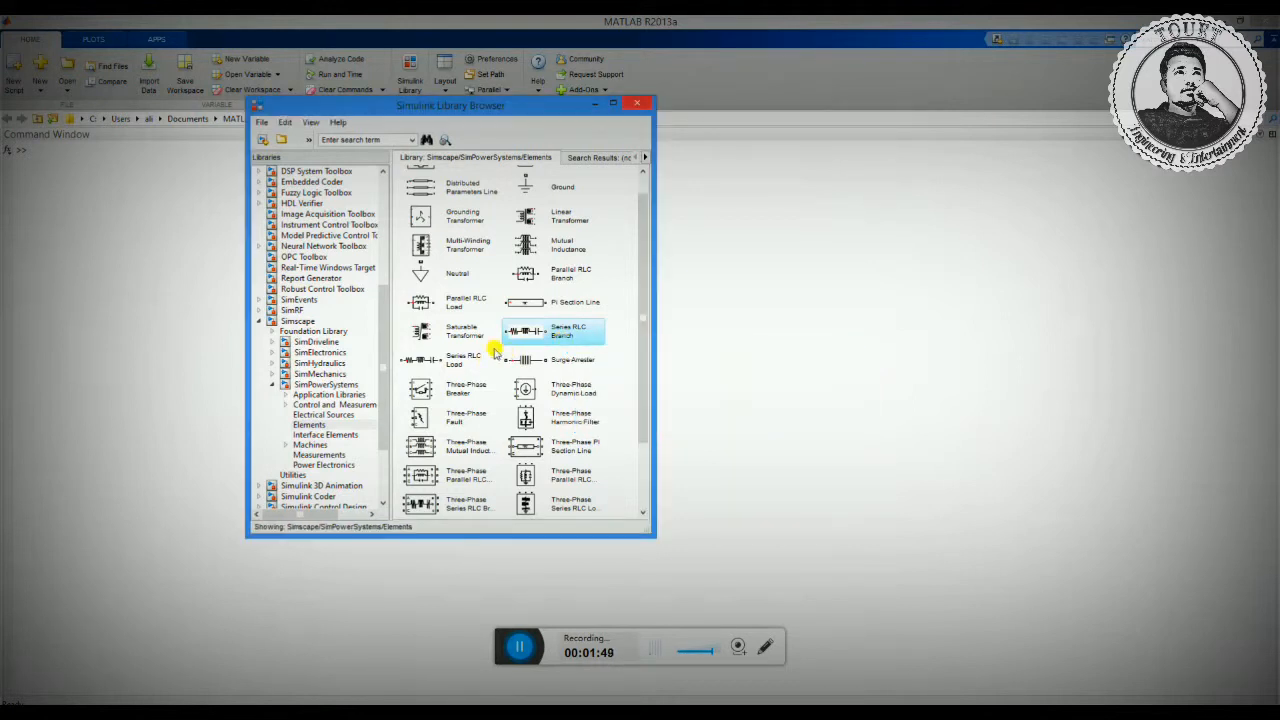
# Add a Parallel RLC Branch block from the Elements library to the untitled model.
pyautogui.moveTo(641, 303)
pyautogui.mouseDown()
pyautogui.moveTo(635, 318)
pyautogui.moveTo(633, 295)
pyautogui.mouseUp()
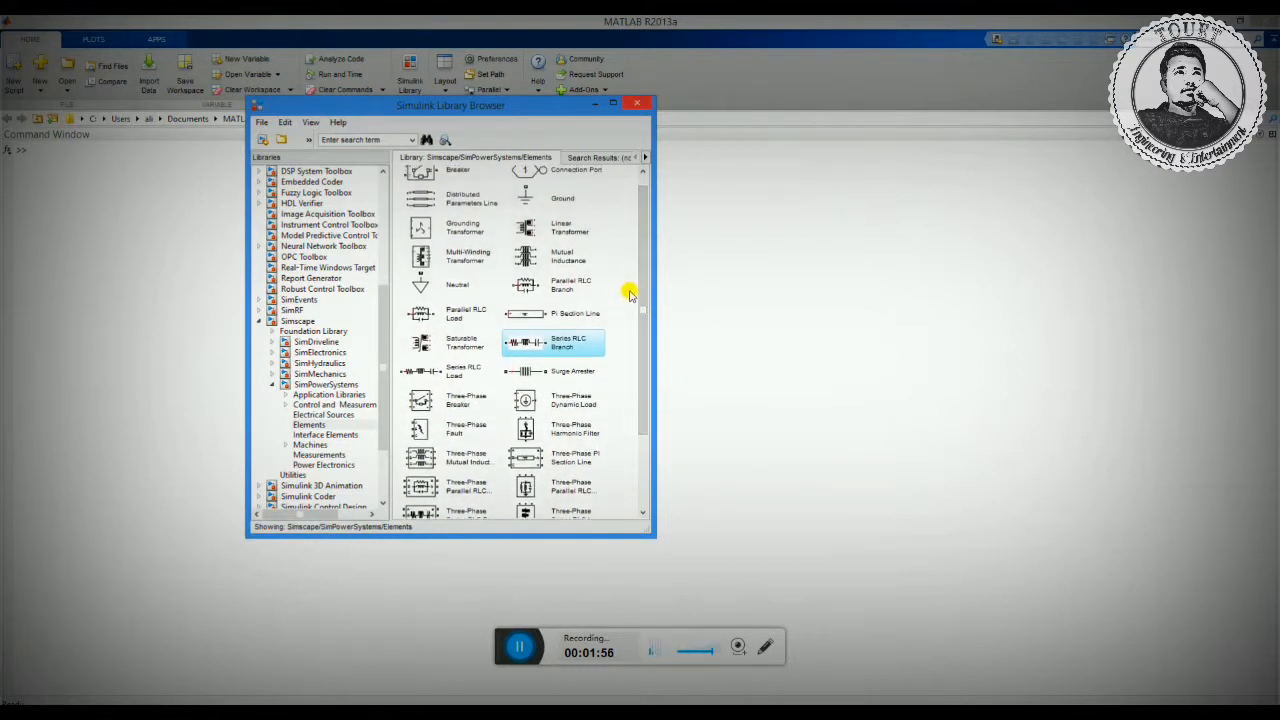
pyautogui.click(571, 286)
pyautogui.rightClick(570, 284)
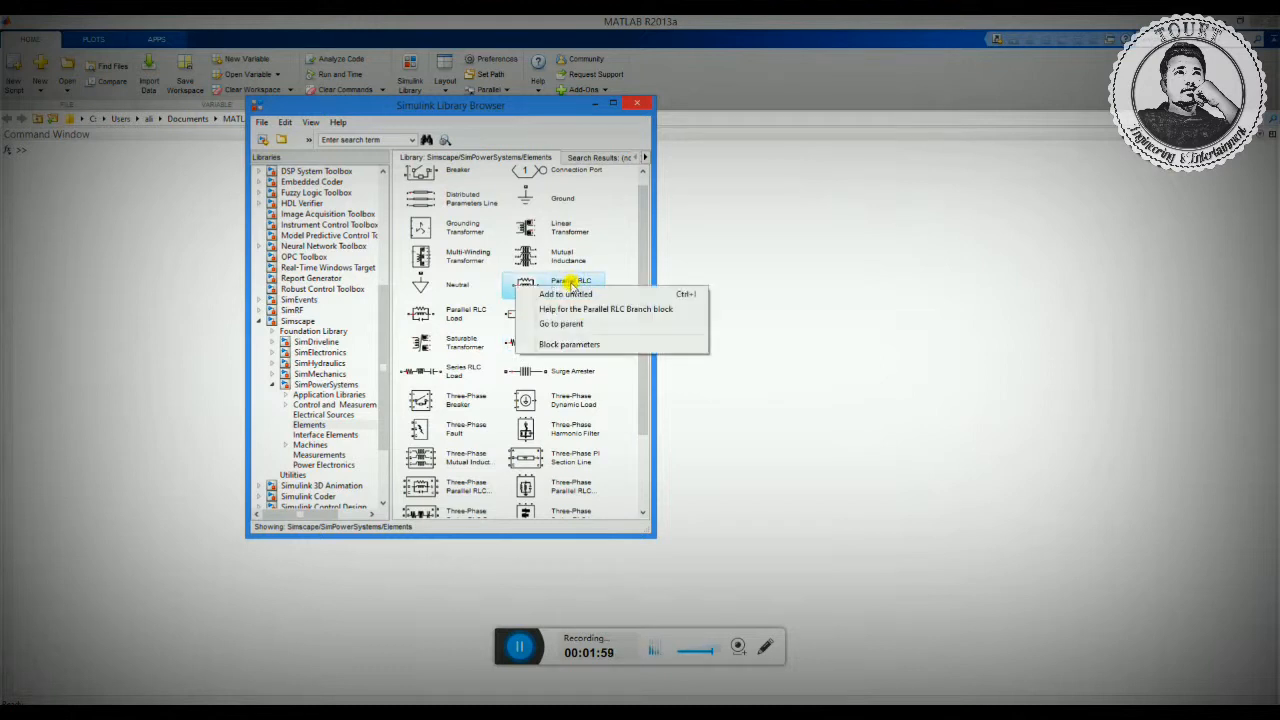
pyautogui.click(574, 292)
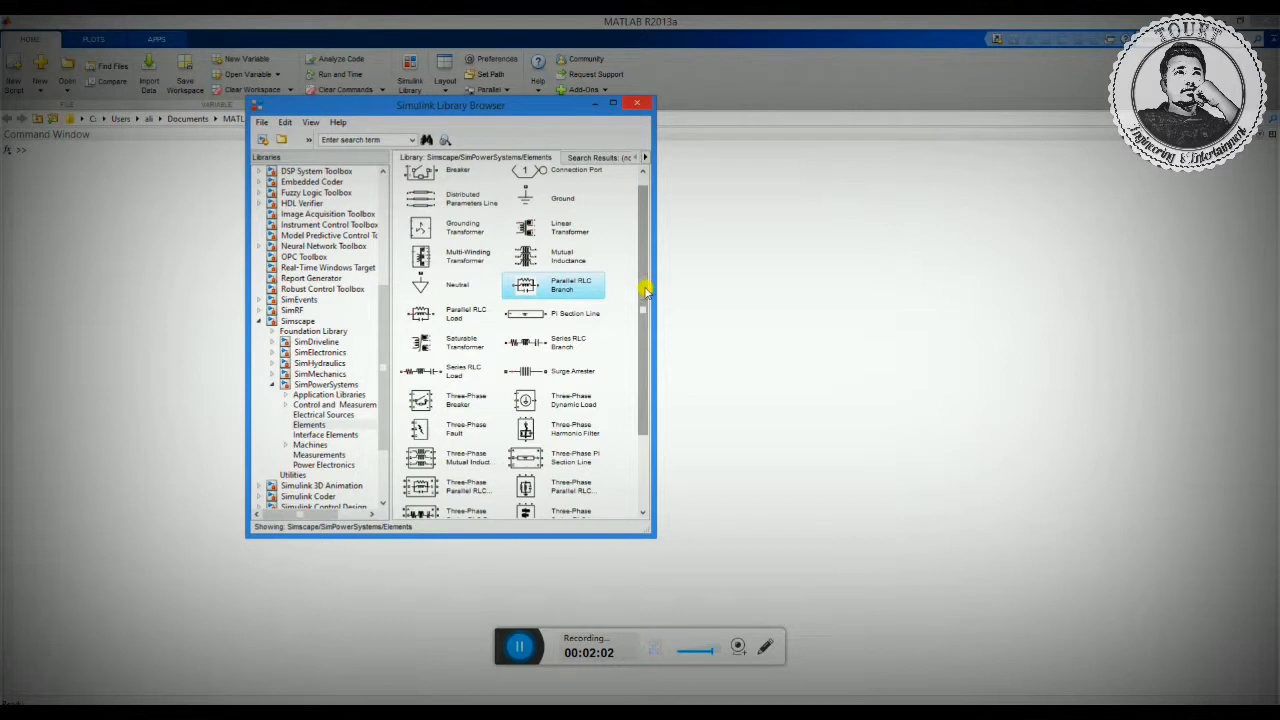
# Add an AC Voltage Source block from the SimPowerSystems Electrical Sources library to the untitled model.
pyautogui.scroll(1, 646, 289)
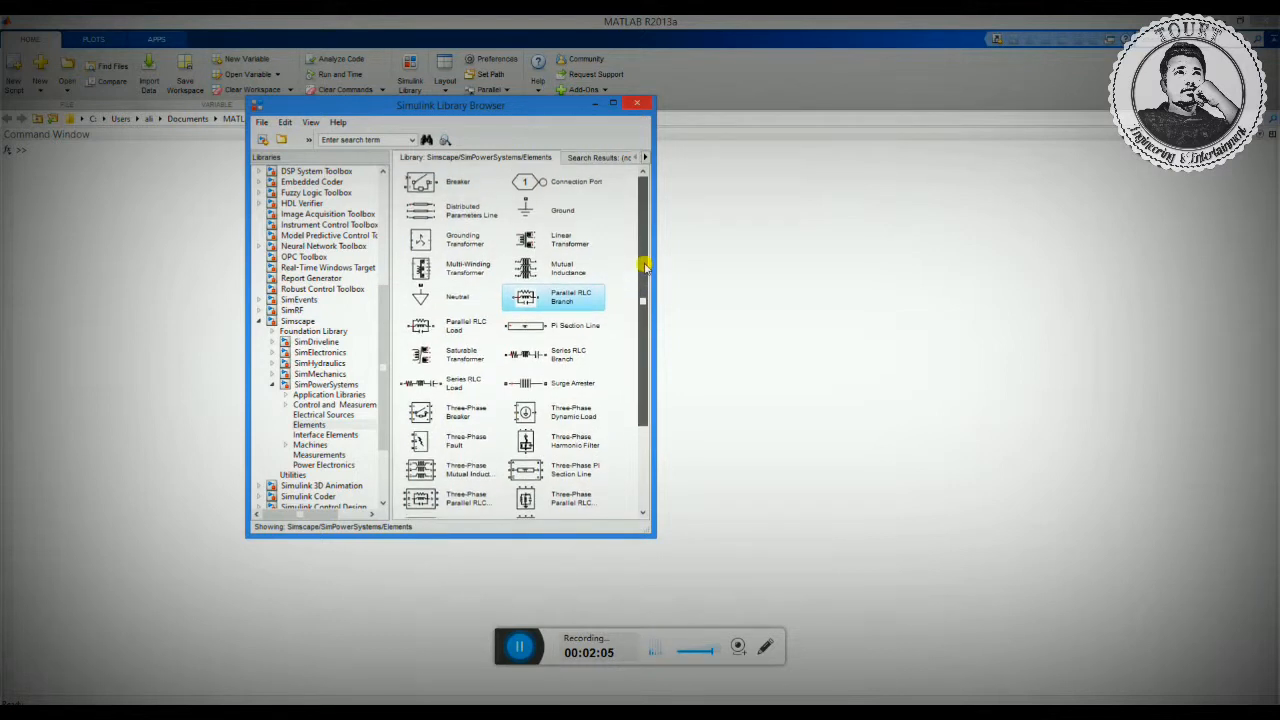
pyautogui.moveTo(646, 265)
pyautogui.mouseDown()
pyautogui.moveTo(646, 357)
pyautogui.moveTo(649, 280)
pyautogui.mouseUp()
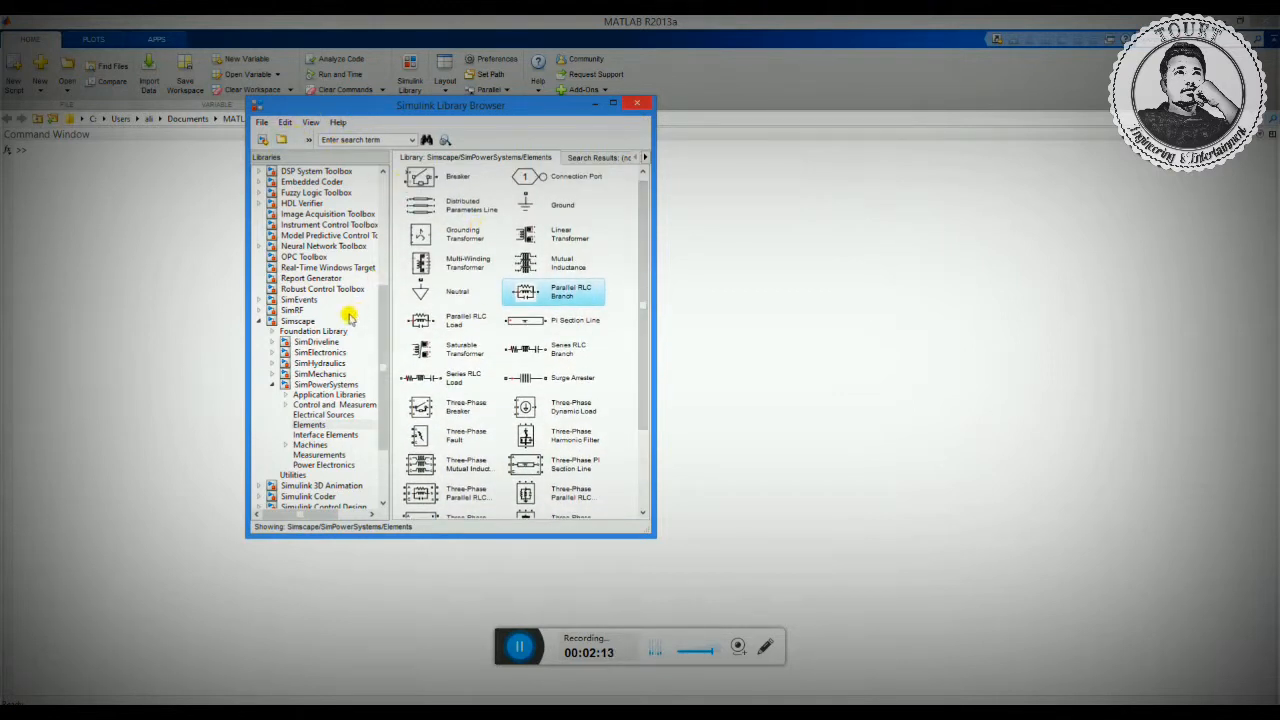
pyautogui.click(324, 414)
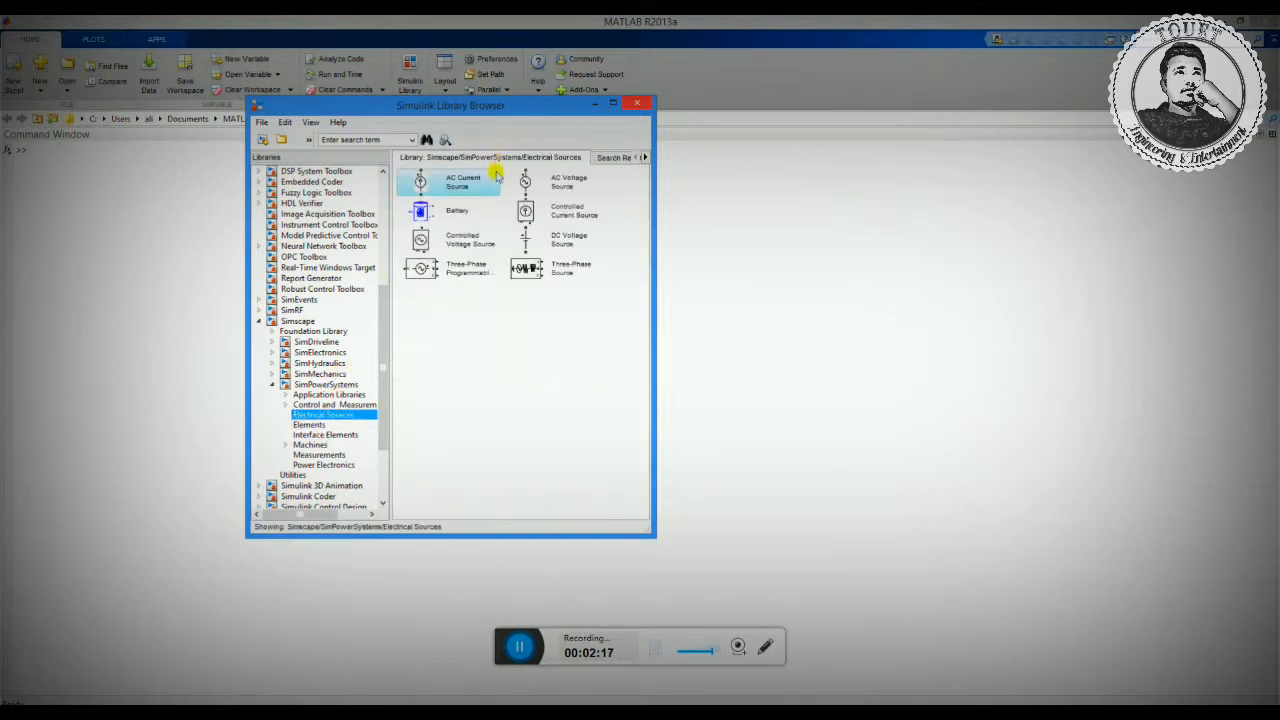
pyautogui.click(576, 187)
pyautogui.rightClick(576, 188)
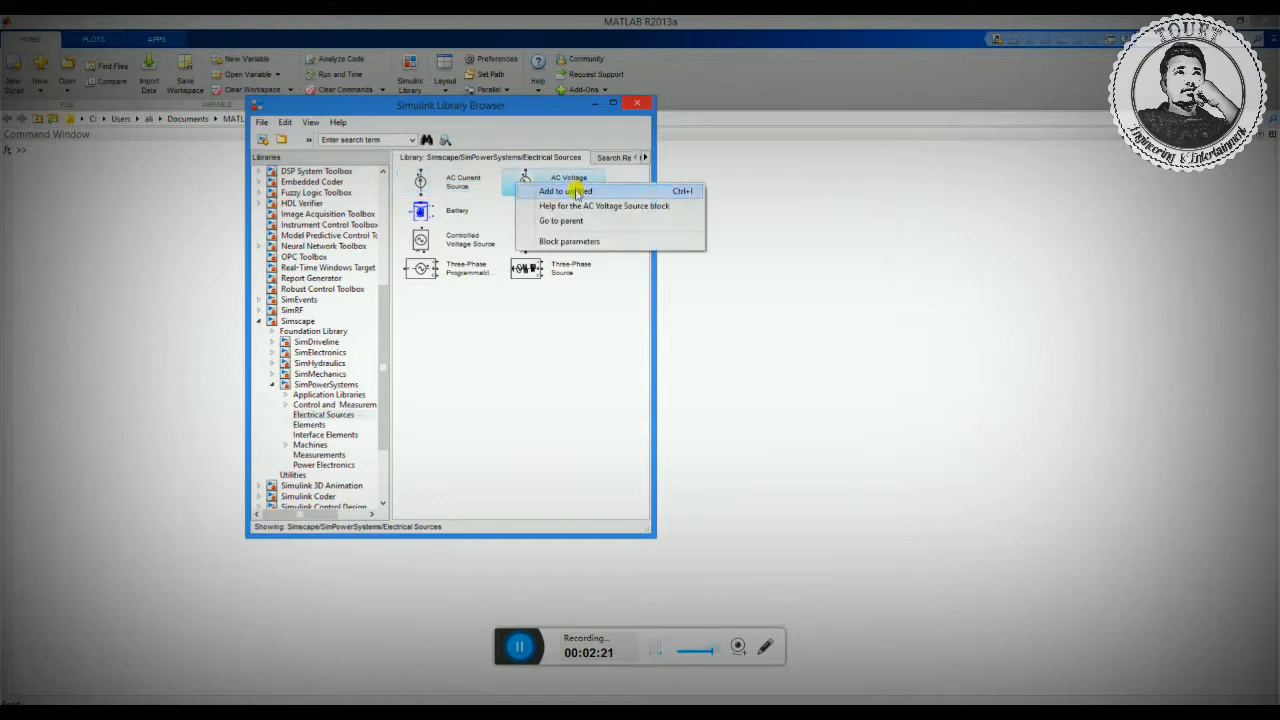
pyautogui.click(576, 191)
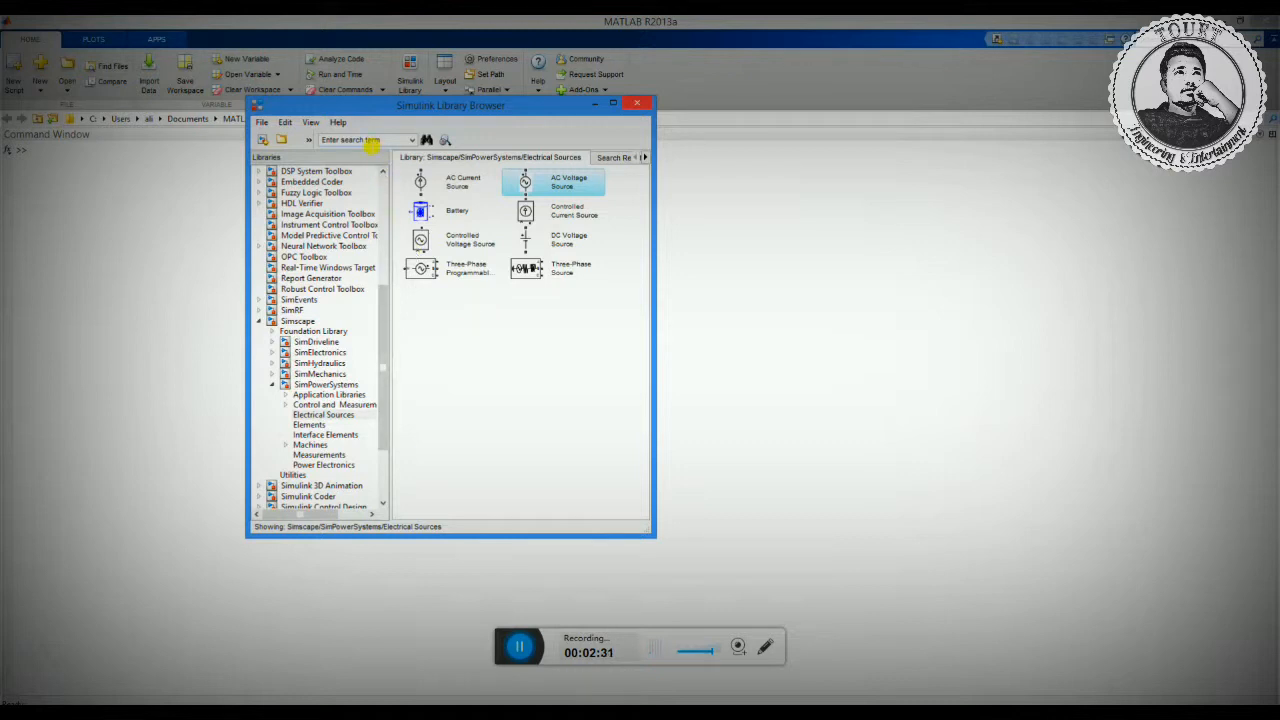
# Search the block libraries for "gui" and add the Simscape powergui block to the untitled model.
pyautogui.click(370, 141)
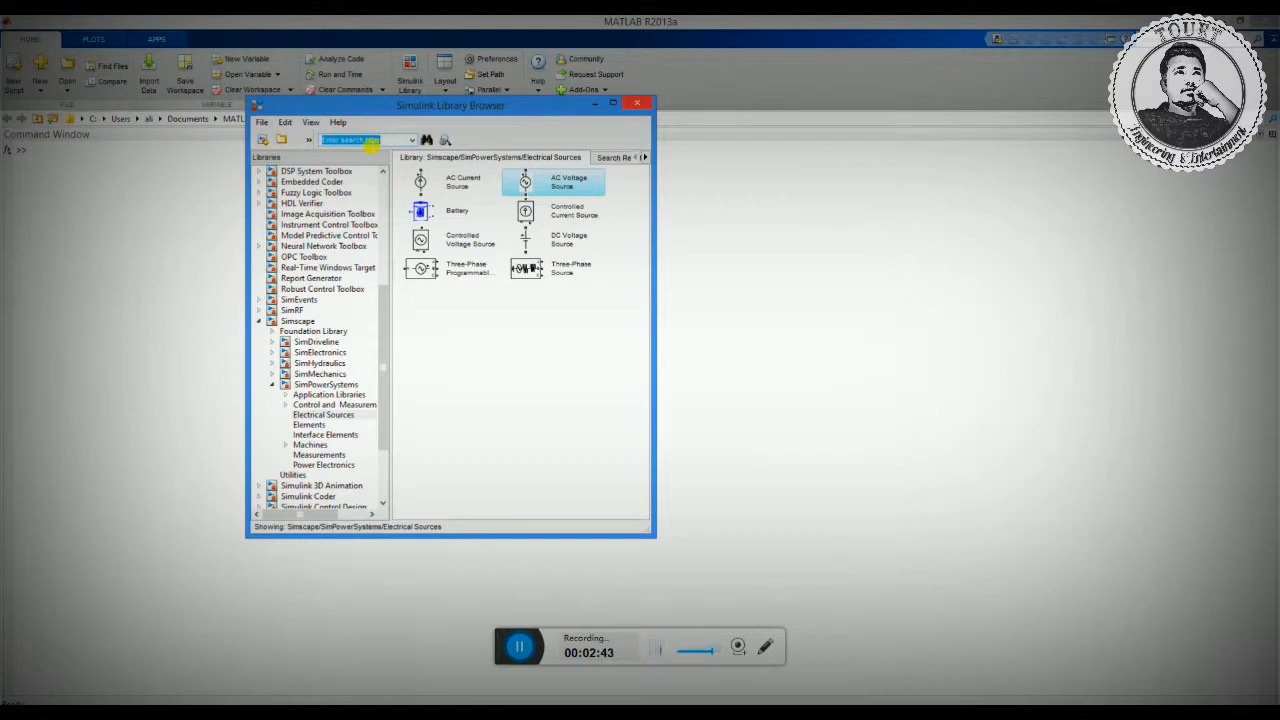
pyautogui.write('gi')
pyautogui.press('Return')
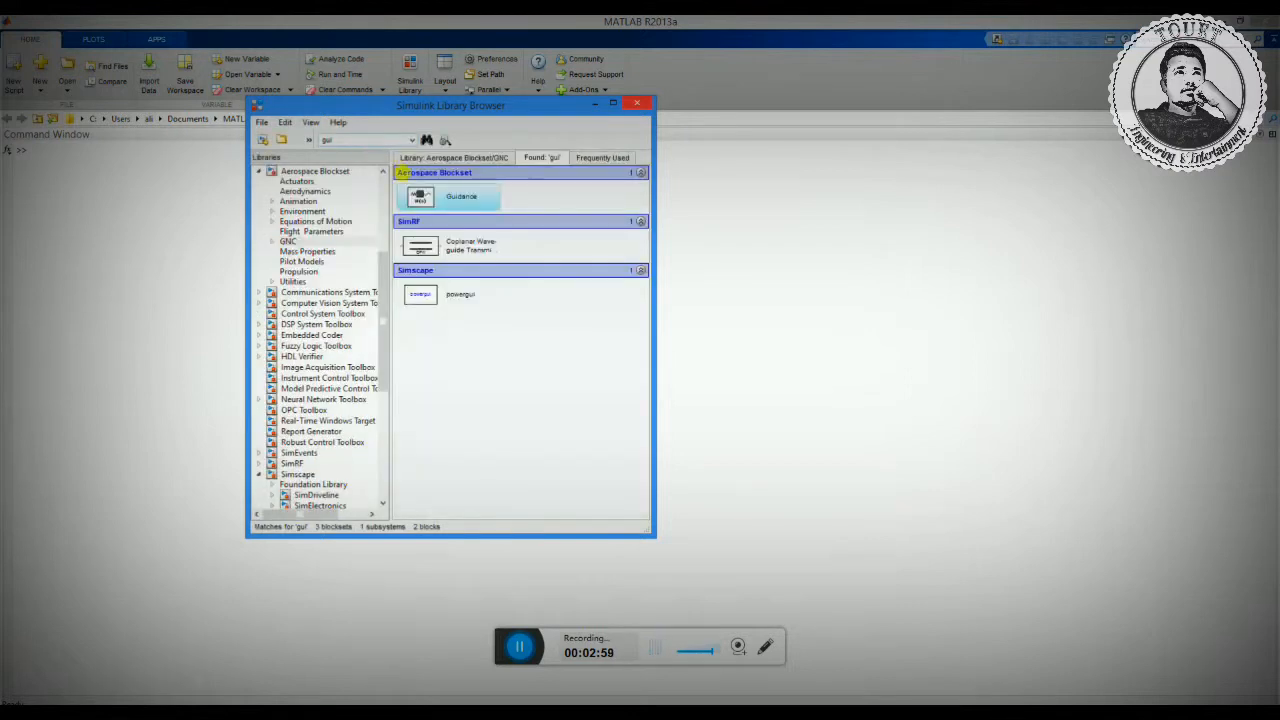
pyautogui.click(450, 298)
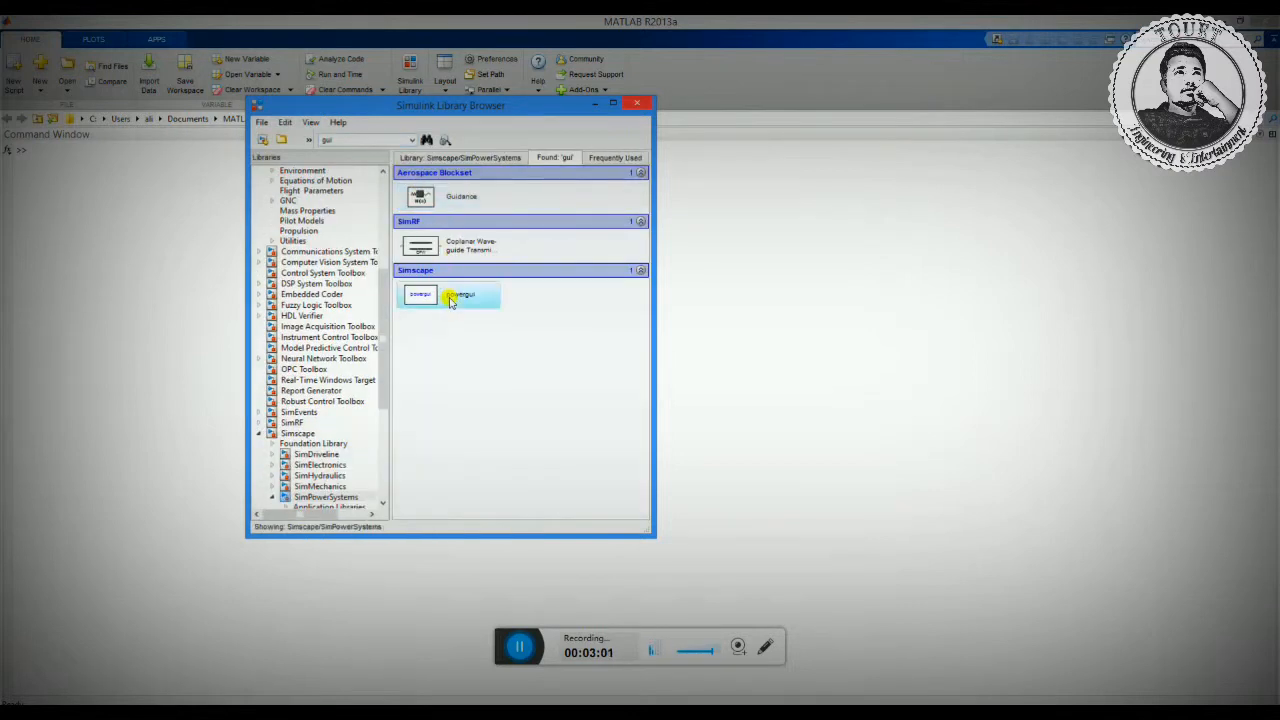
pyautogui.rightClick(450, 300)
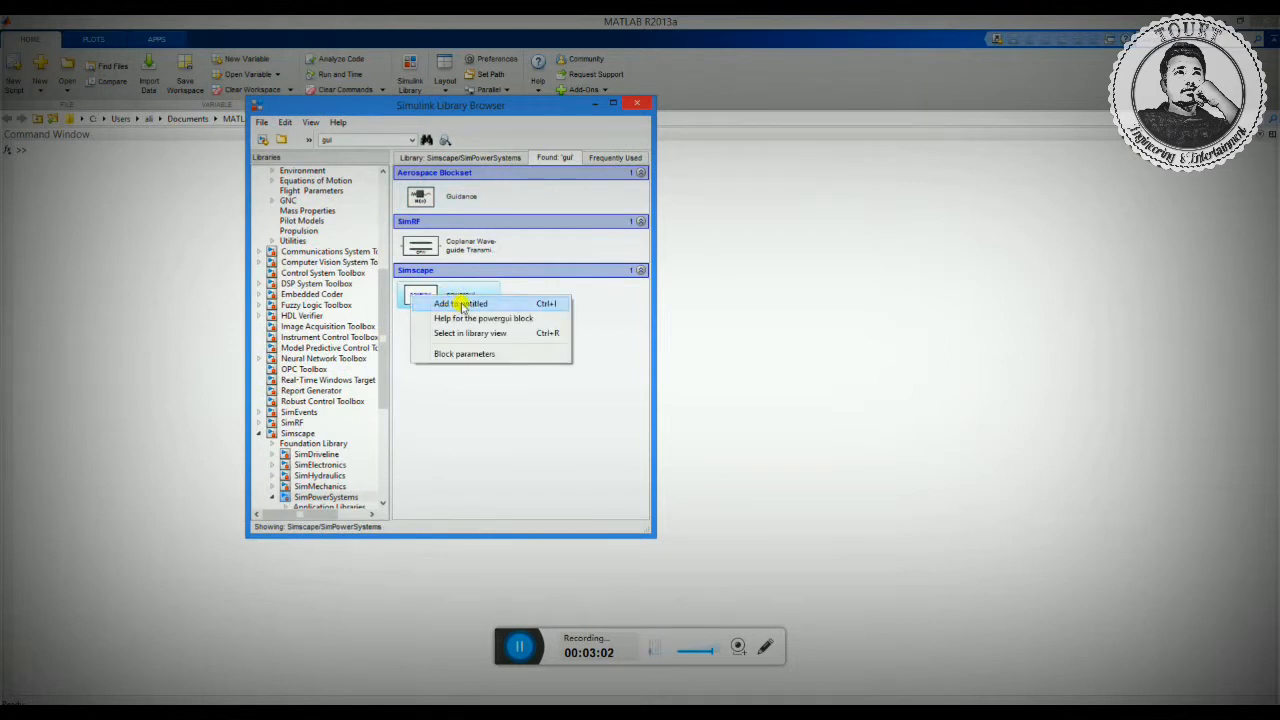
pyautogui.click(461, 304)
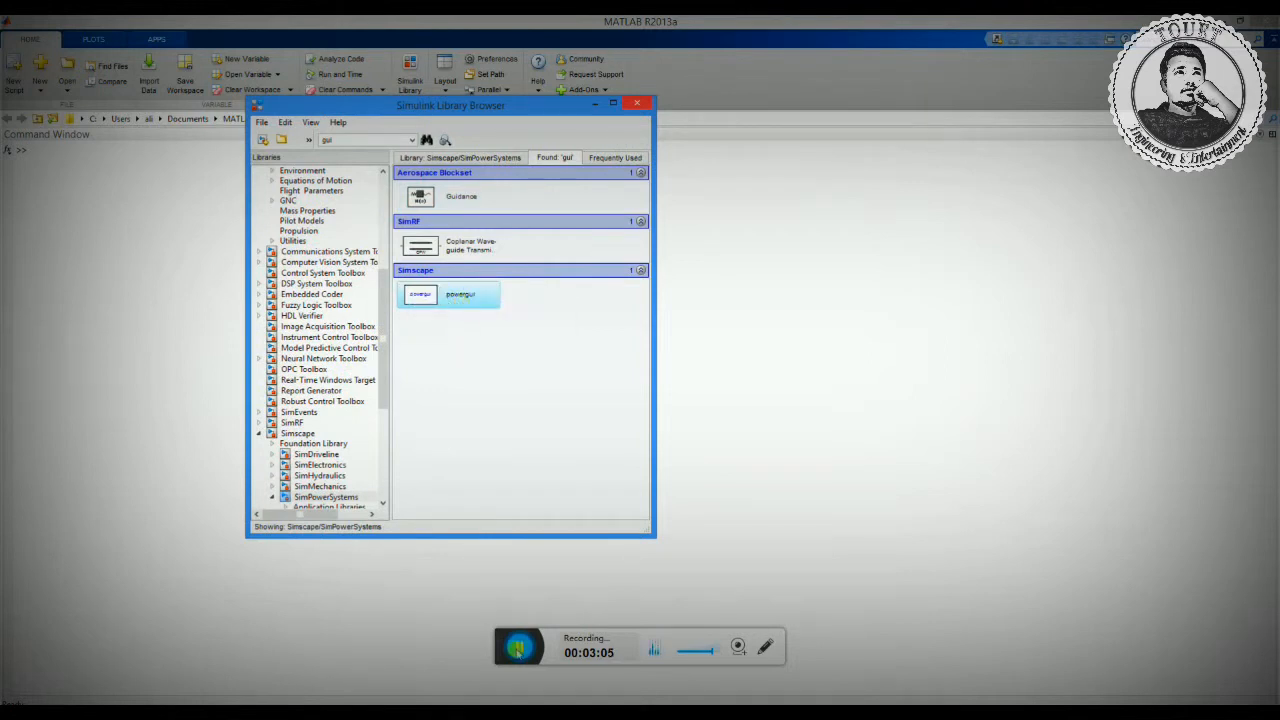
# Switch to the untitled model window and maximize it.
pyautogui.moveTo(511, 713)
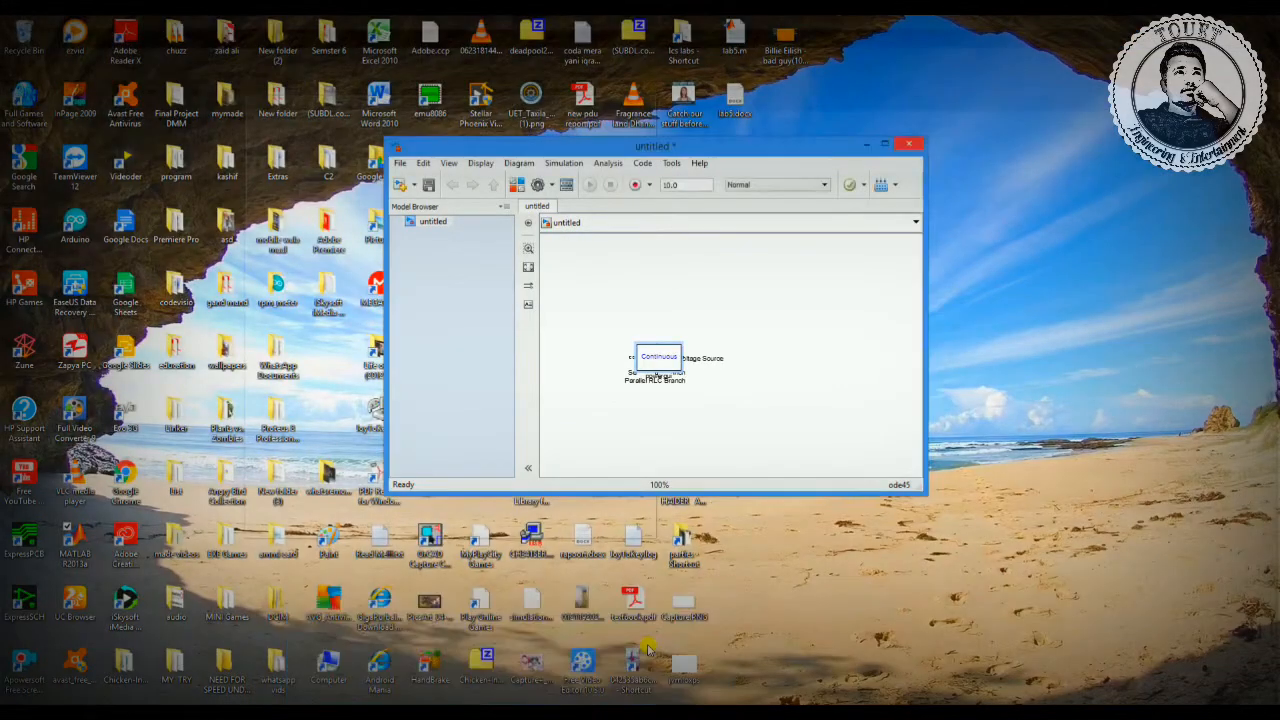
pyautogui.click(636, 648)
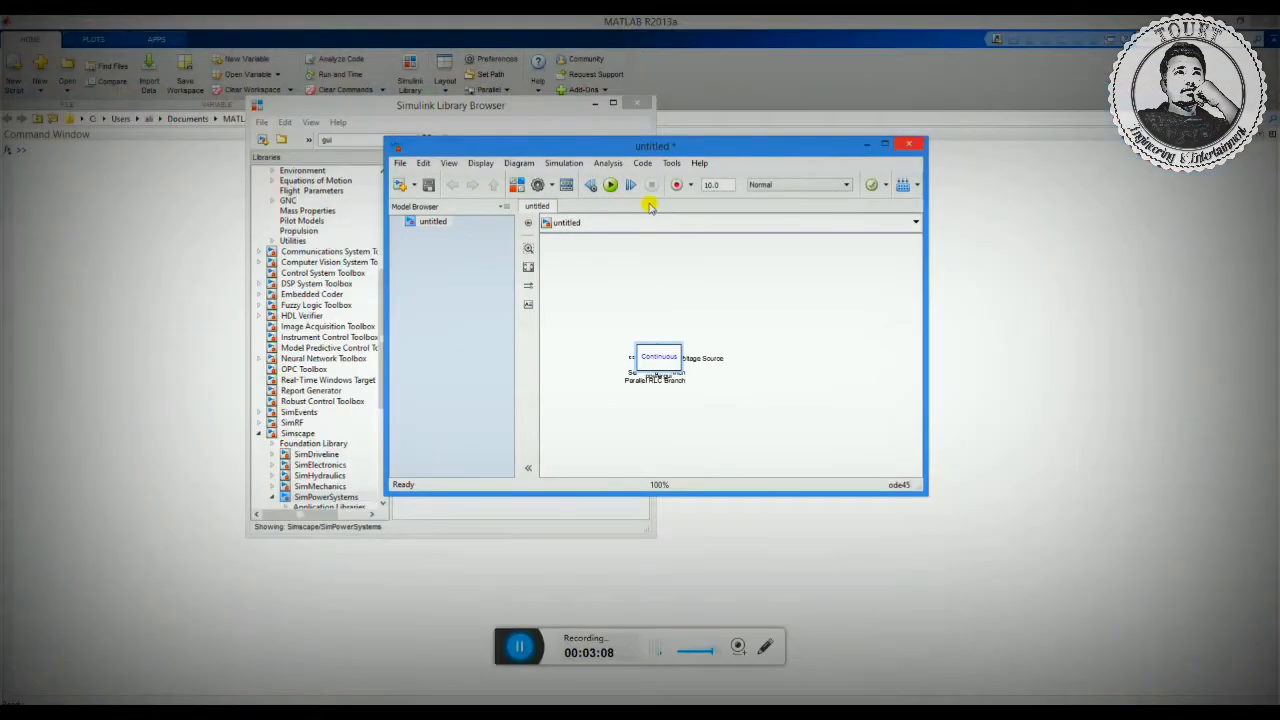
pyautogui.doubleClick(654, 145)
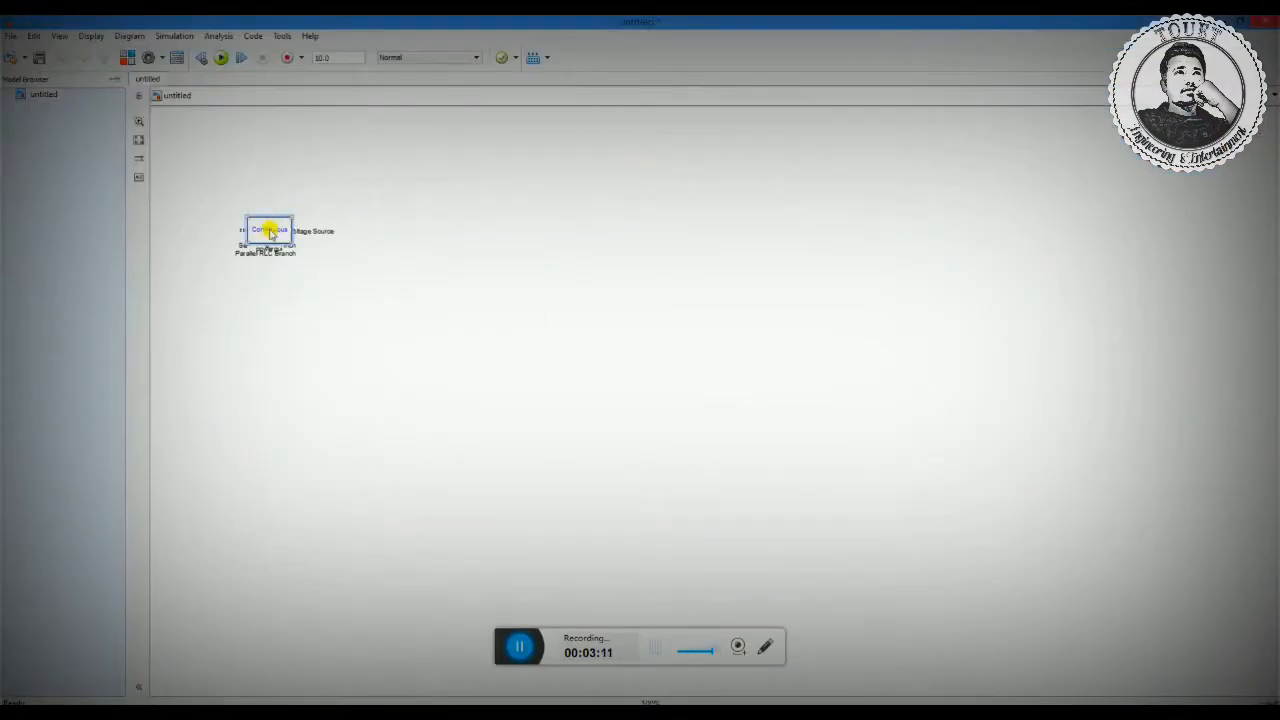
# Move the powergui and AC Voltage Source blocks out of the stack onto free canvas and enlarge the AC Voltage Source.
pyautogui.moveTo(271, 229); pyautogui.dragTo(329, 489)
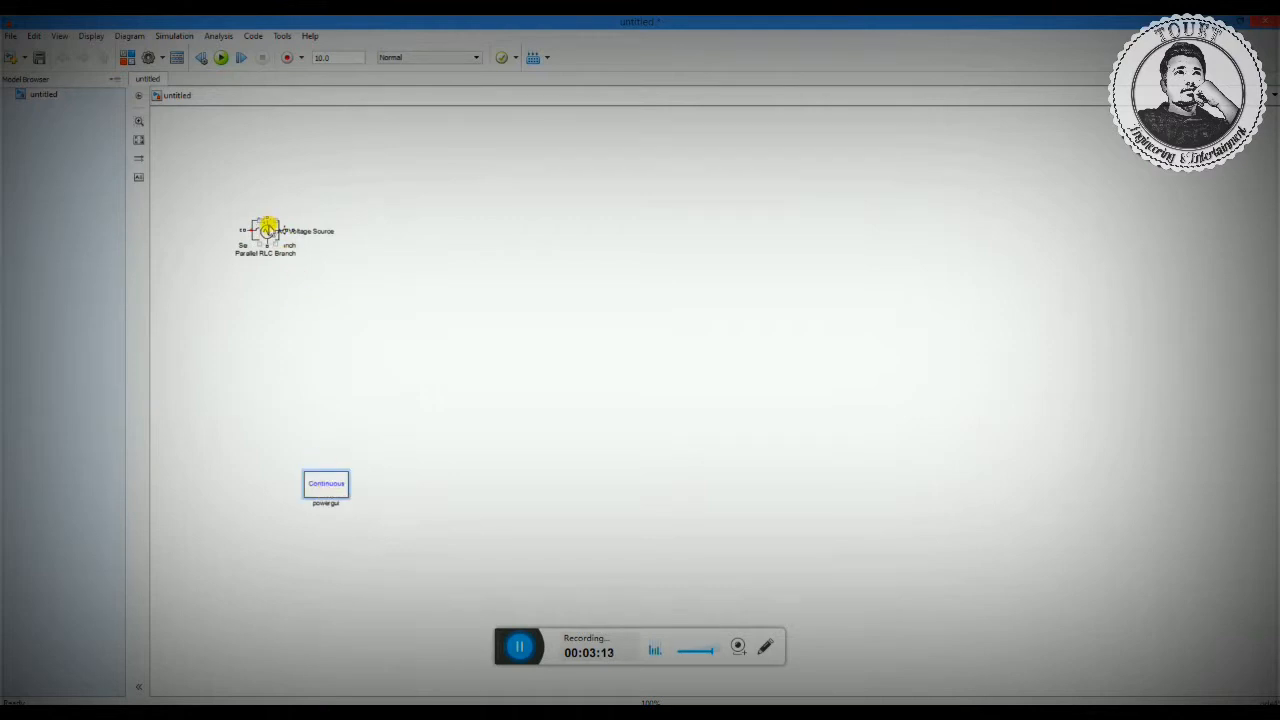
pyautogui.moveTo(266, 228); pyautogui.dragTo(448, 297)
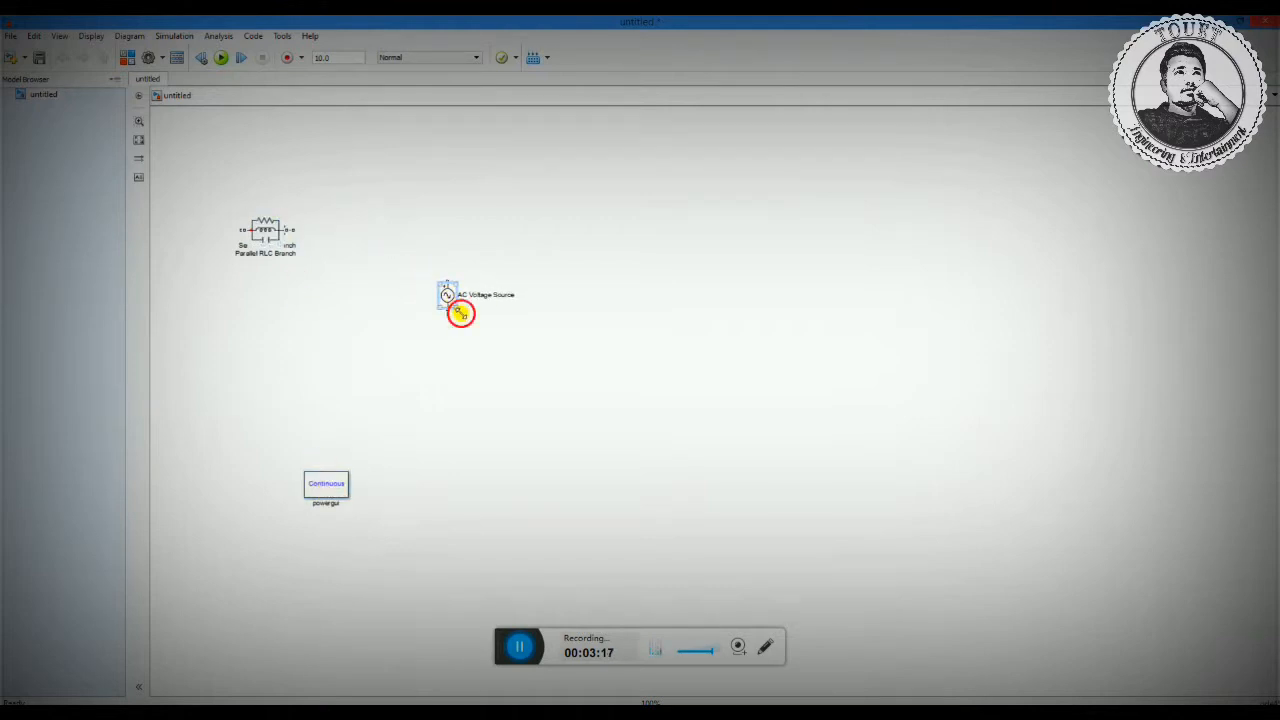
pyautogui.moveTo(460, 311); pyautogui.dragTo(487, 369)
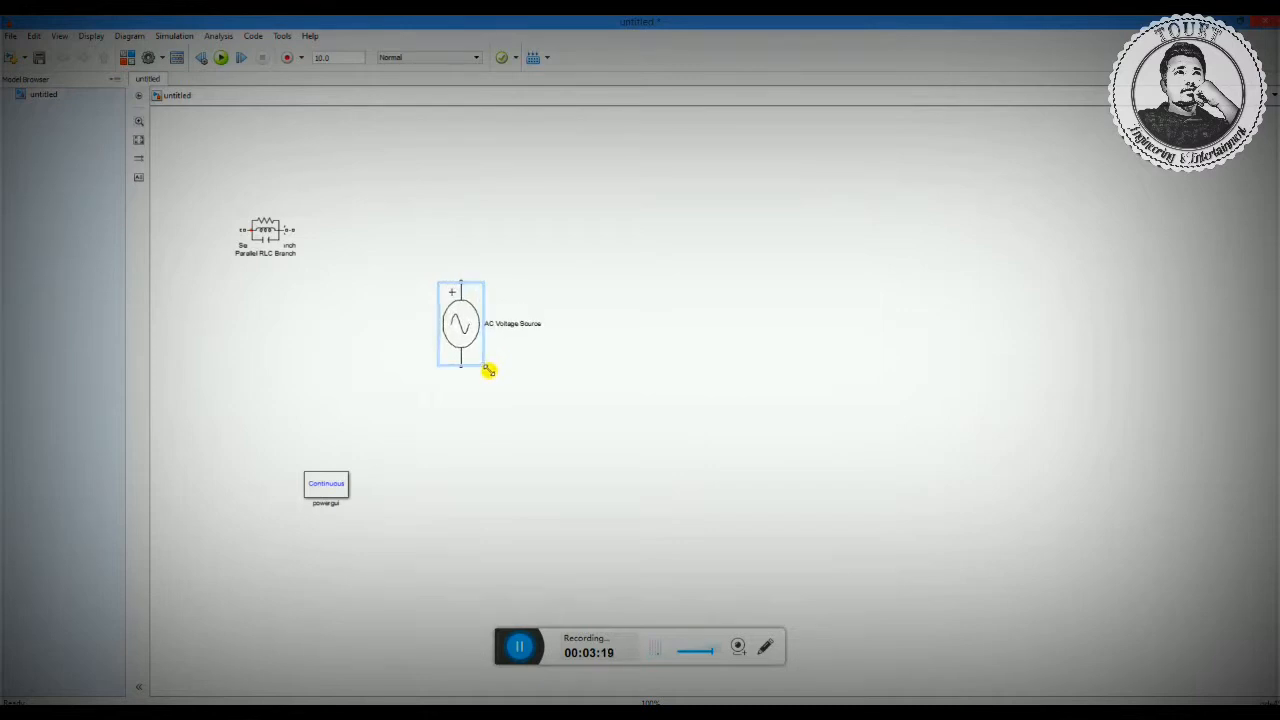
pyautogui.click(562, 305)
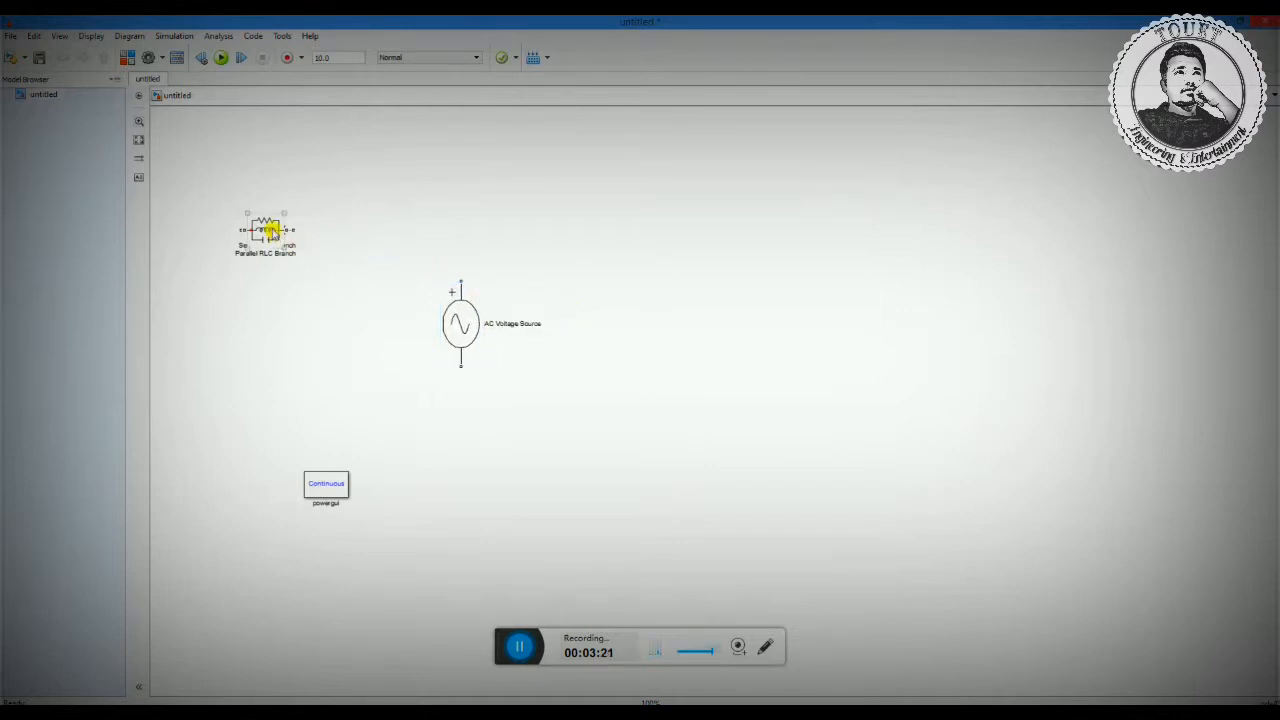
# Move the Parallel RLC Branch clear of the stack and place the enlarged Series RLC Branch above and right of the AC Voltage Source.
pyautogui.moveTo(268, 231); pyautogui.dragTo(298, 162)
pyautogui.moveTo(265, 219); pyautogui.dragTo(790, 270)
pyautogui.moveTo(724, 240); pyautogui.dragTo(690, 230)
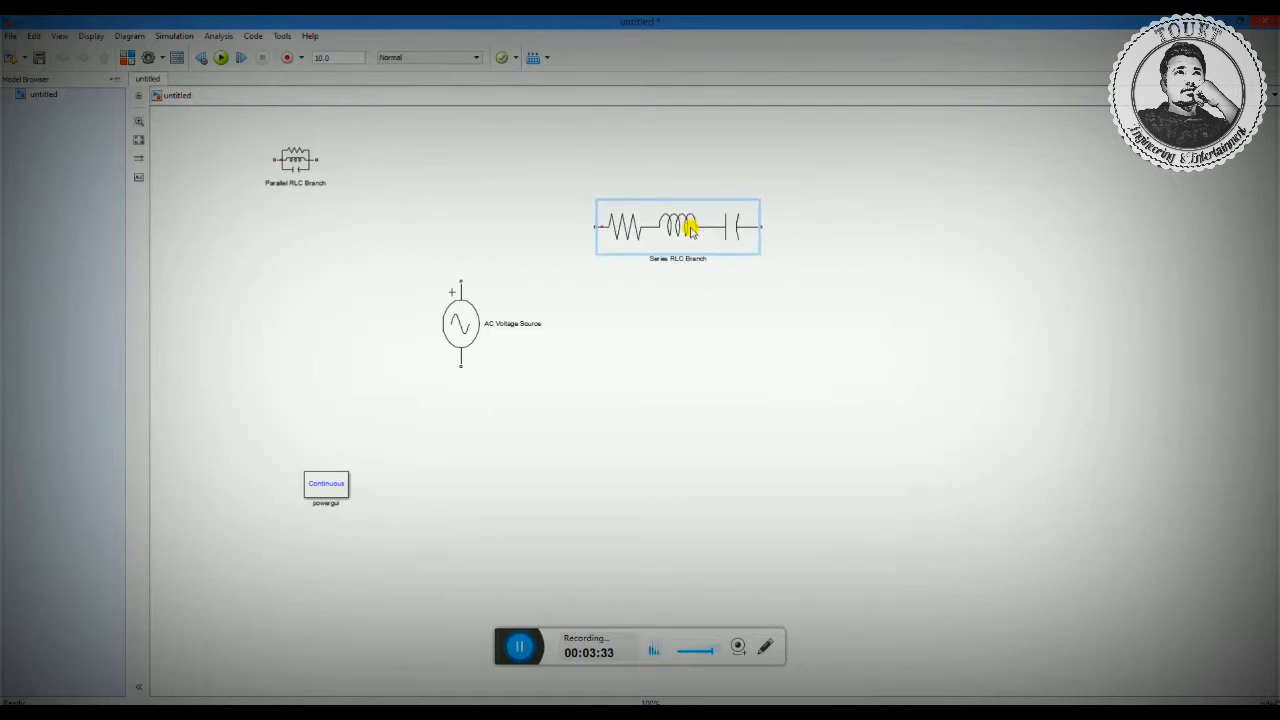
# Set the Series RLC Branch's branch type to RL and shift the block further right of the AC Voltage Source.
pyautogui.doubleClick(687, 220)
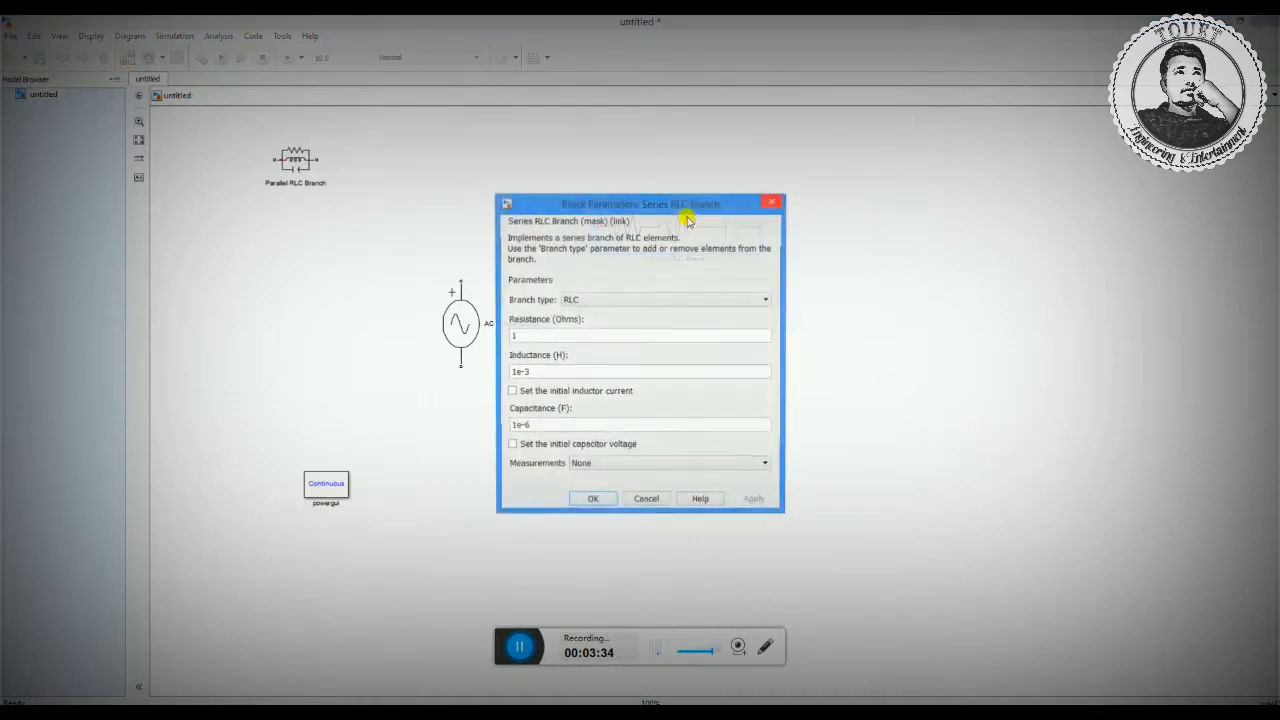
pyautogui.click(598, 300)
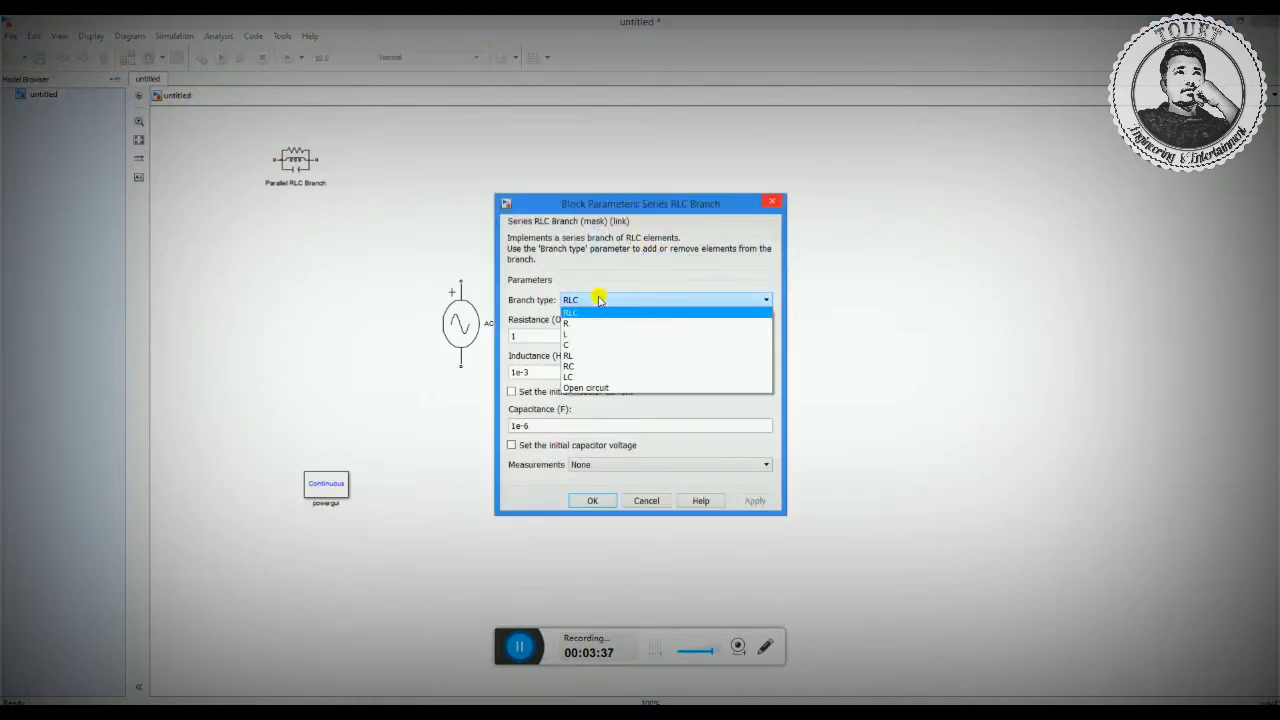
pyautogui.click(601, 356)
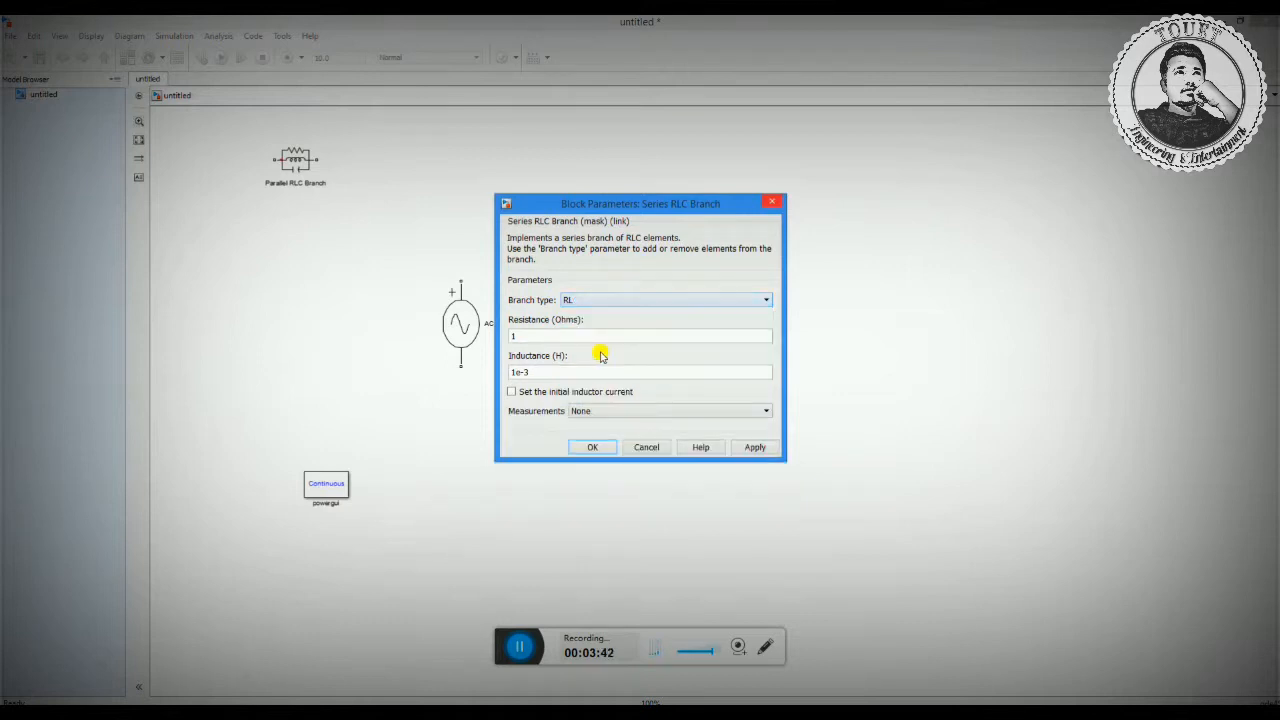
pyautogui.click(593, 449)
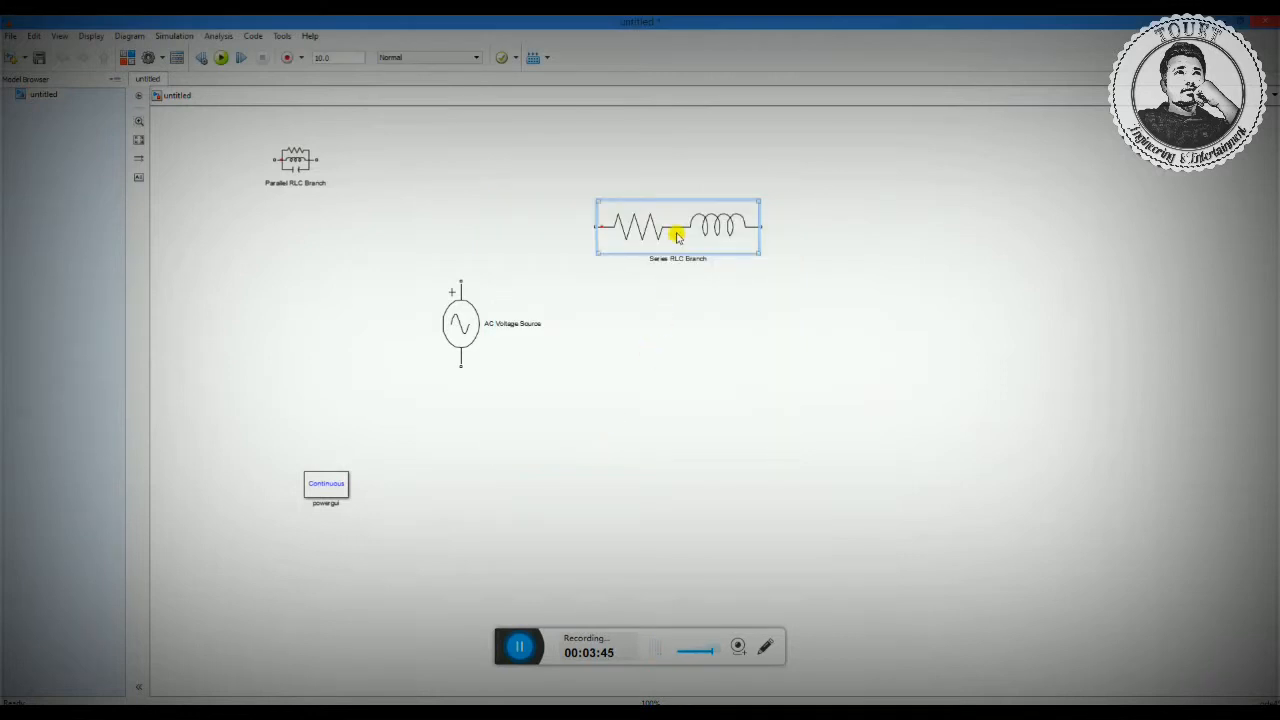
pyautogui.moveTo(684, 230); pyautogui.dragTo(751, 236)
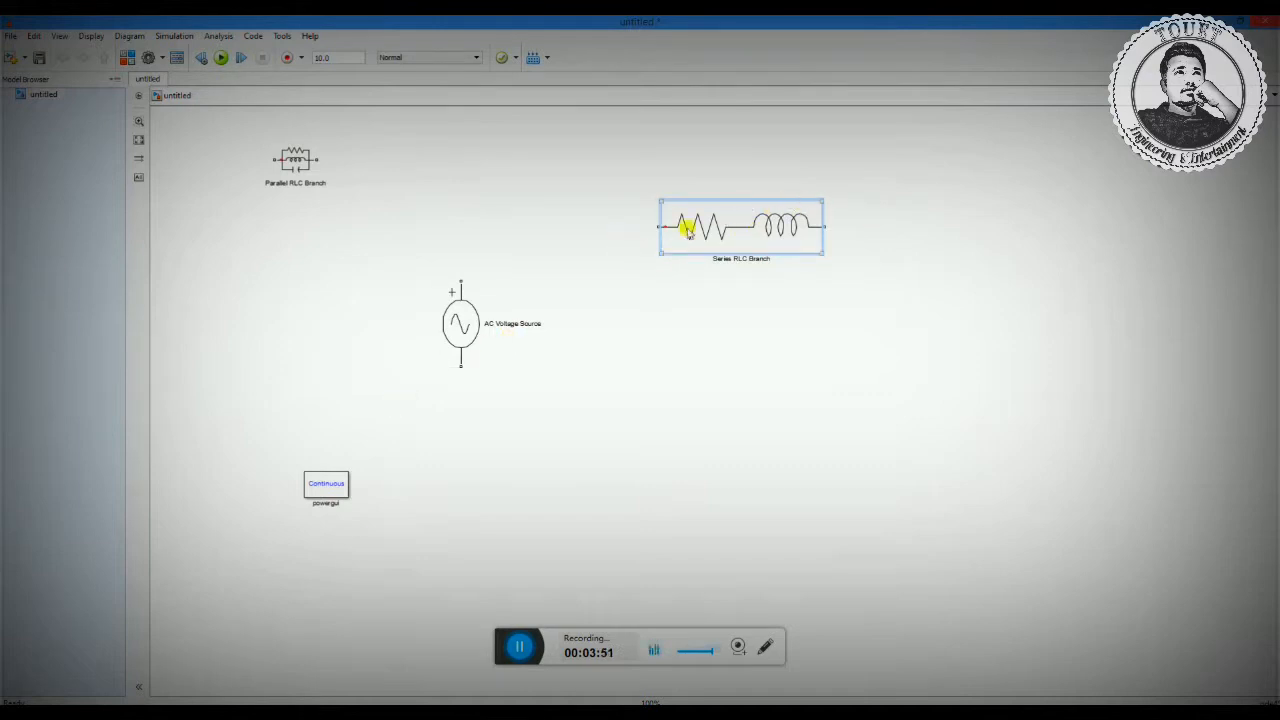
# Rotate the Parallel RLC Branch clockwise, enlarge it and place it upright between the AC Voltage Source and the Series RLC Branch.
pyautogui.moveTo(296, 158); pyautogui.dragTo(532, 193)
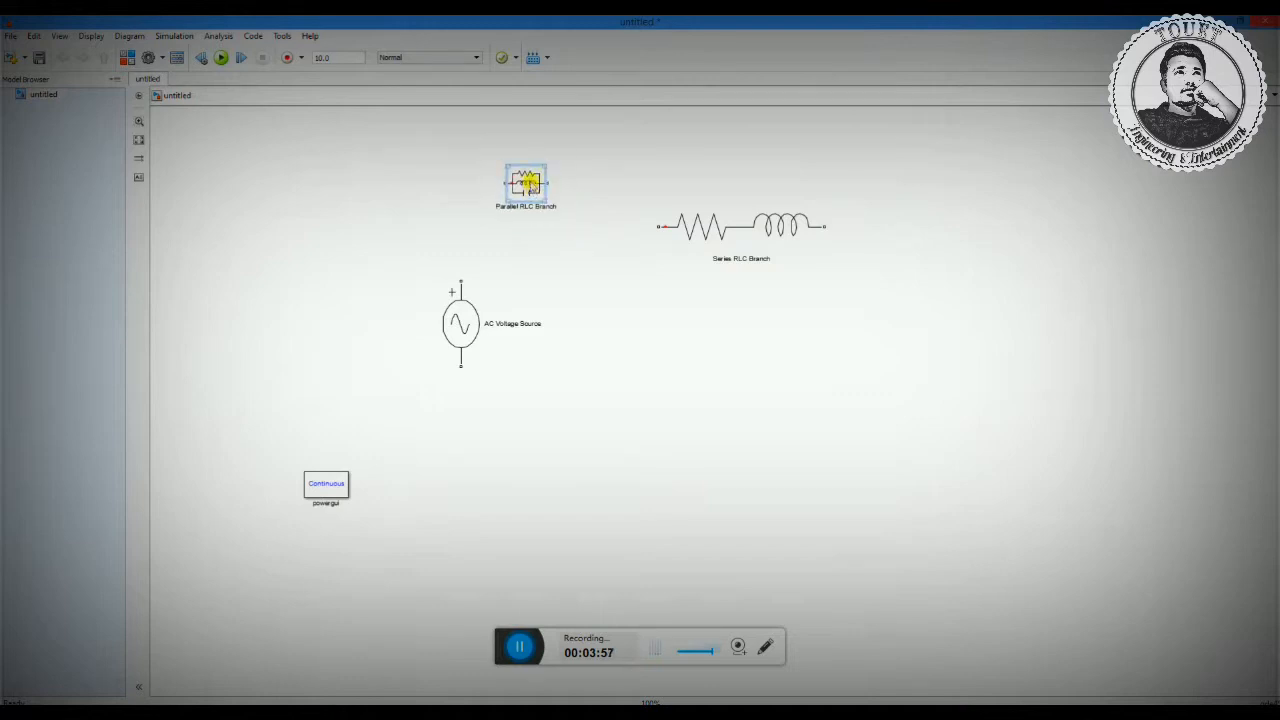
pyautogui.rightClick(527, 176)
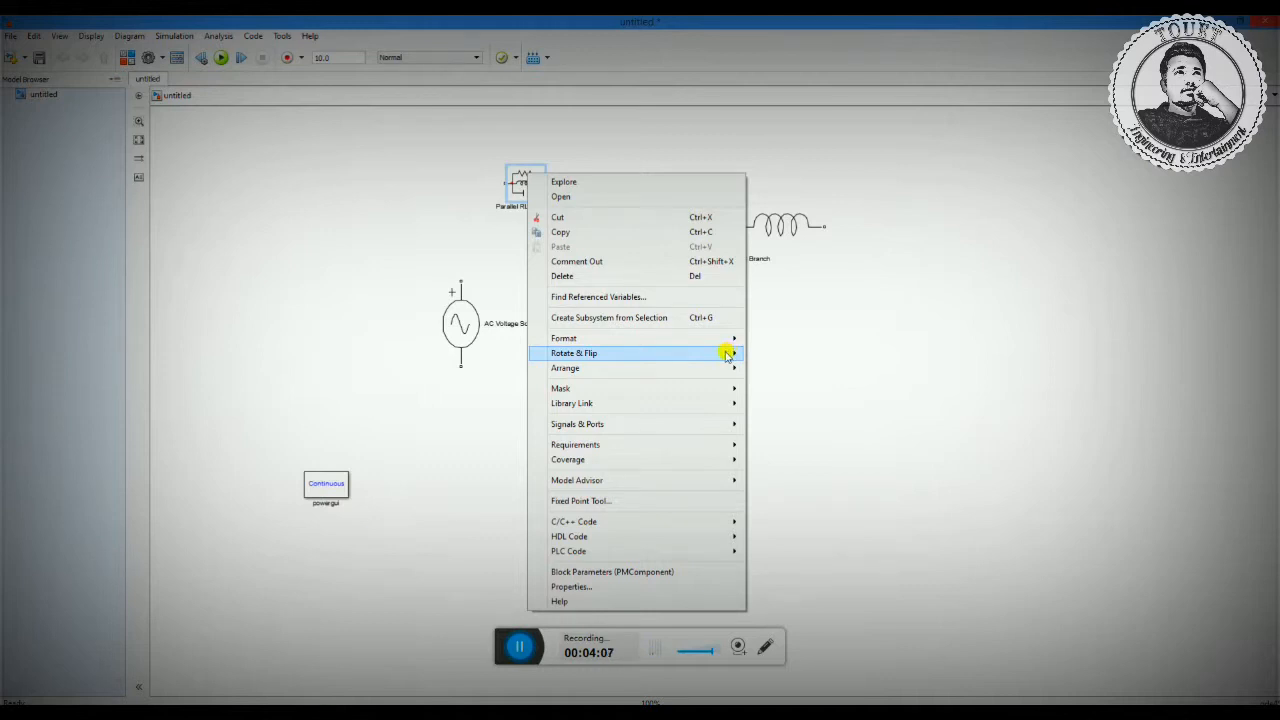
pyautogui.moveTo(731, 357)
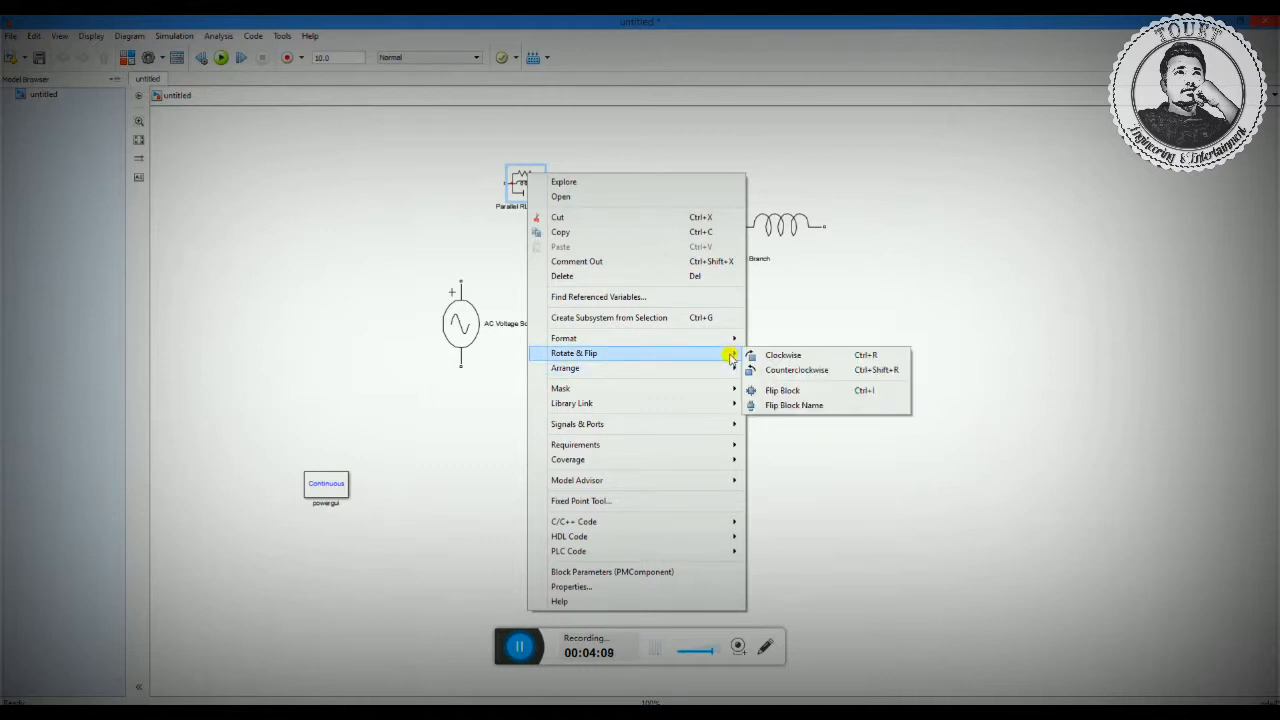
pyautogui.click(785, 355)
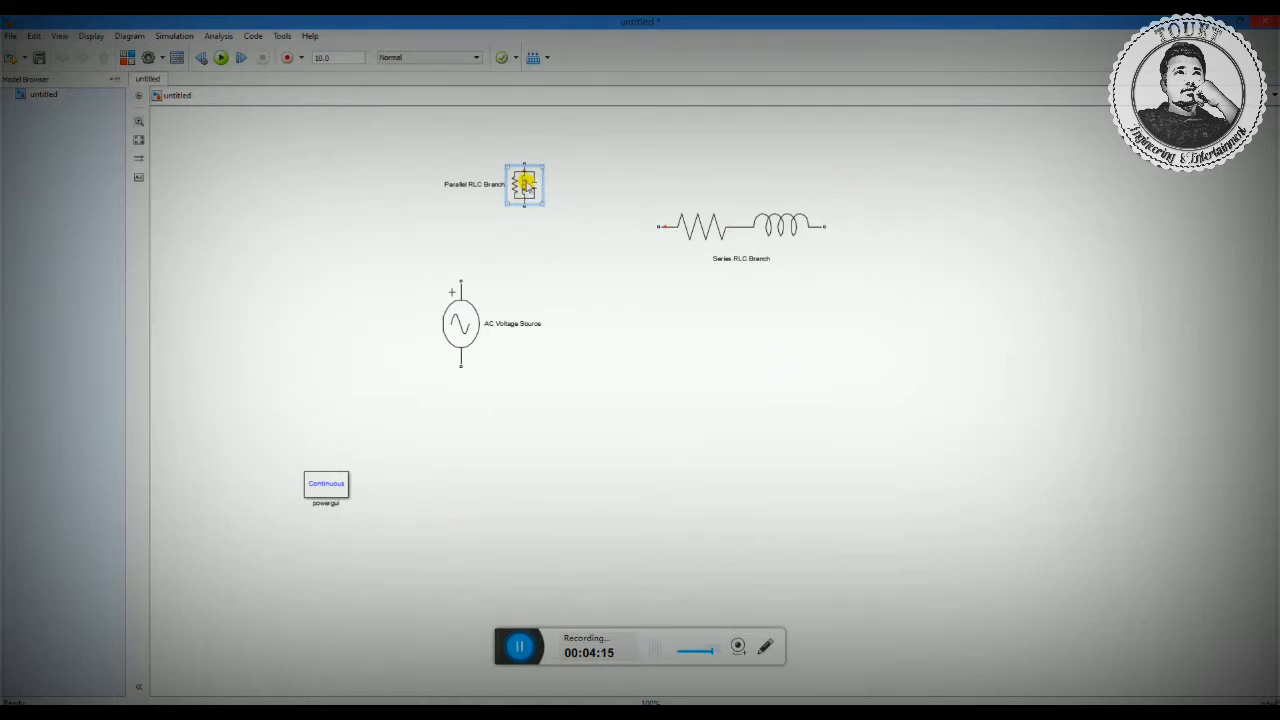
pyautogui.moveTo(524, 185); pyautogui.dragTo(647, 357)
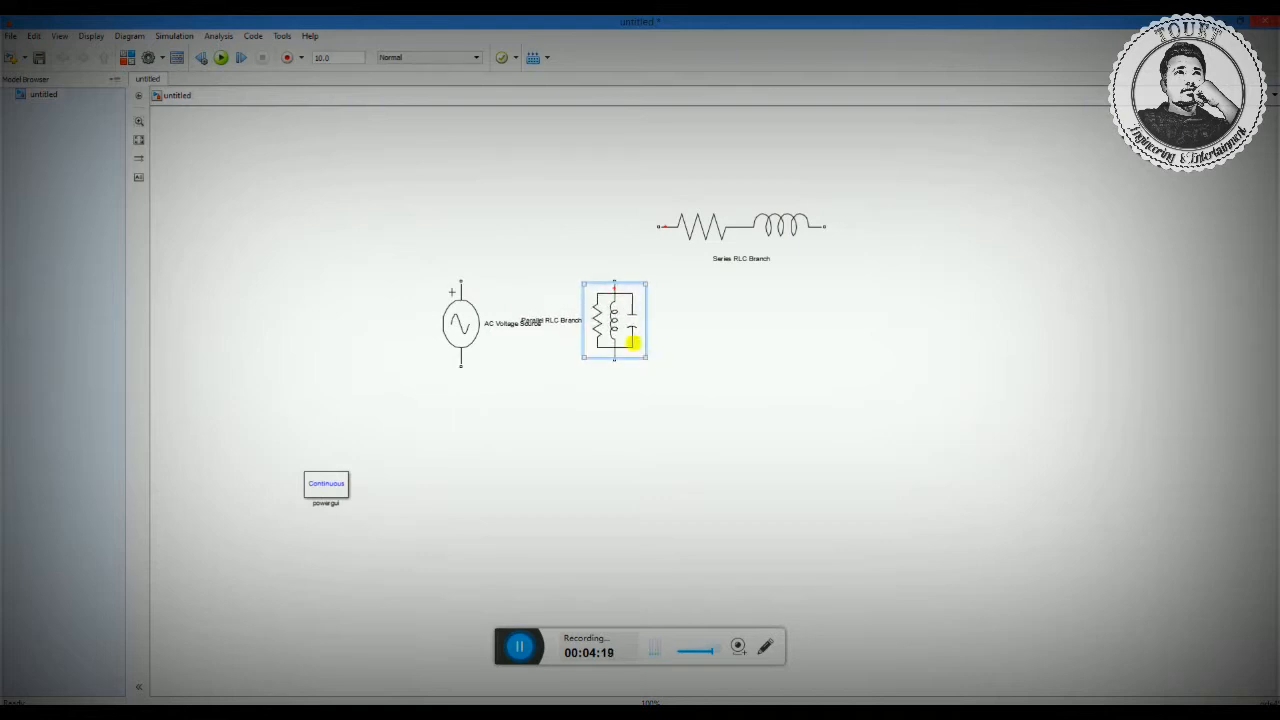
# Set the Parallel RLC Branch's branch type to C.
pyautogui.doubleClick(607, 312)
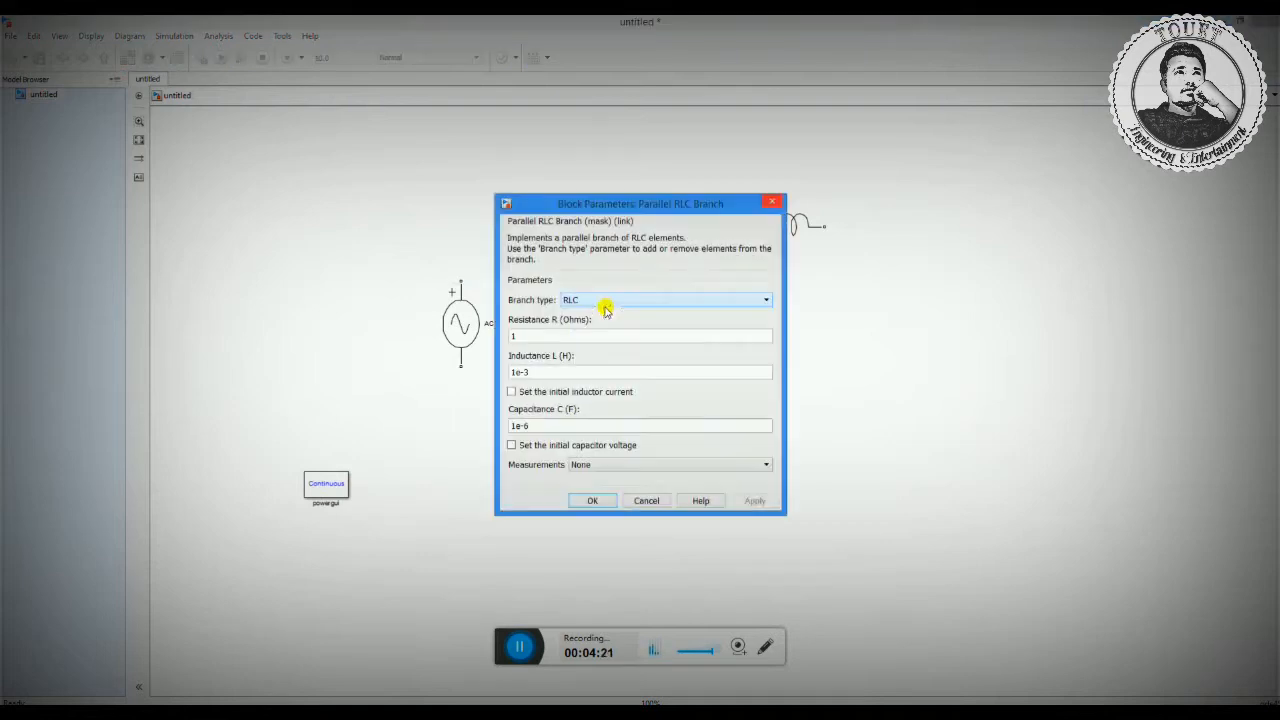
pyautogui.click(606, 300)
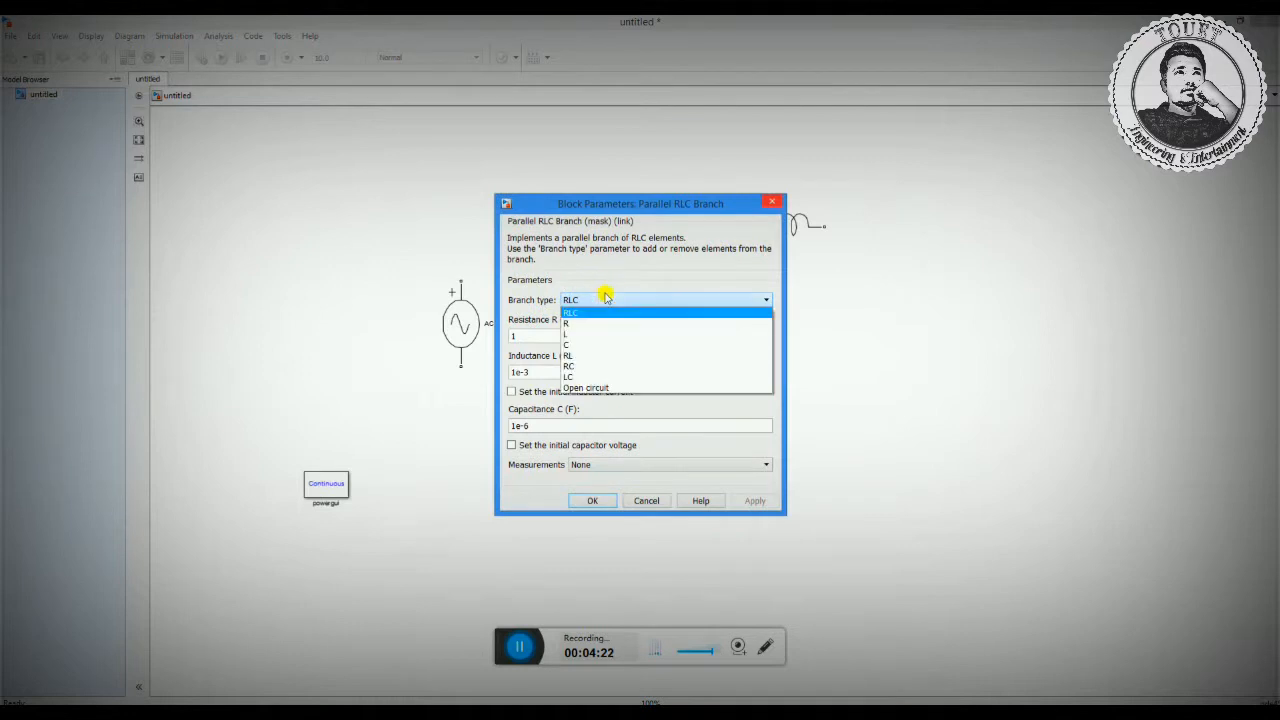
pyautogui.click(603, 345)
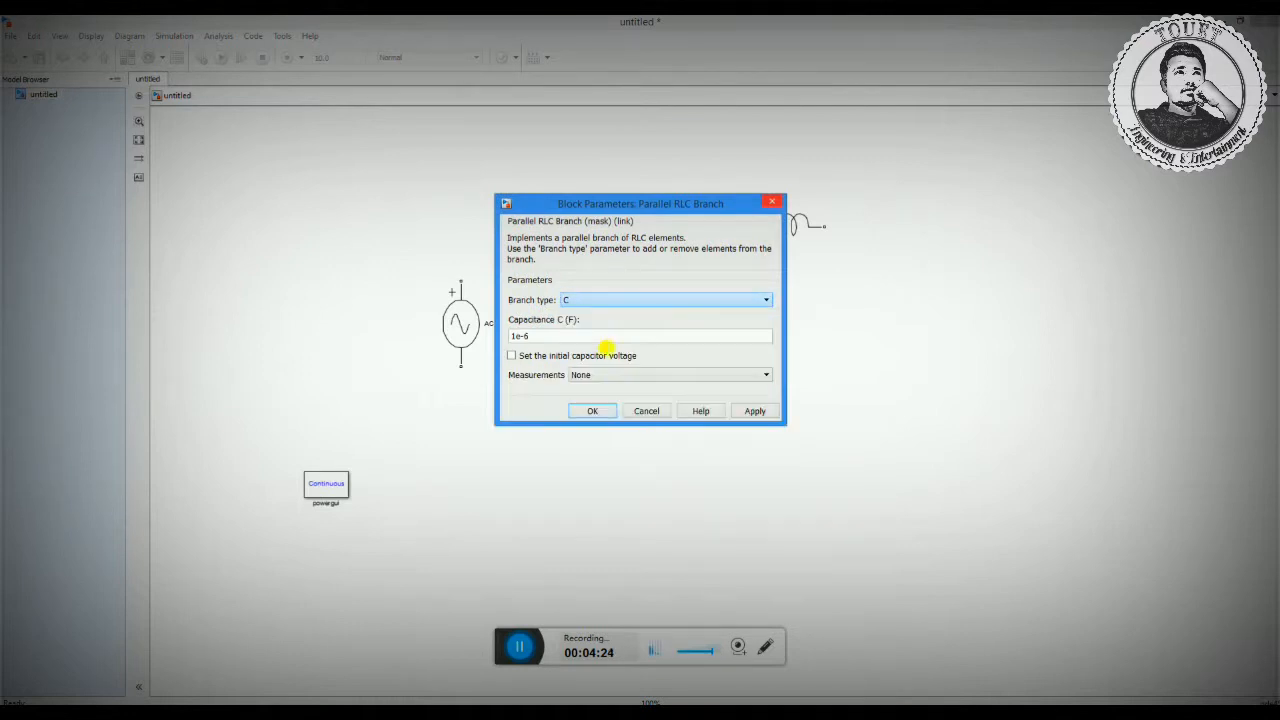
pyautogui.click(592, 410)
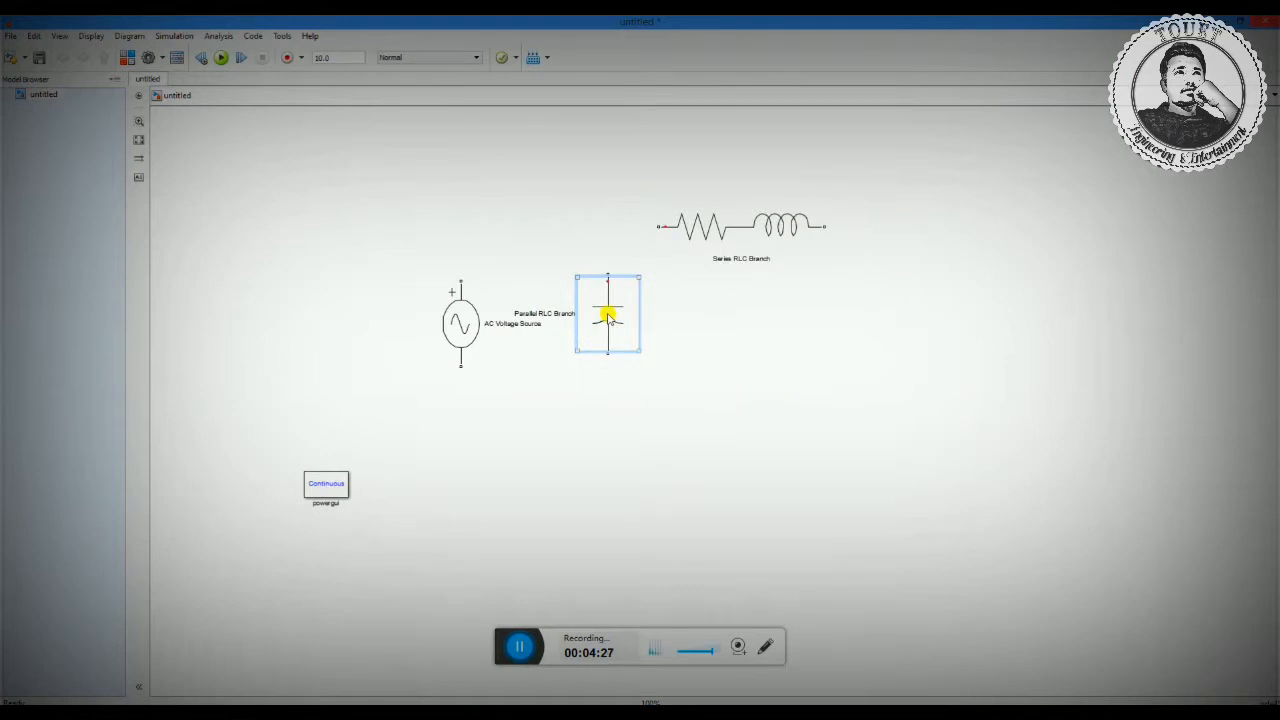
# Duplicate the capacitor branch and place the copy level with the original, below and right of the Series RLC Branch.
pyautogui.rightClick(607, 315)
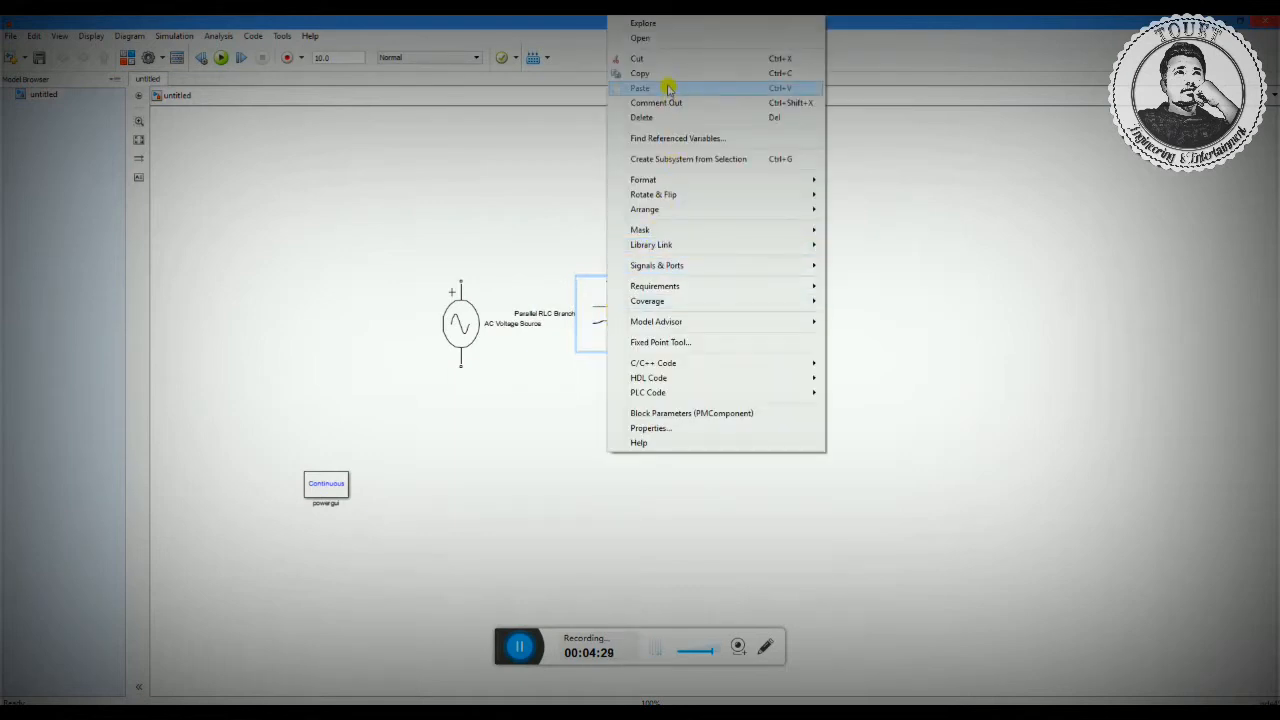
pyautogui.click(668, 87)
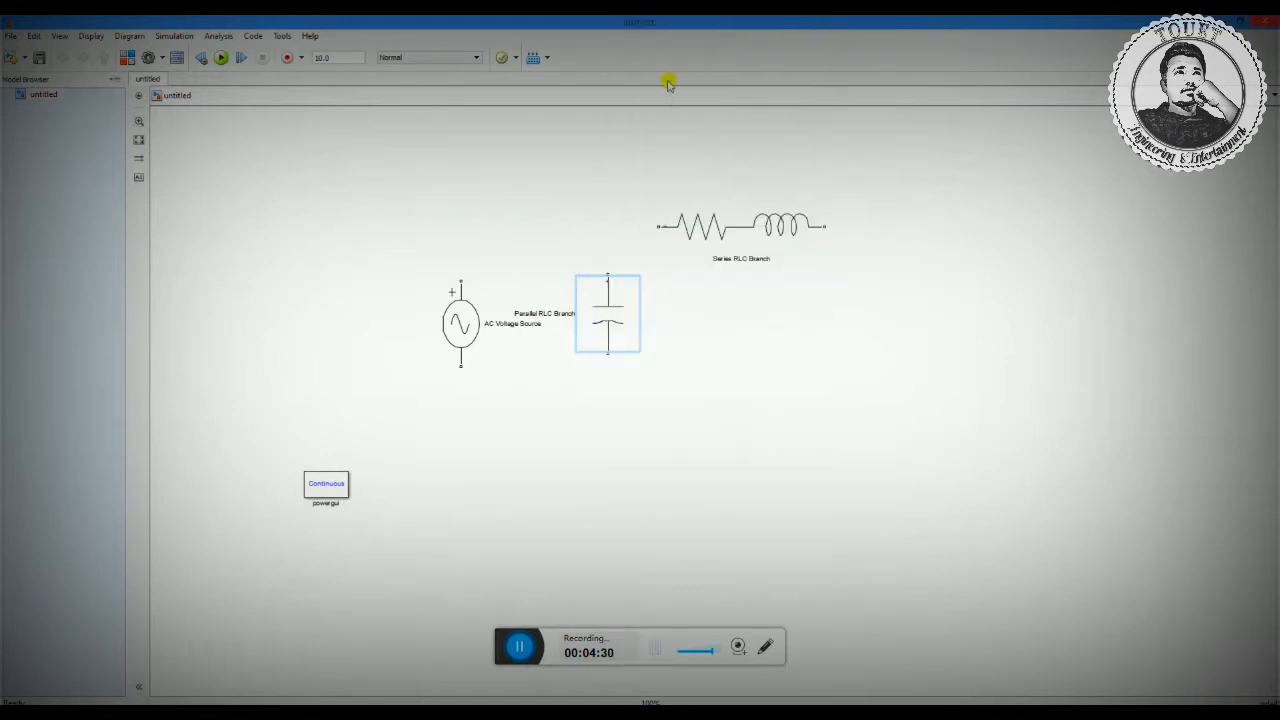
pyautogui.click(846, 298)
pyautogui.rightClick(846, 298)
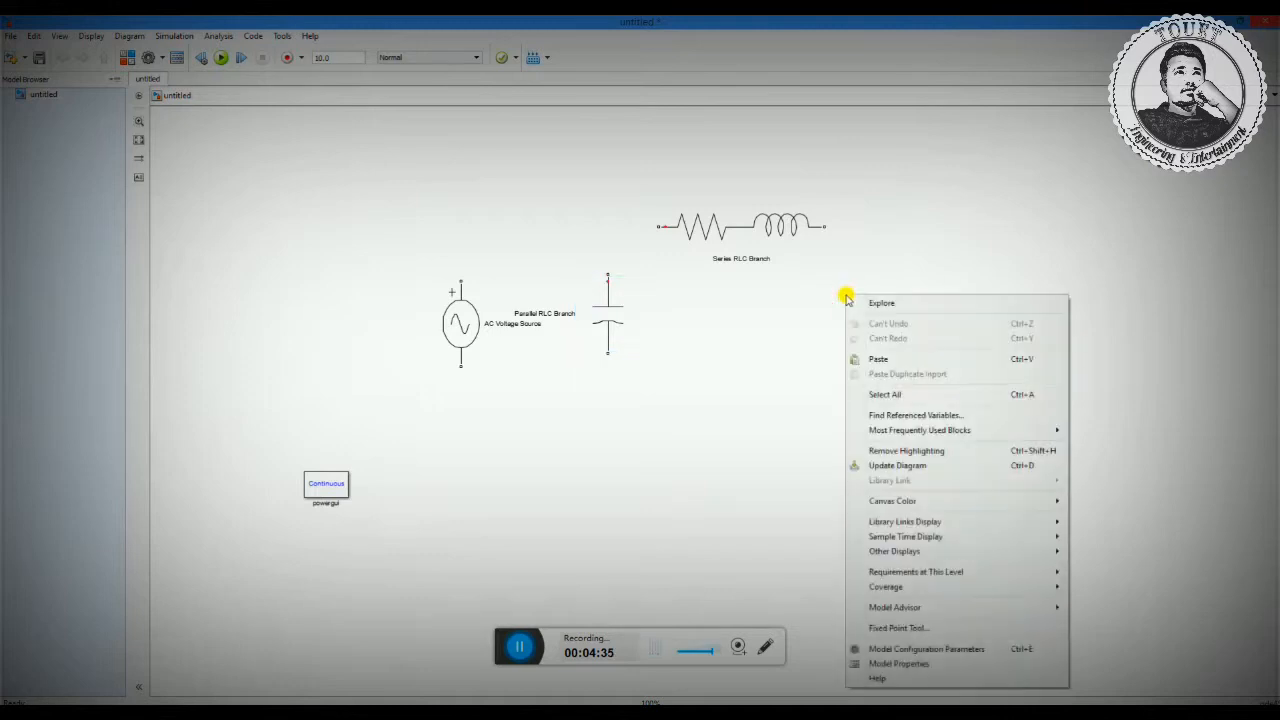
pyautogui.click(896, 364)
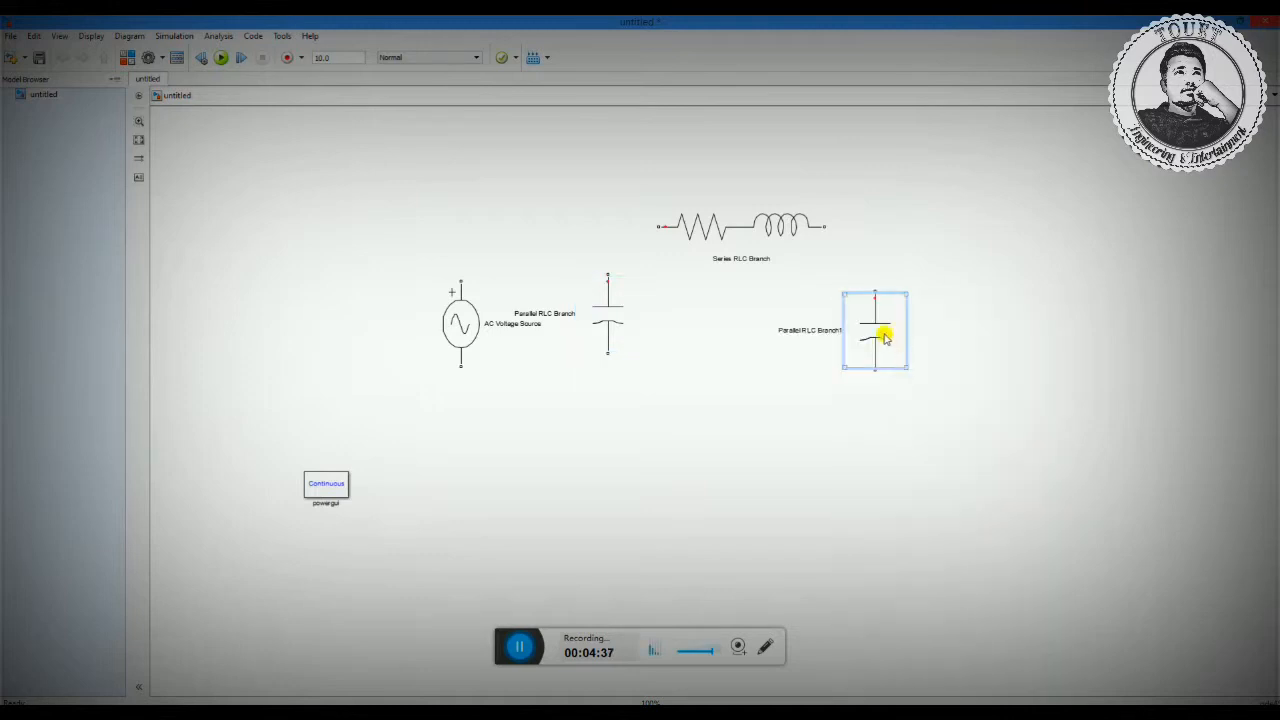
pyautogui.moveTo(874, 334); pyautogui.dragTo(877, 323)
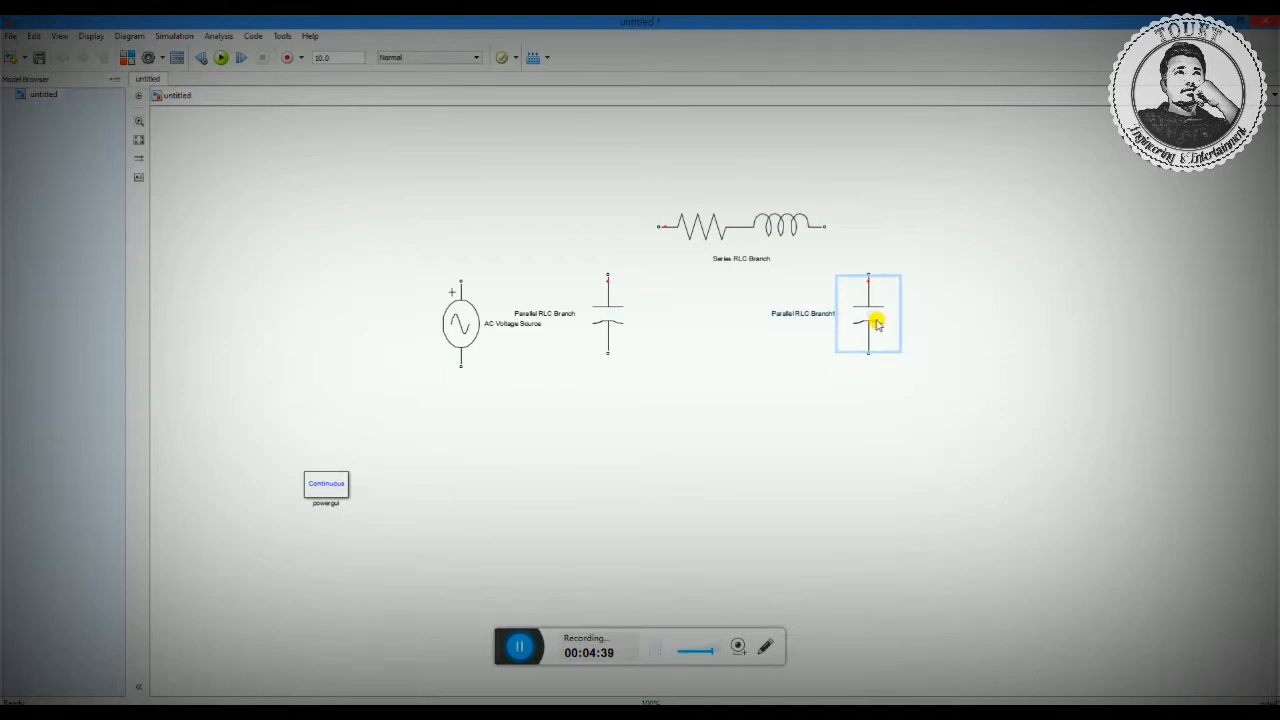
pyautogui.click(928, 302)
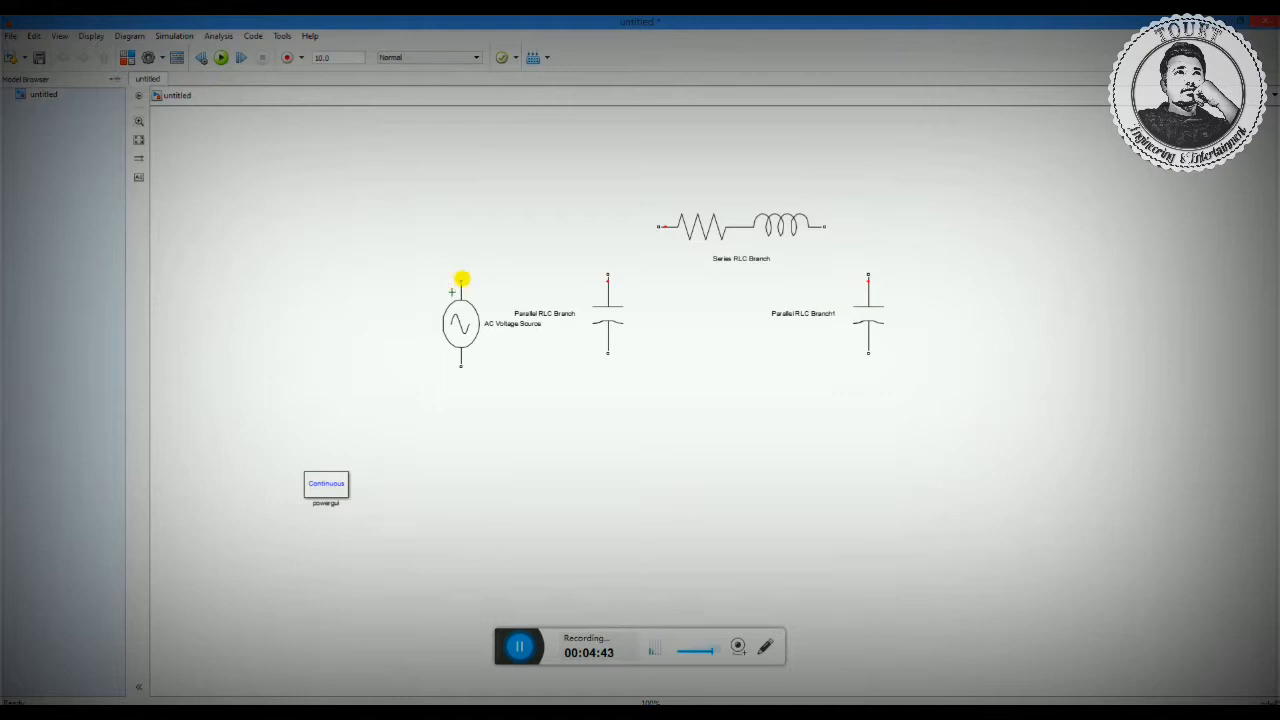
# Wire the source's positive terminal and first capacitor's upper terminal to the series branch input, and the series branch output to the second capacitor.
pyautogui.moveTo(461, 279)
pyautogui.mouseDown()
pyautogui.moveTo(549, 240)
pyautogui.moveTo(657, 226)
pyautogui.mouseUp()
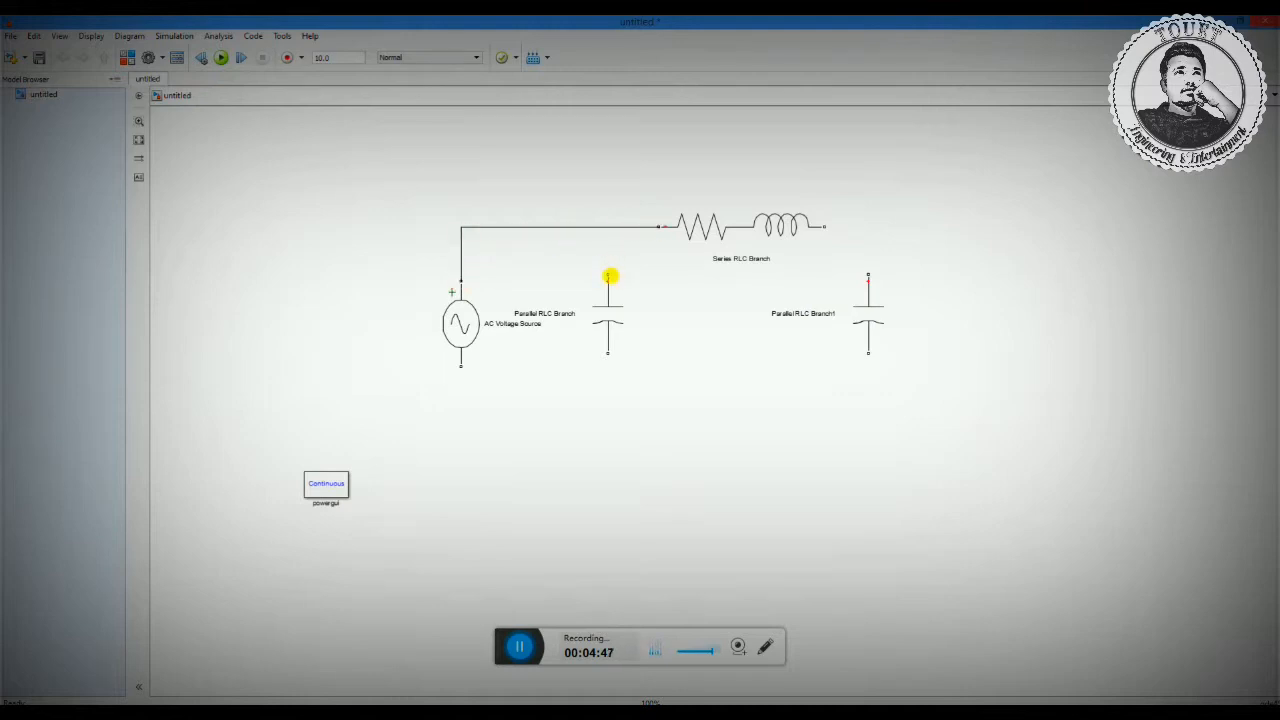
pyautogui.moveTo(607, 274); pyautogui.dragTo(608, 242)
pyautogui.moveTo(609, 227); pyautogui.dragTo(609, 234)
pyautogui.click(760, 226)
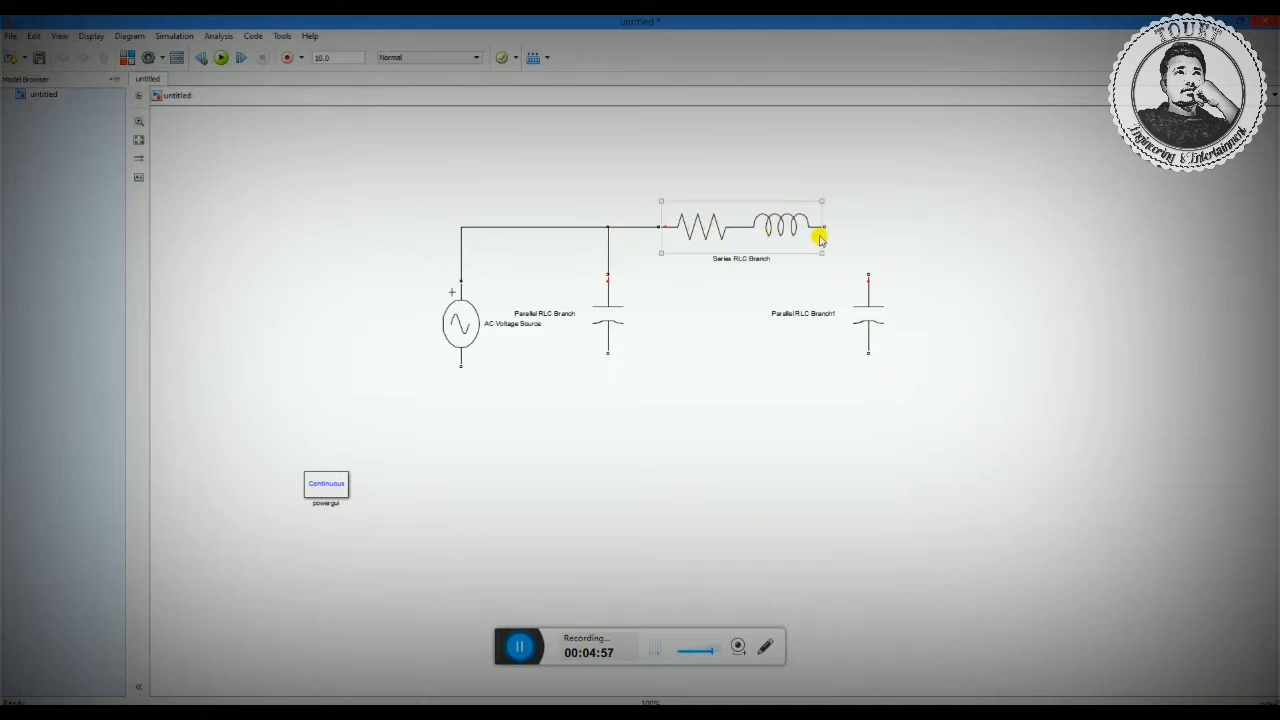
pyautogui.moveTo(826, 227); pyautogui.dragTo(868, 272)
pyautogui.click(871, 334)
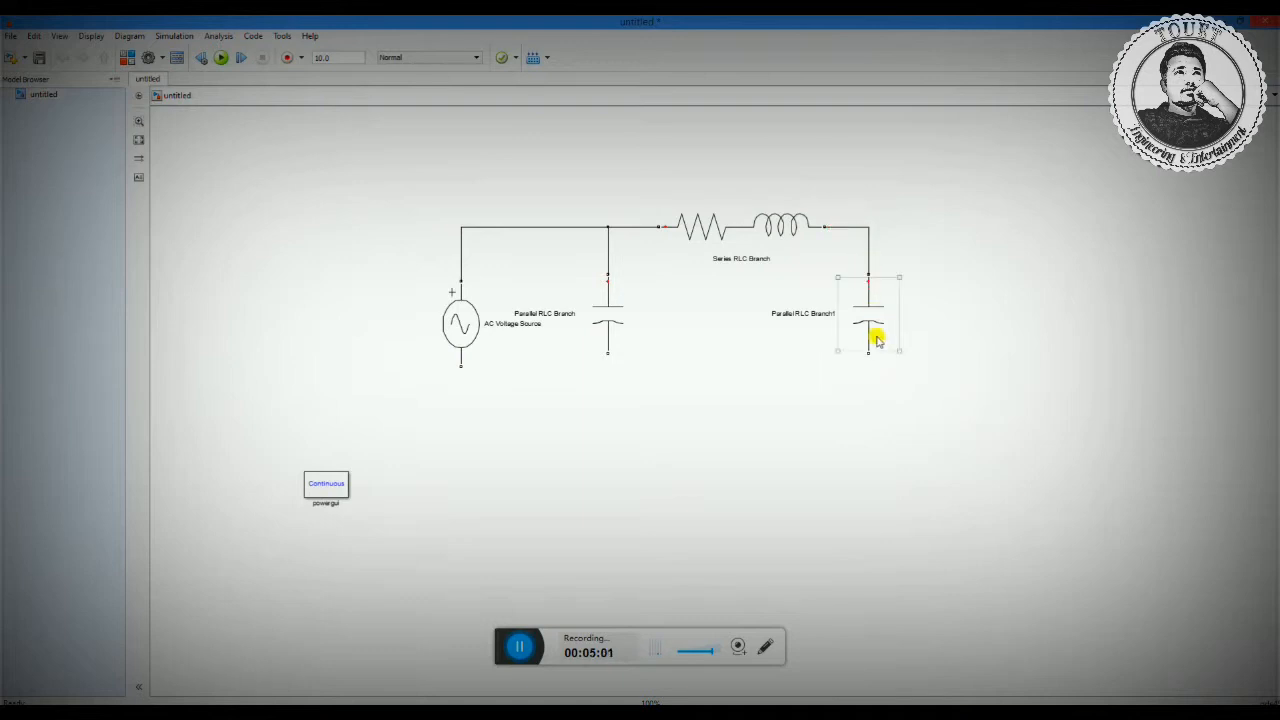
pyautogui.click(630, 366)
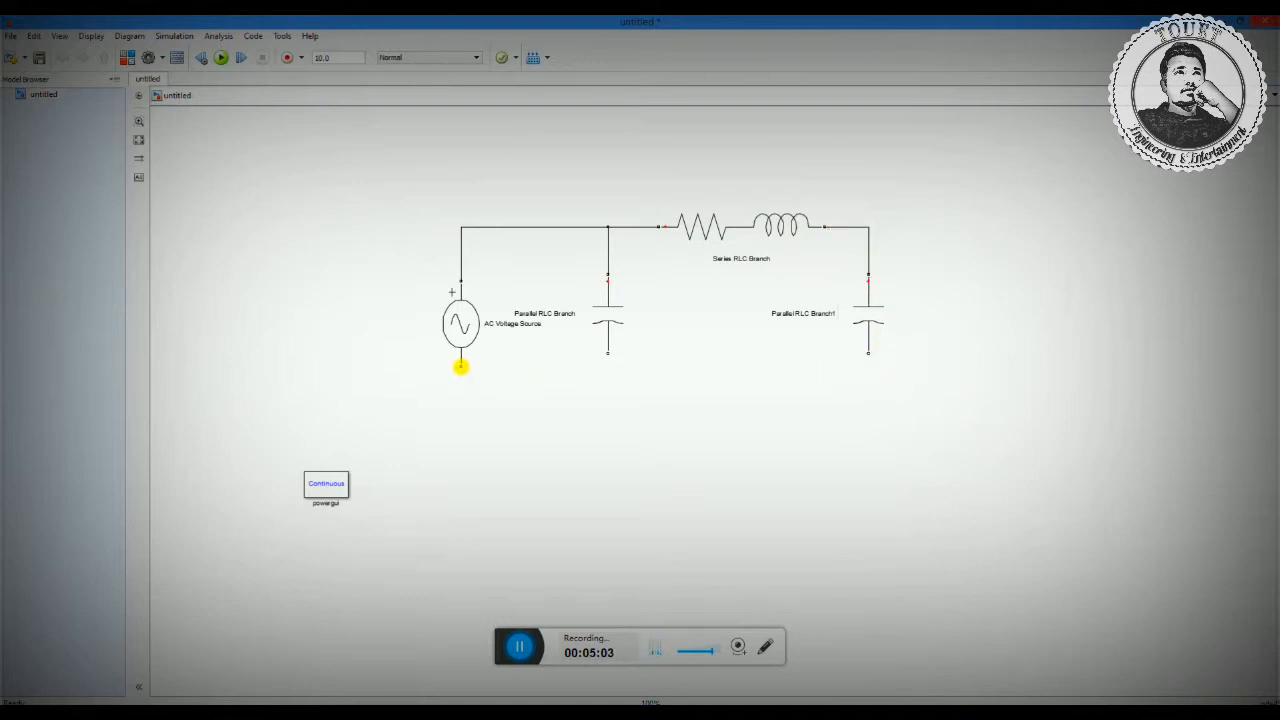
# Wire the source's lower terminal to the second capacitor's lower terminal and join the first capacitor to this return line.
pyautogui.moveTo(460, 366); pyautogui.dragTo(866, 354)
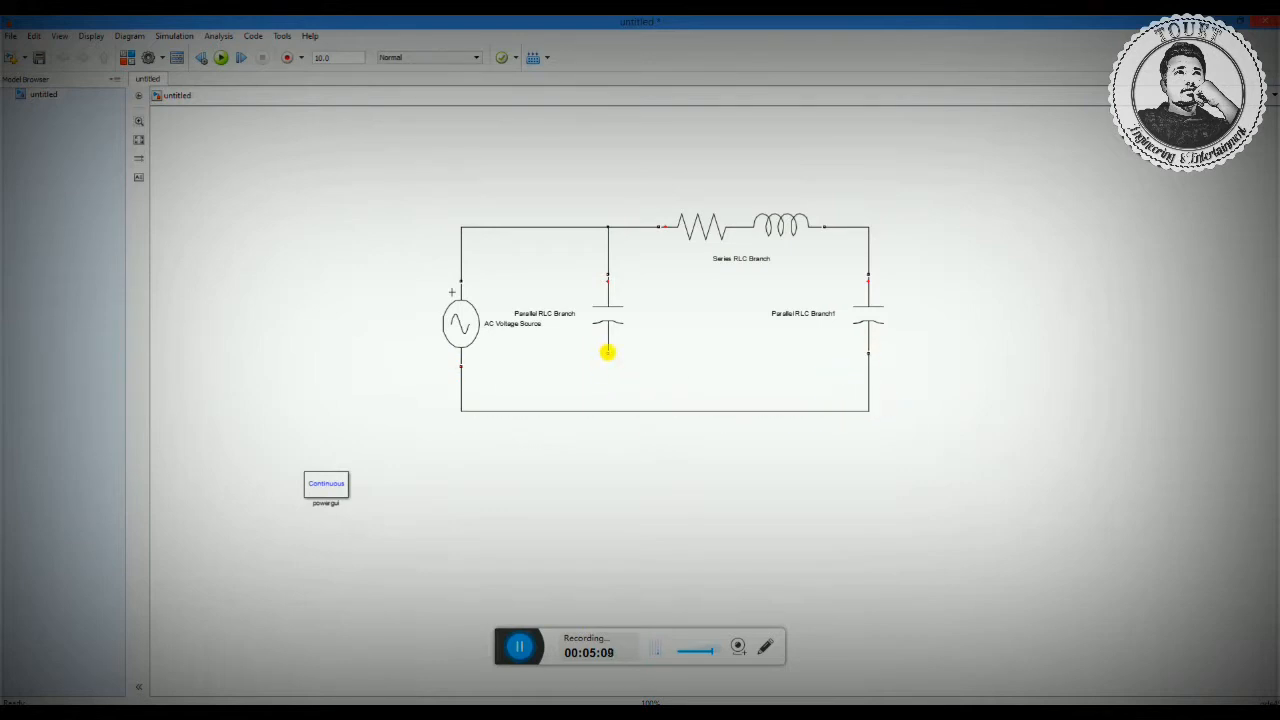
pyautogui.moveTo(608, 352); pyautogui.dragTo(609, 409)
pyautogui.click(706, 230)
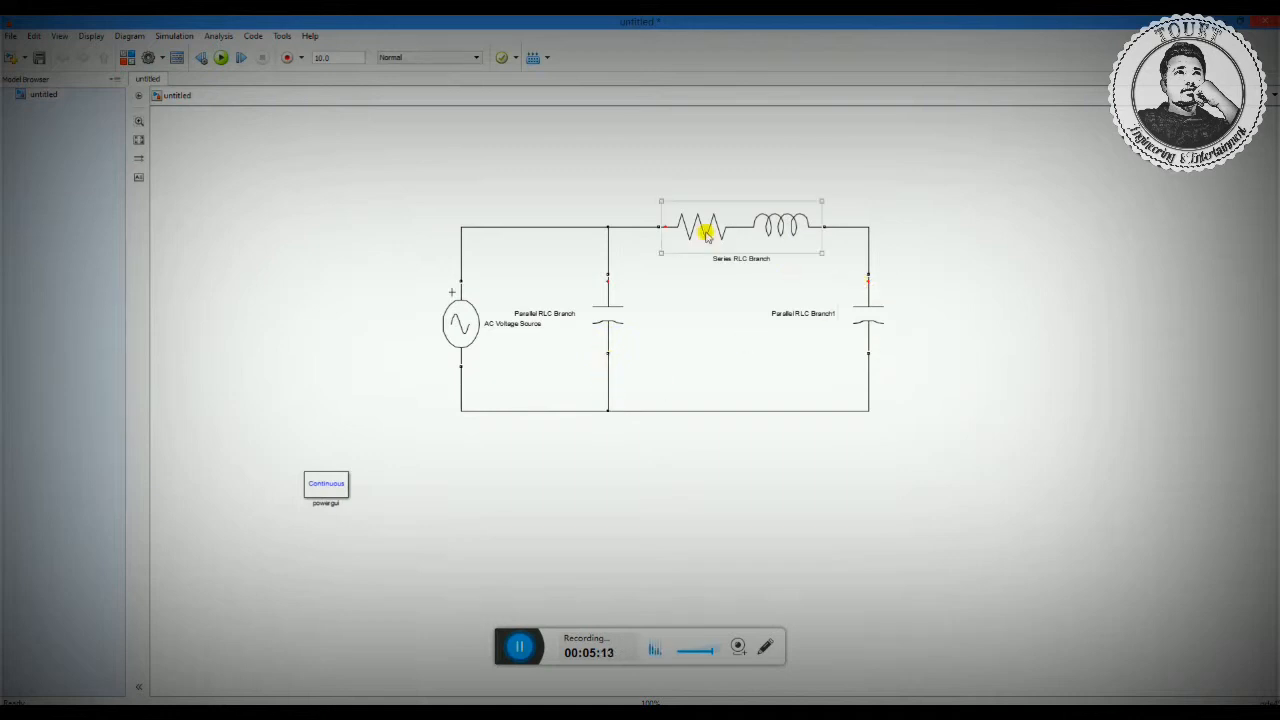
pyautogui.click(509, 394)
pyautogui.click(765, 230)
pyautogui.click(786, 144)
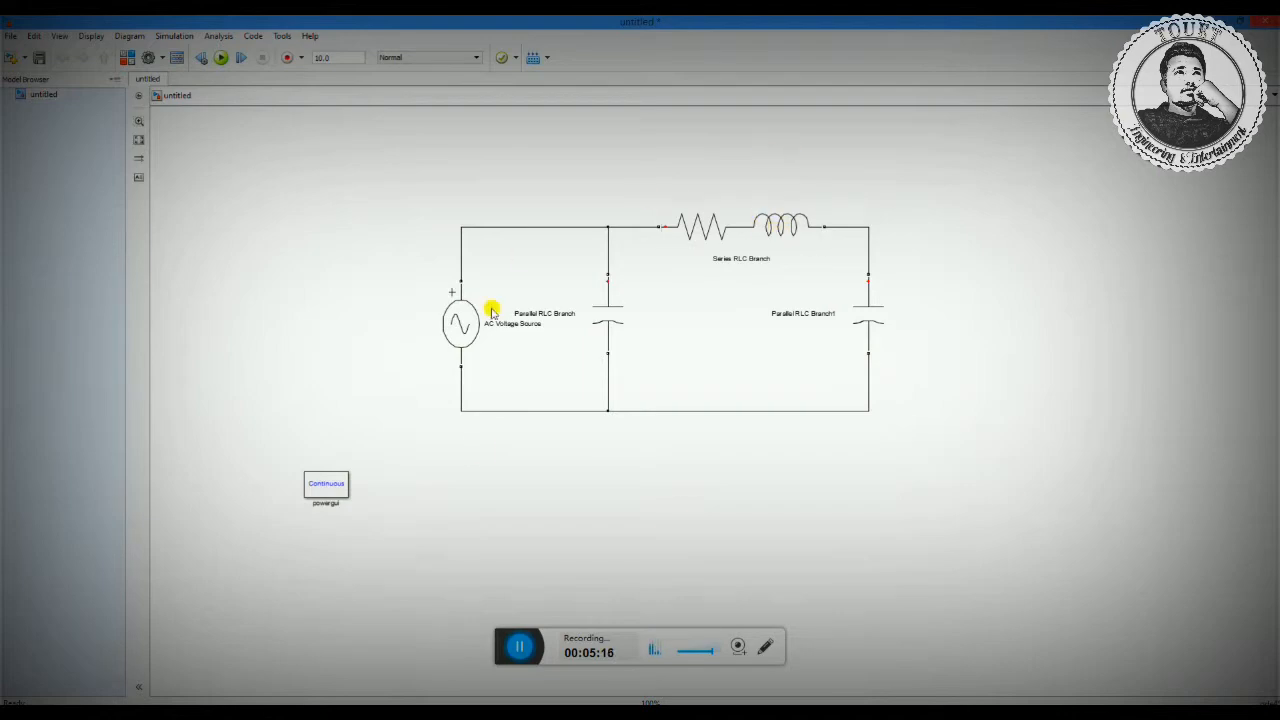
# Switch to the Simulink Library Browser and add the Parallel RLC Load from SimPowerSystems Elements to the untitled model.
pyautogui.moveTo(507, 702)
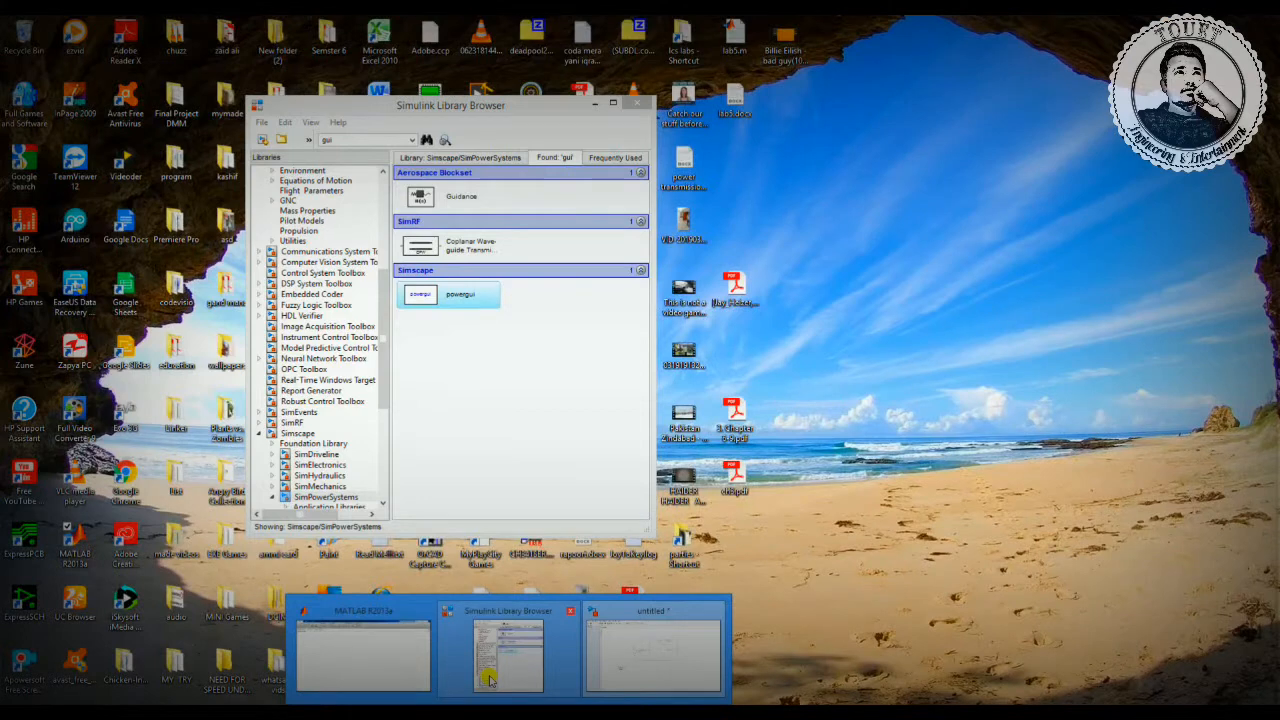
pyautogui.click(489, 679)
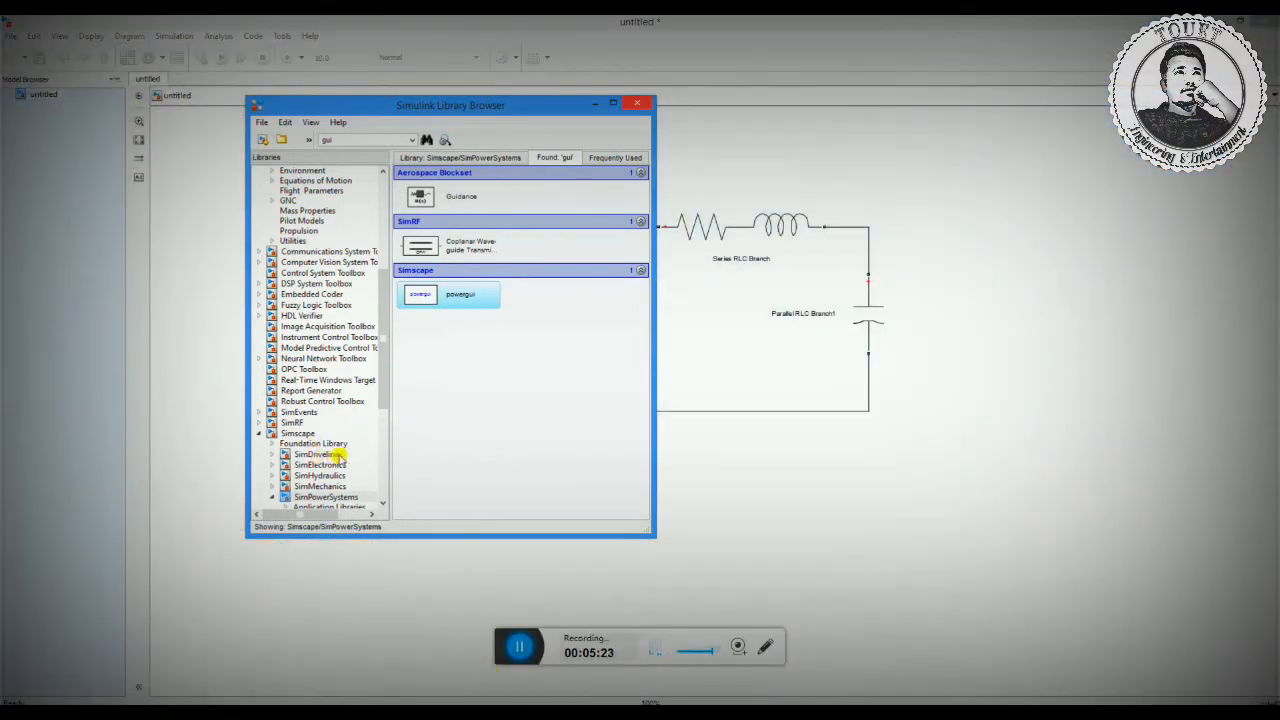
pyautogui.click(343, 497)
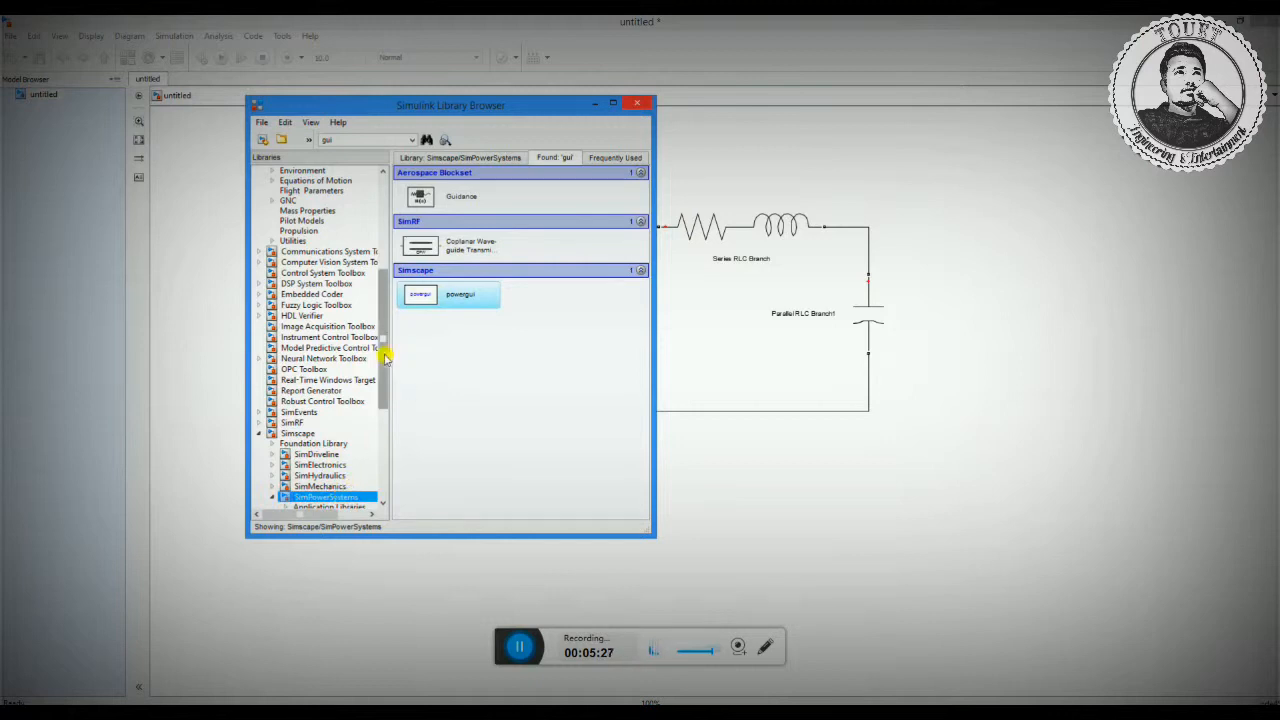
pyautogui.moveTo(386, 349); pyautogui.dragTo(391, 451)
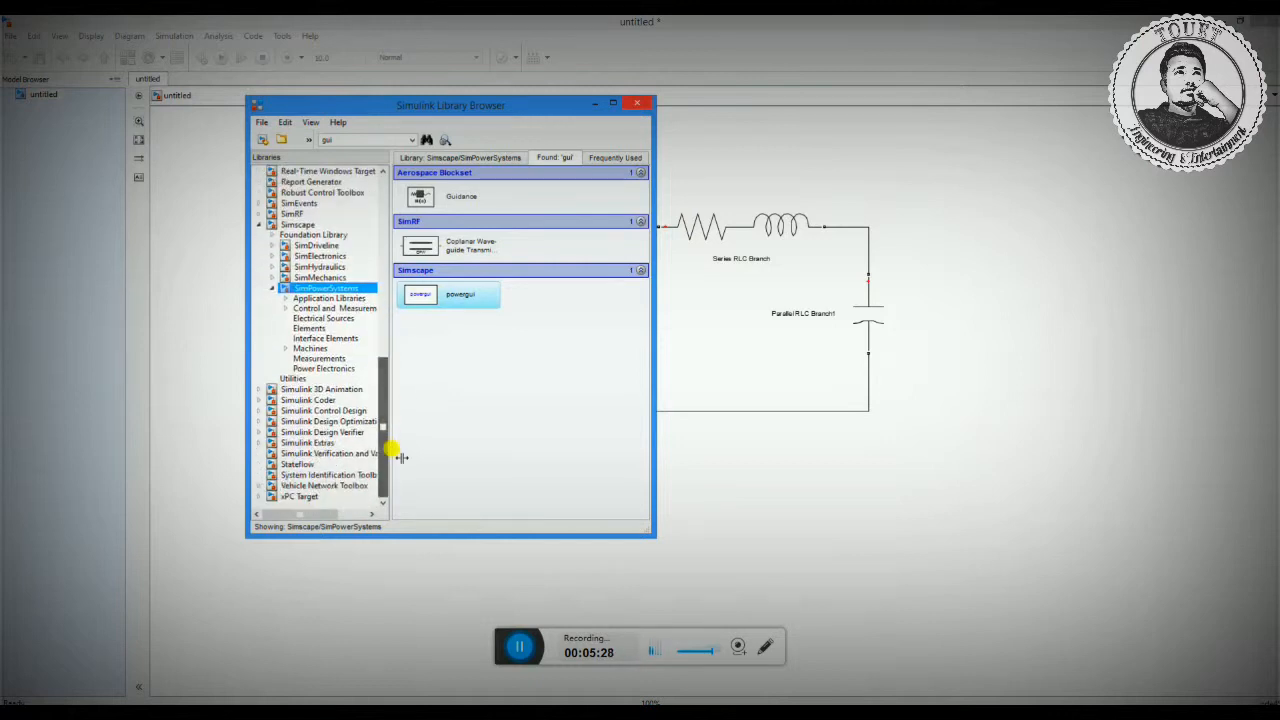
pyautogui.click(310, 319)
pyautogui.click(309, 328)
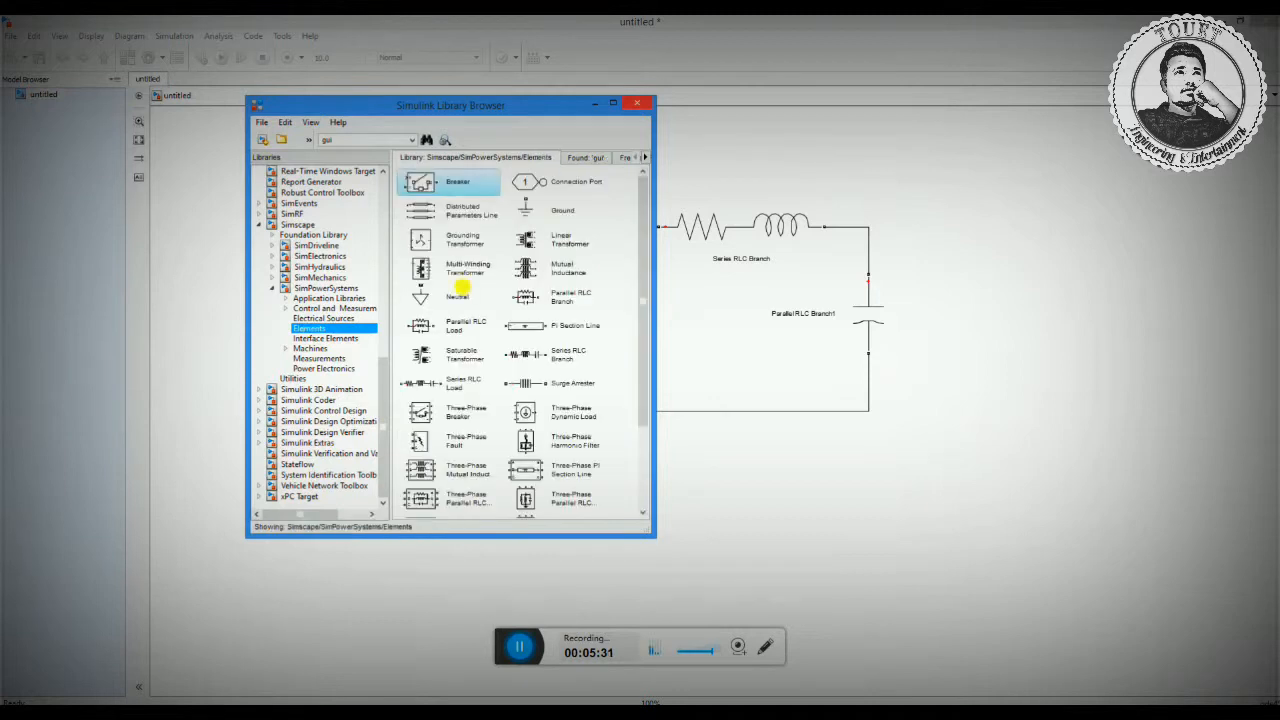
pyautogui.moveTo(647, 260); pyautogui.dragTo(647, 270)
pyautogui.click(470, 313)
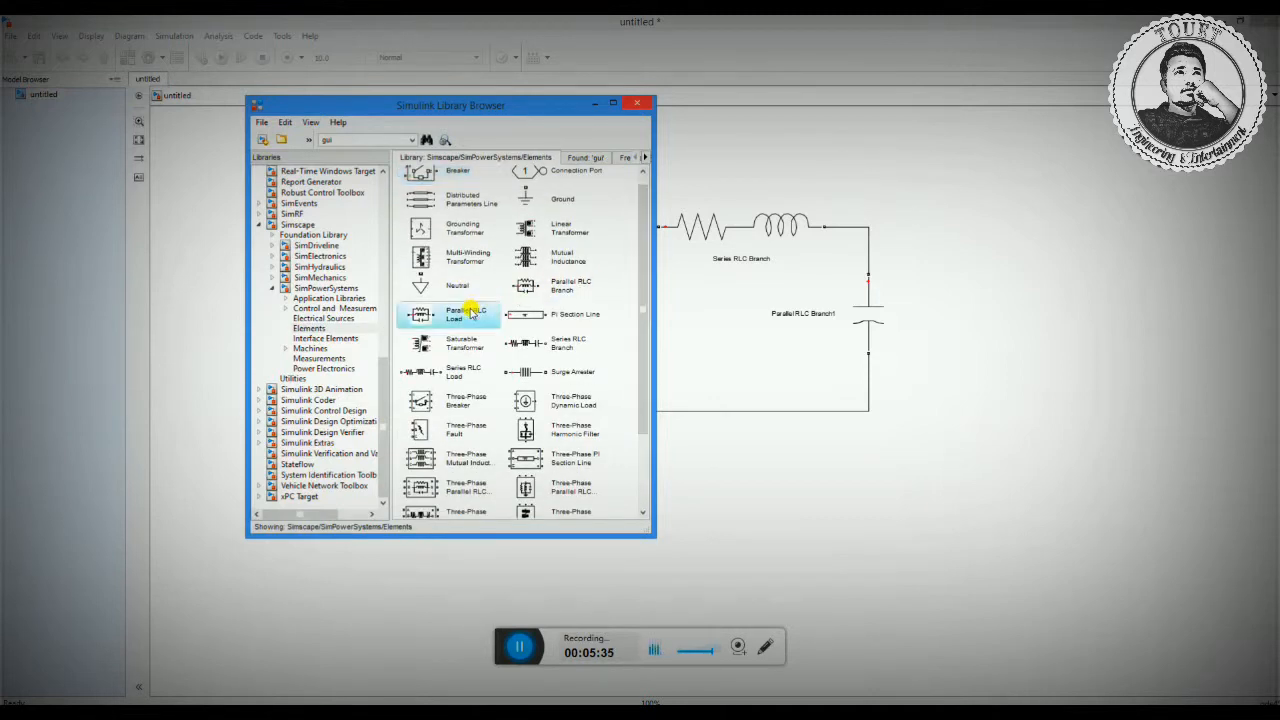
pyautogui.rightClick(470, 314)
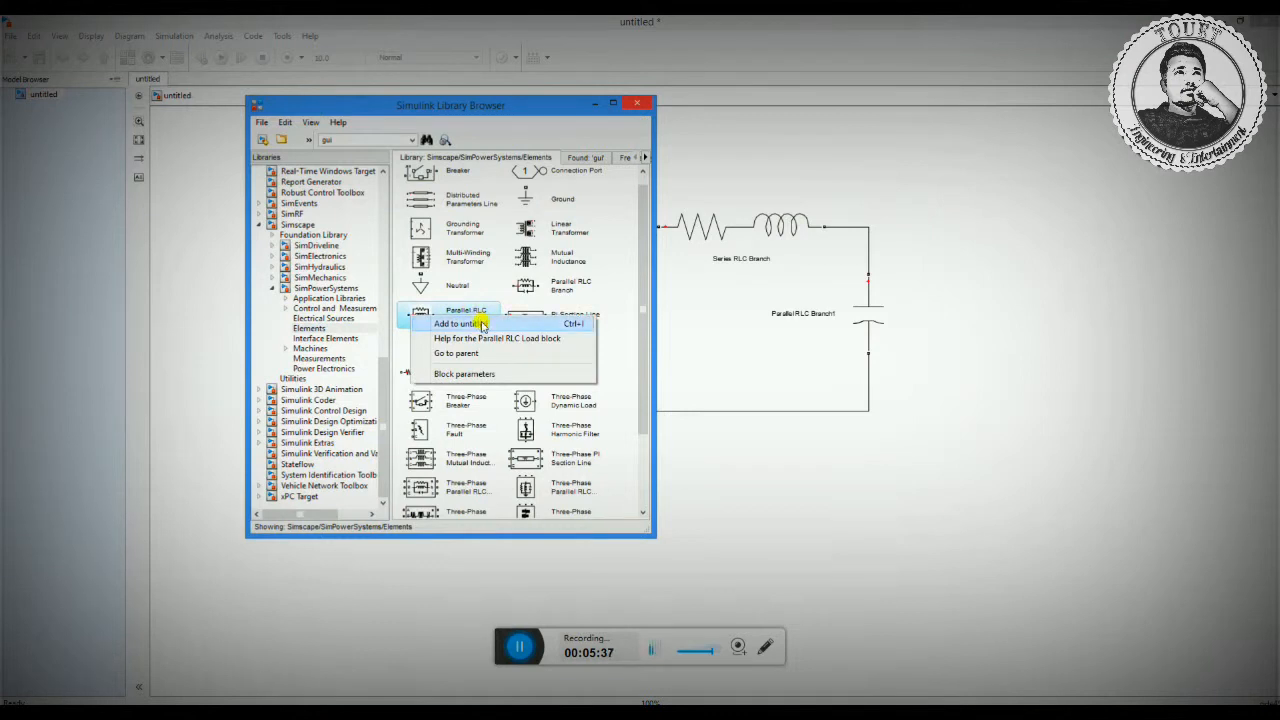
pyautogui.click(481, 324)
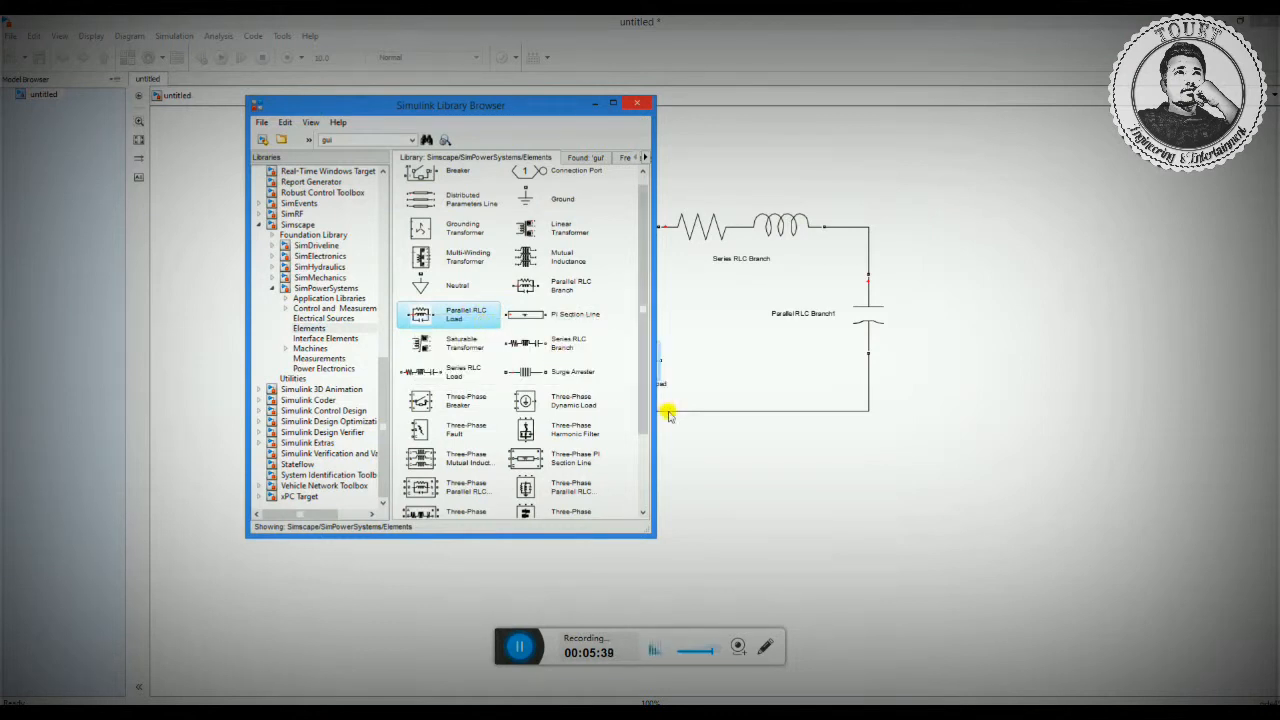
# Place the Parallel RLC Load to the right of the second capacitor, rotate it clockwise and enlarge it.
pyautogui.click(701, 458)
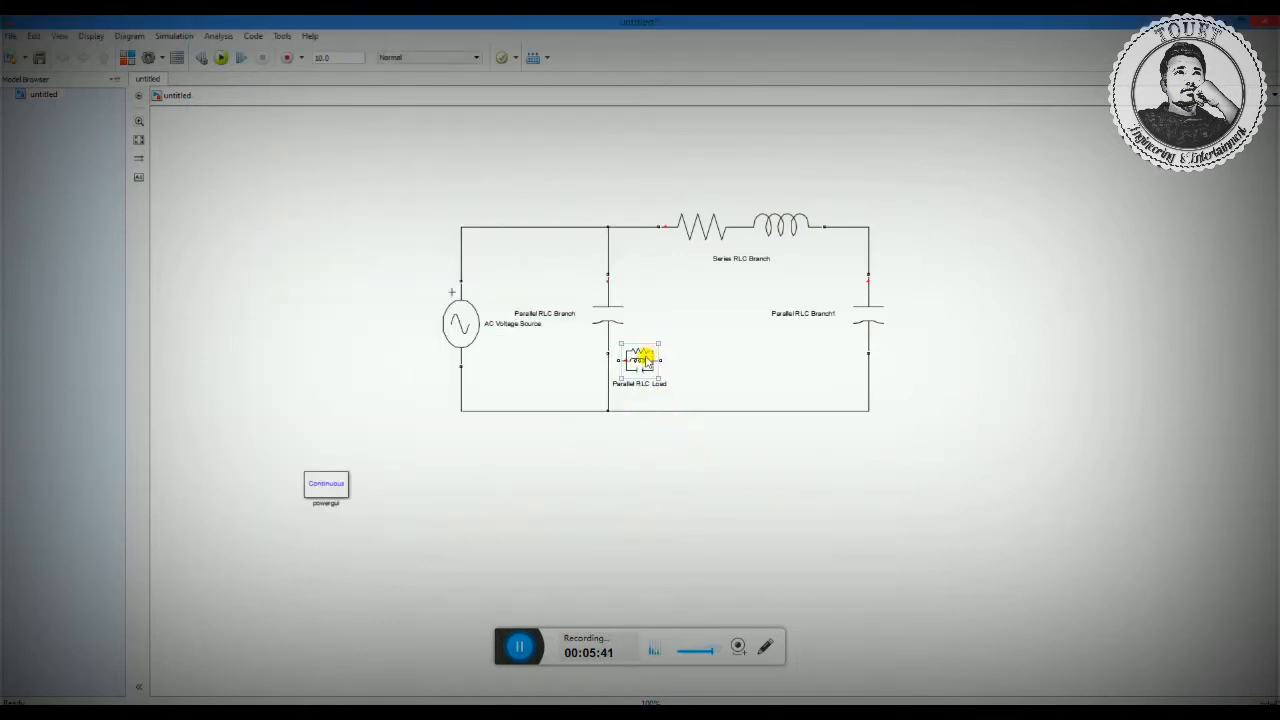
pyautogui.moveTo(652, 356); pyautogui.dragTo(972, 283)
pyautogui.rightClick(972, 283)
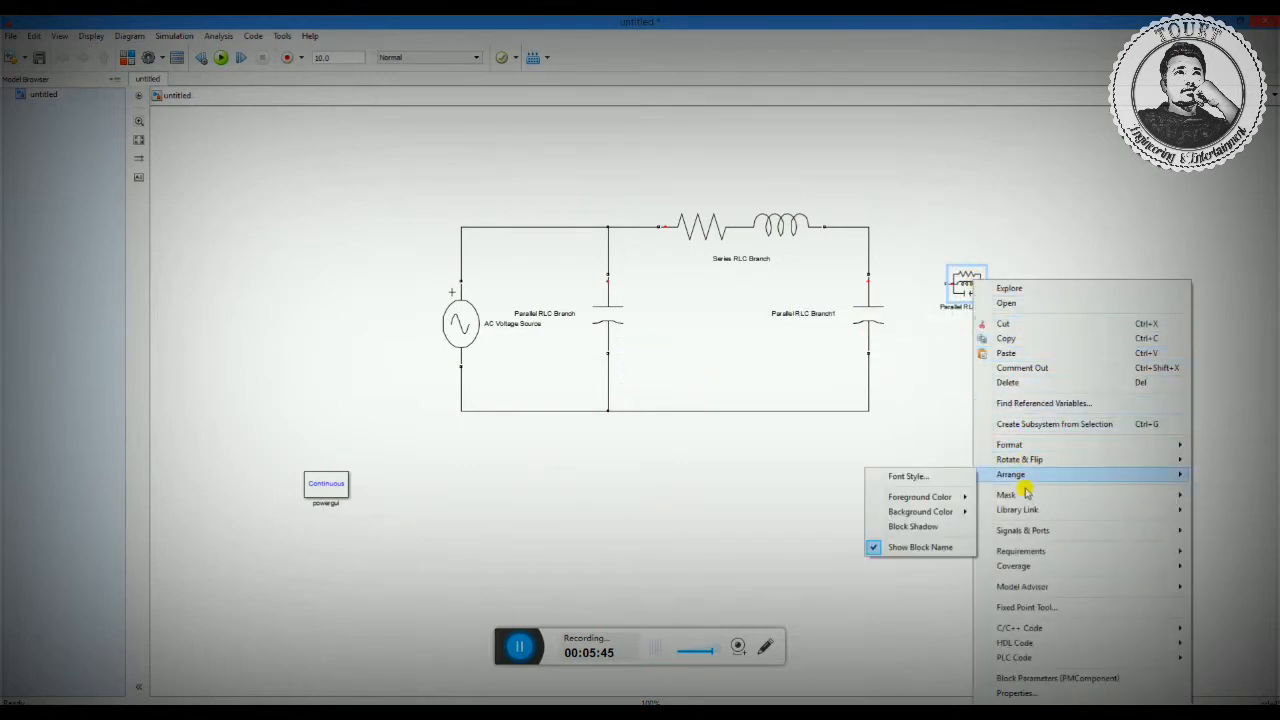
pyautogui.moveTo(1022, 459)
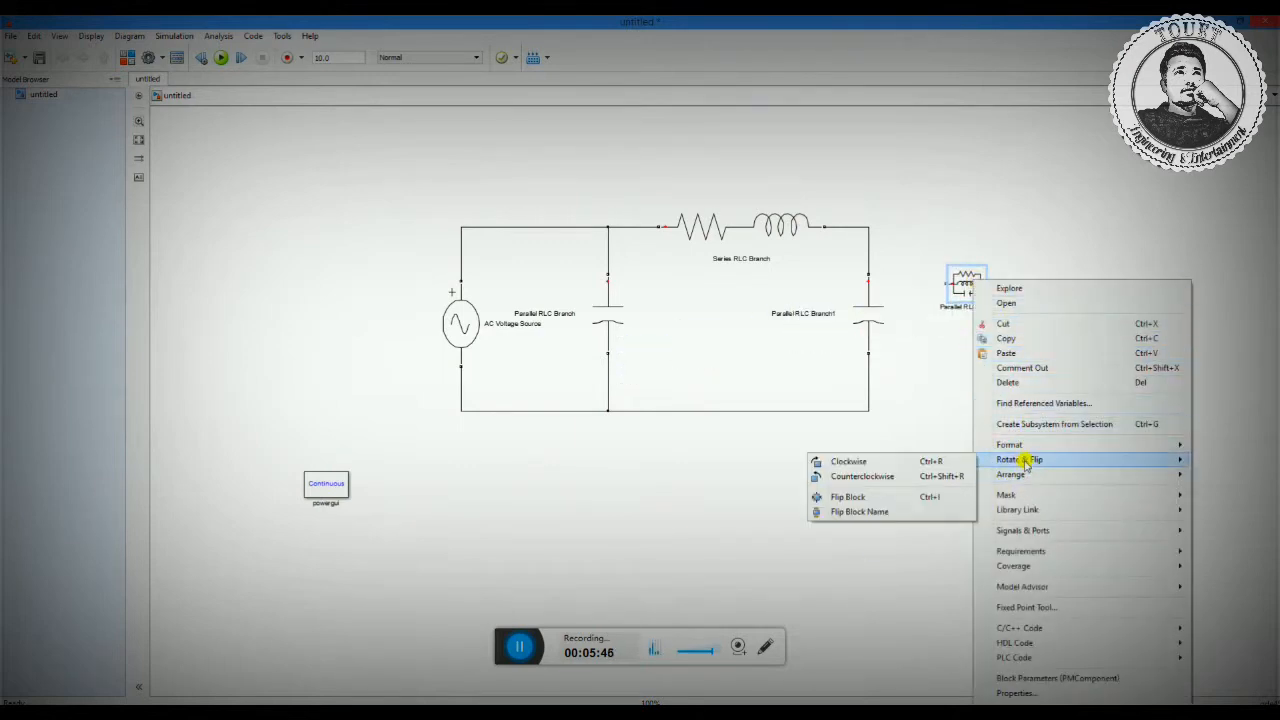
pyautogui.click(933, 462)
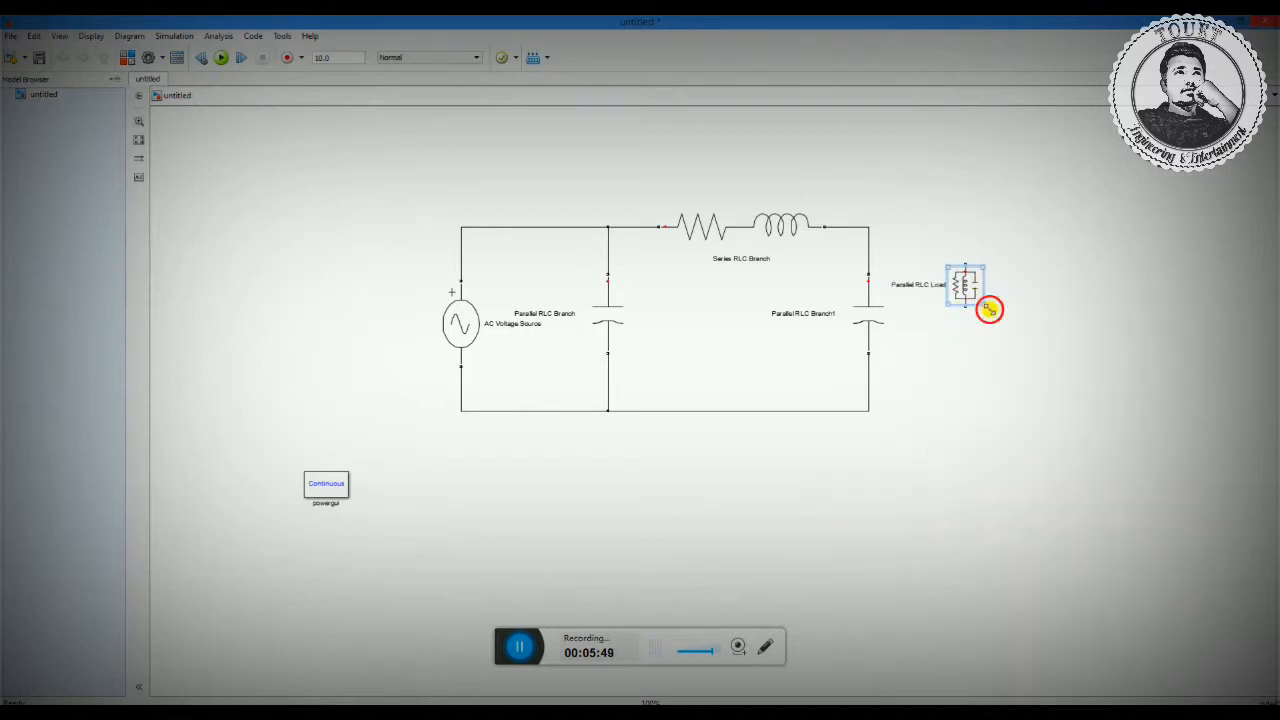
pyautogui.moveTo(988, 310); pyautogui.dragTo(1038, 371)
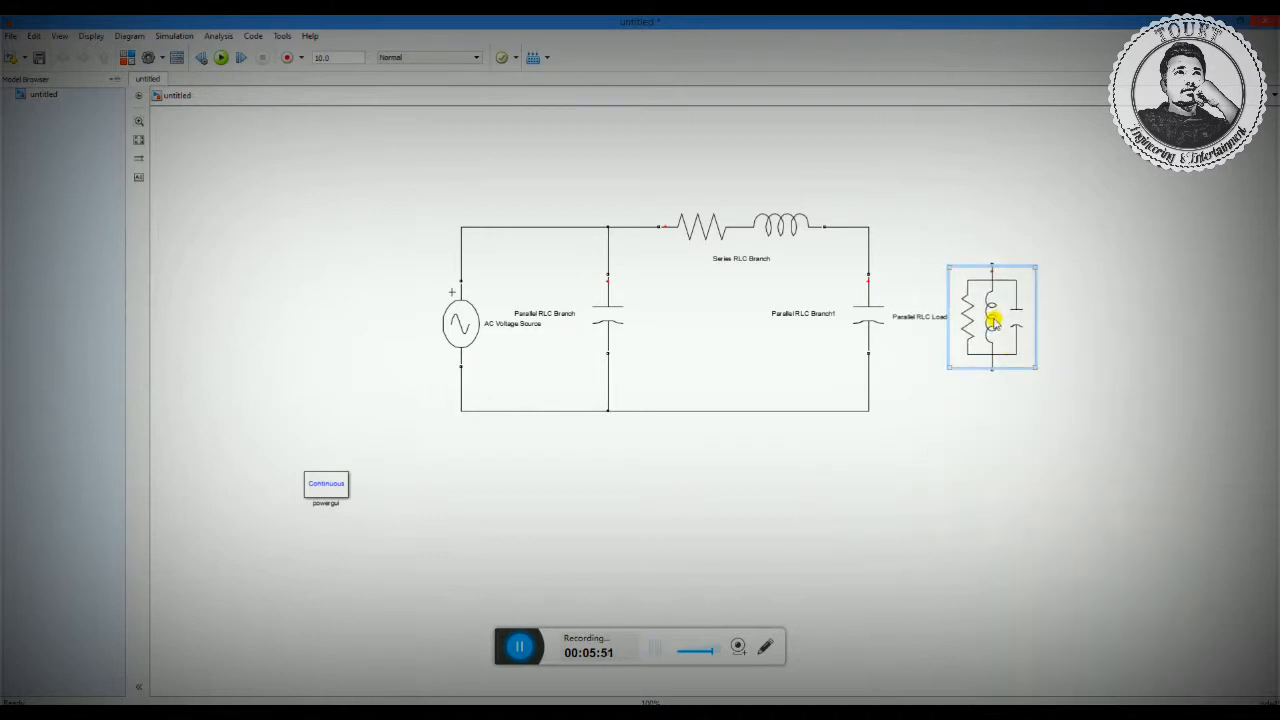
pyautogui.moveTo(994, 320); pyautogui.dragTo(986, 309)
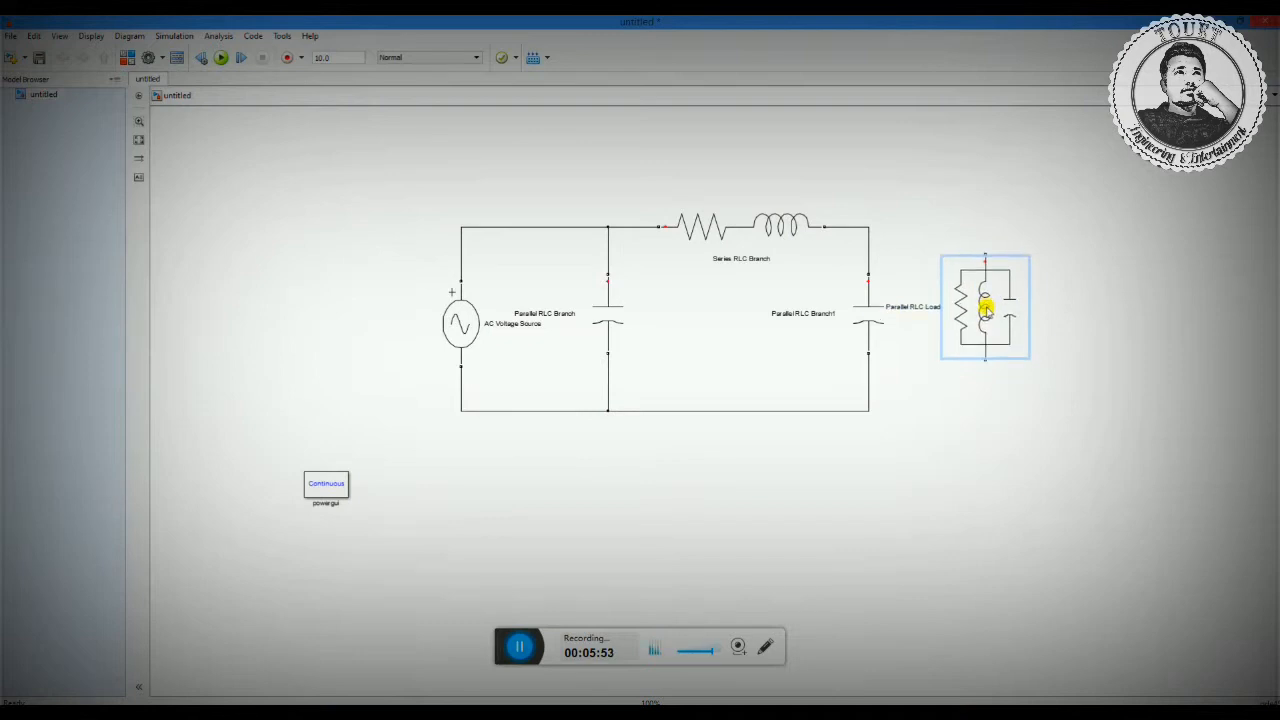
# Set the Parallel RLC Load's inductive reactive power QL and capacitive reactive power Qc both to 0.
pyautogui.doubleClick(986, 310)
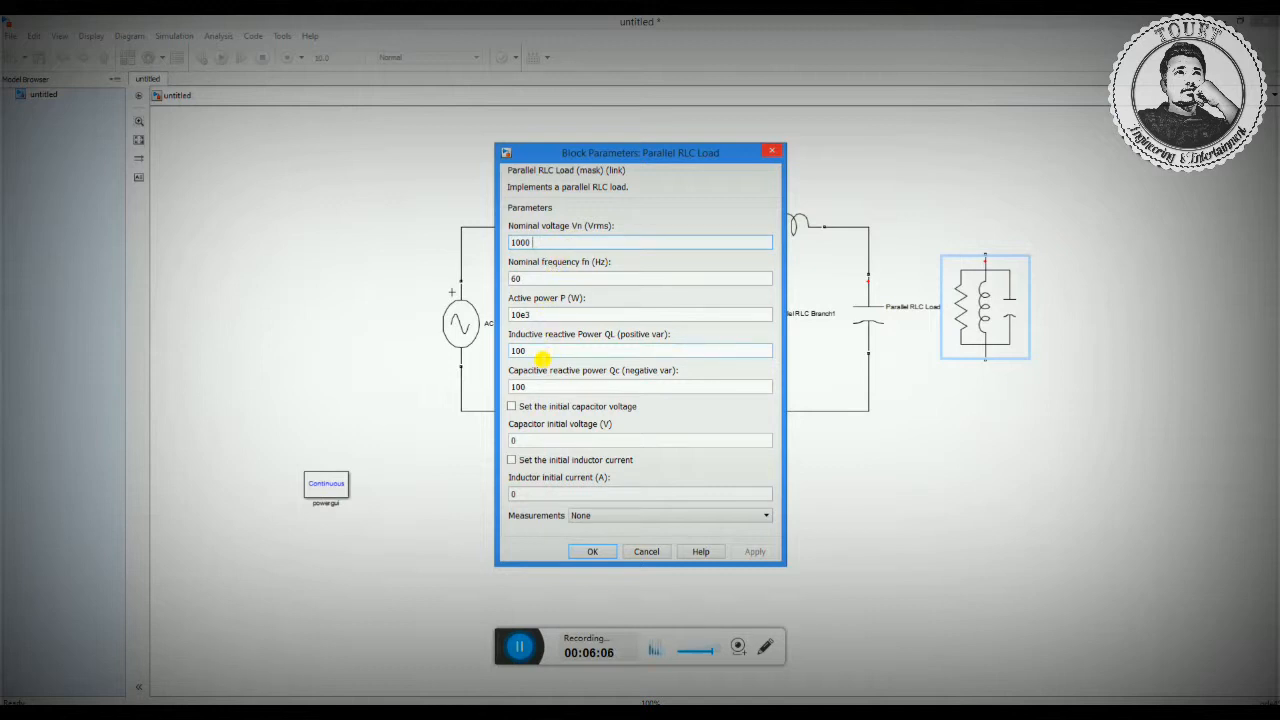
pyautogui.doubleClick(544, 351)
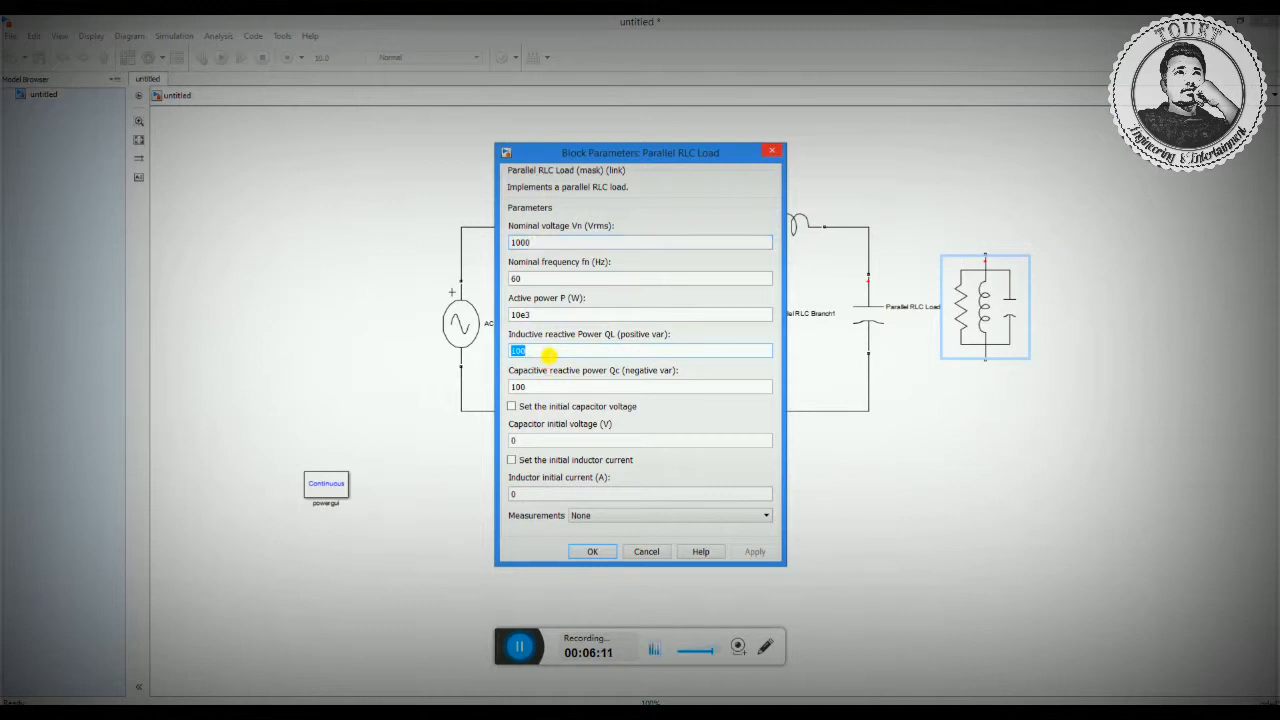
pyautogui.write('0')
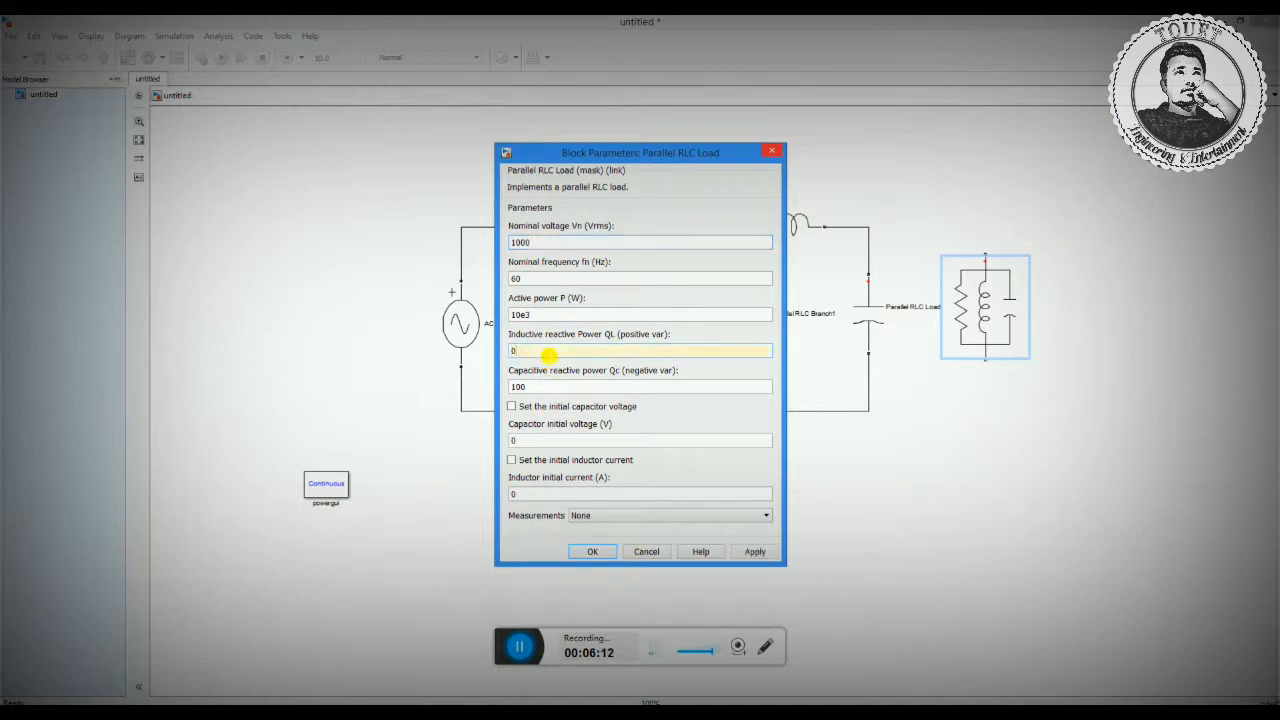
pyautogui.doubleClick(530, 387)
pyautogui.write('0')
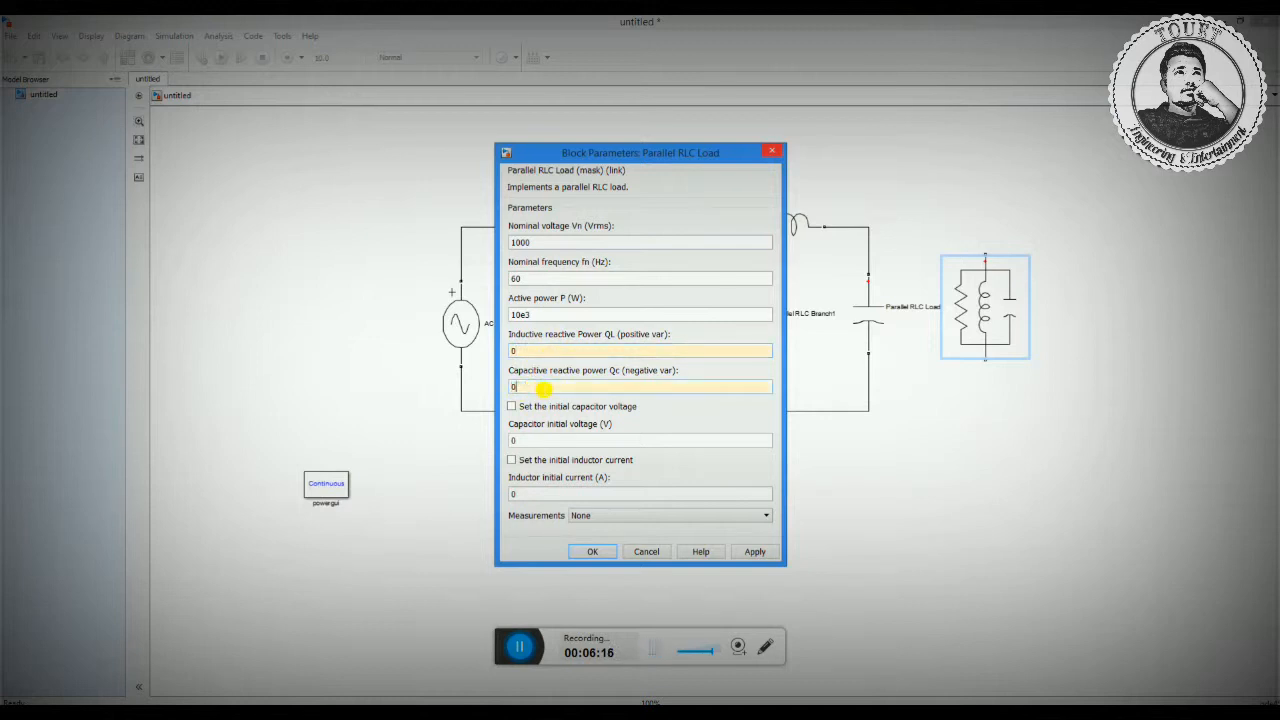
pyautogui.click(594, 553)
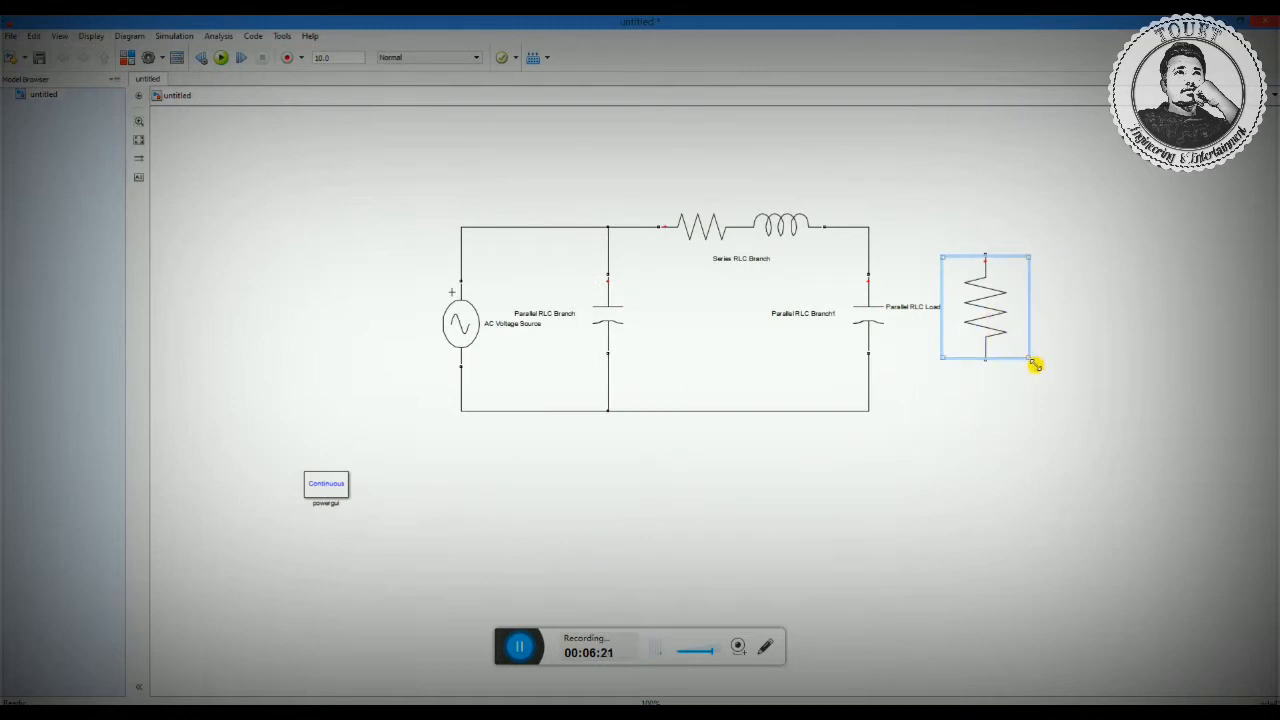
# Make the load block narrower and taller, and wire it in parallel with the second capacitor.
pyautogui.moveTo(1034, 360); pyautogui.dragTo(1015, 389)
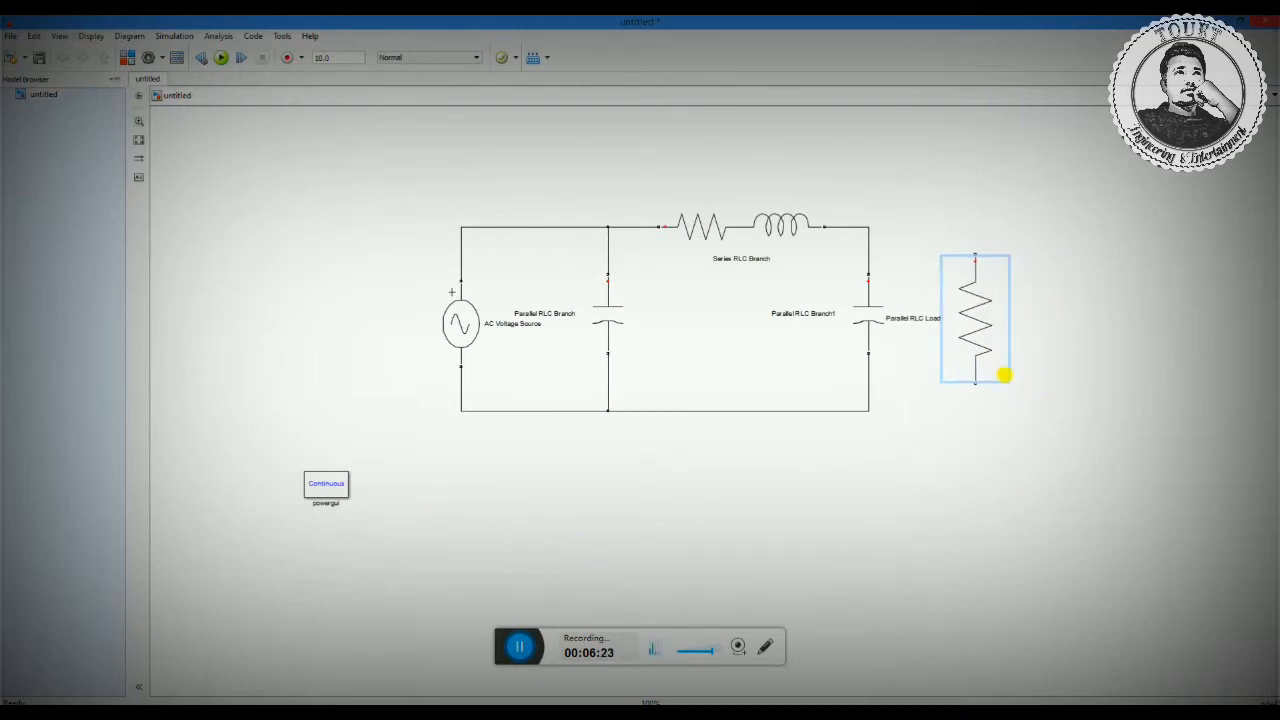
pyautogui.moveTo(983, 337); pyautogui.dragTo(993, 335)
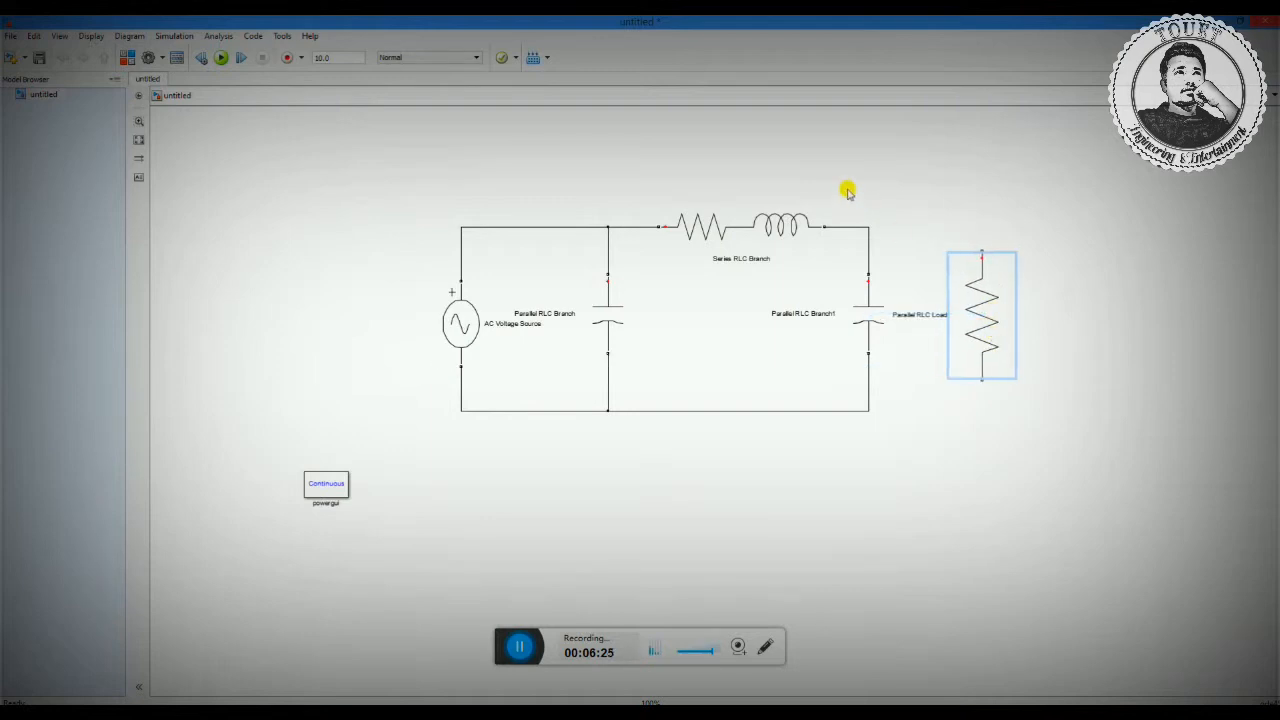
pyautogui.moveTo(868, 228)
pyautogui.mouseDown()
pyautogui.moveTo(967, 248)
pyautogui.moveTo(874, 230)
pyautogui.mouseUp()
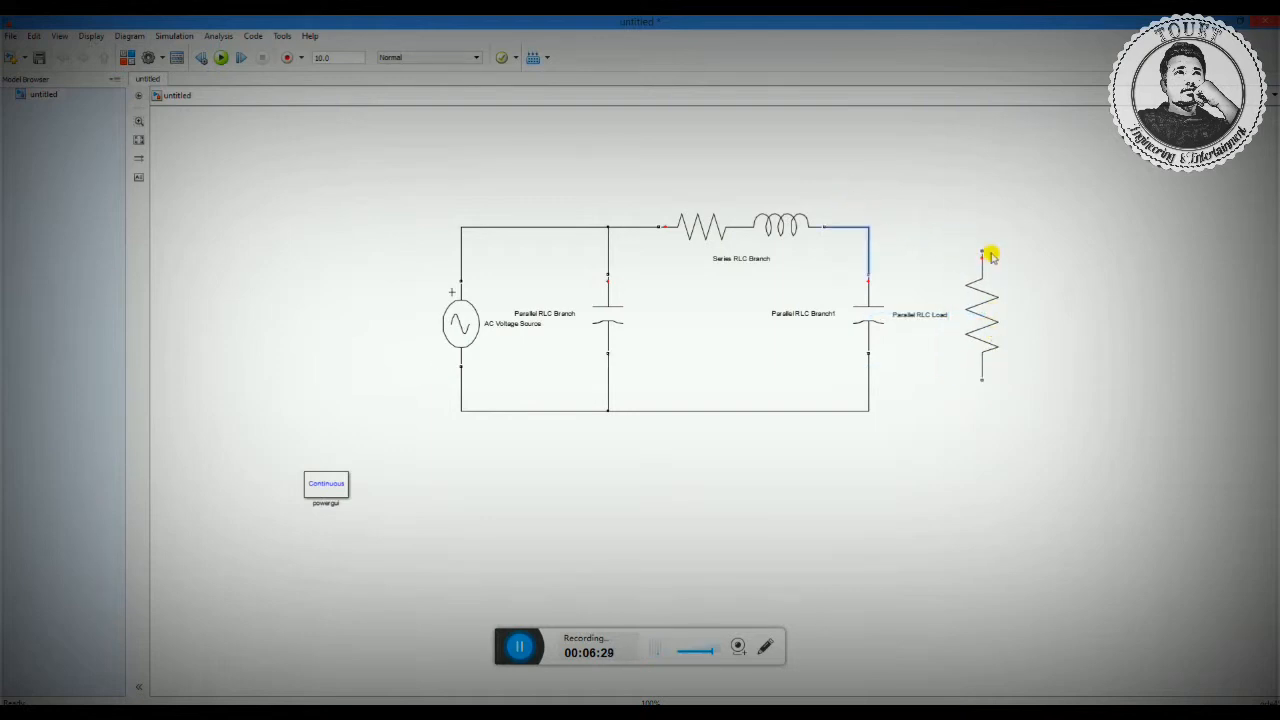
pyautogui.moveTo(982, 253); pyautogui.dragTo(871, 230)
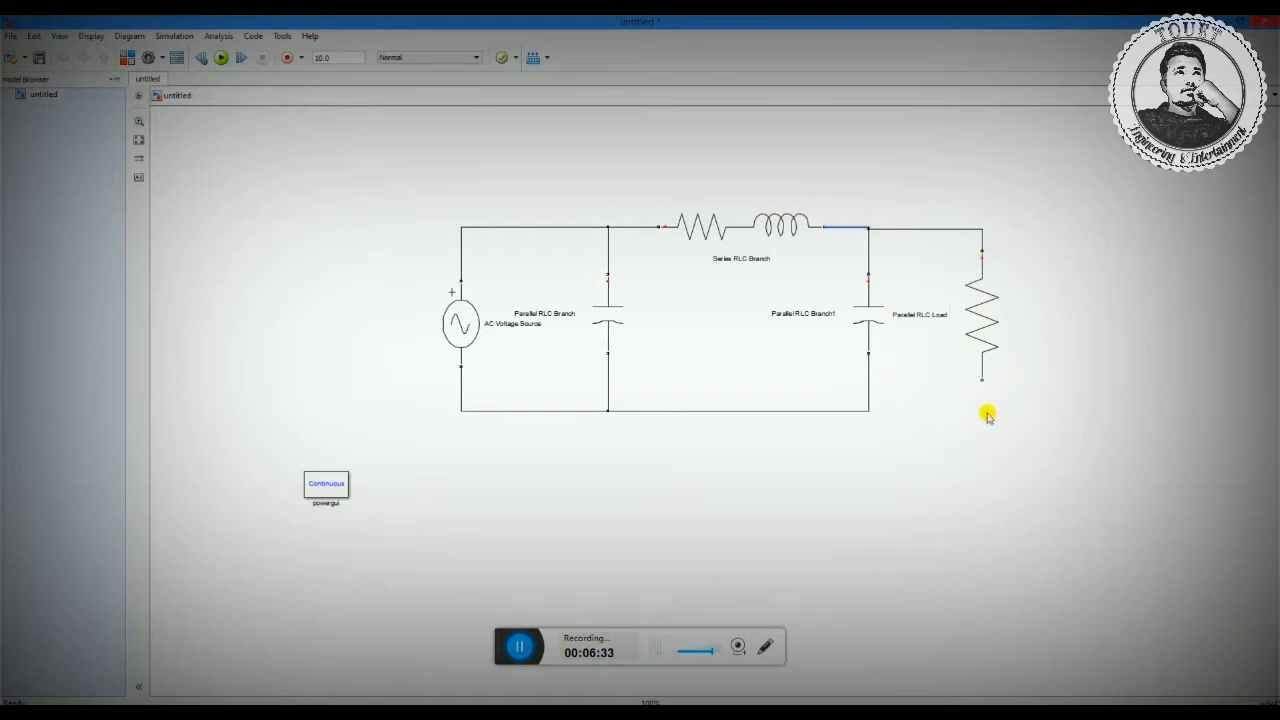
pyautogui.moveTo(982, 383); pyautogui.dragTo(868, 411)
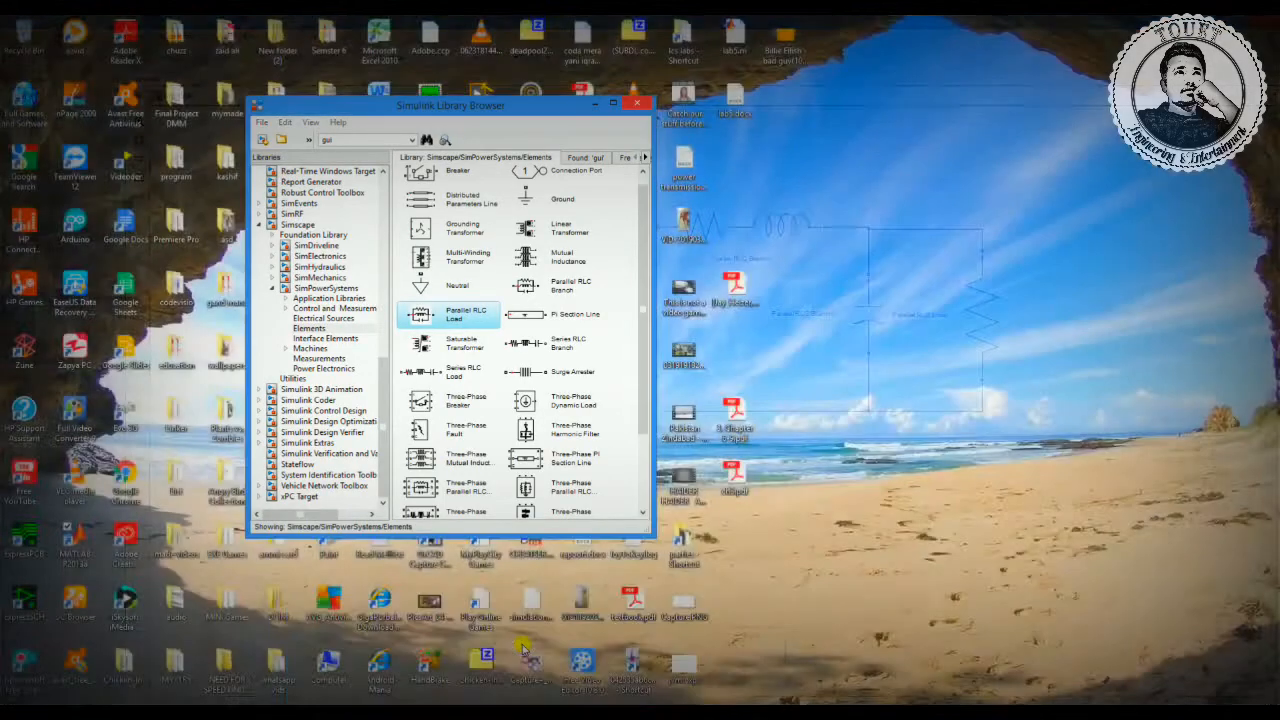
# Add a Ground block from the SimPowerSystems Elements library and connect it to the return line between the two capacitors.
pyautogui.click(524, 647)
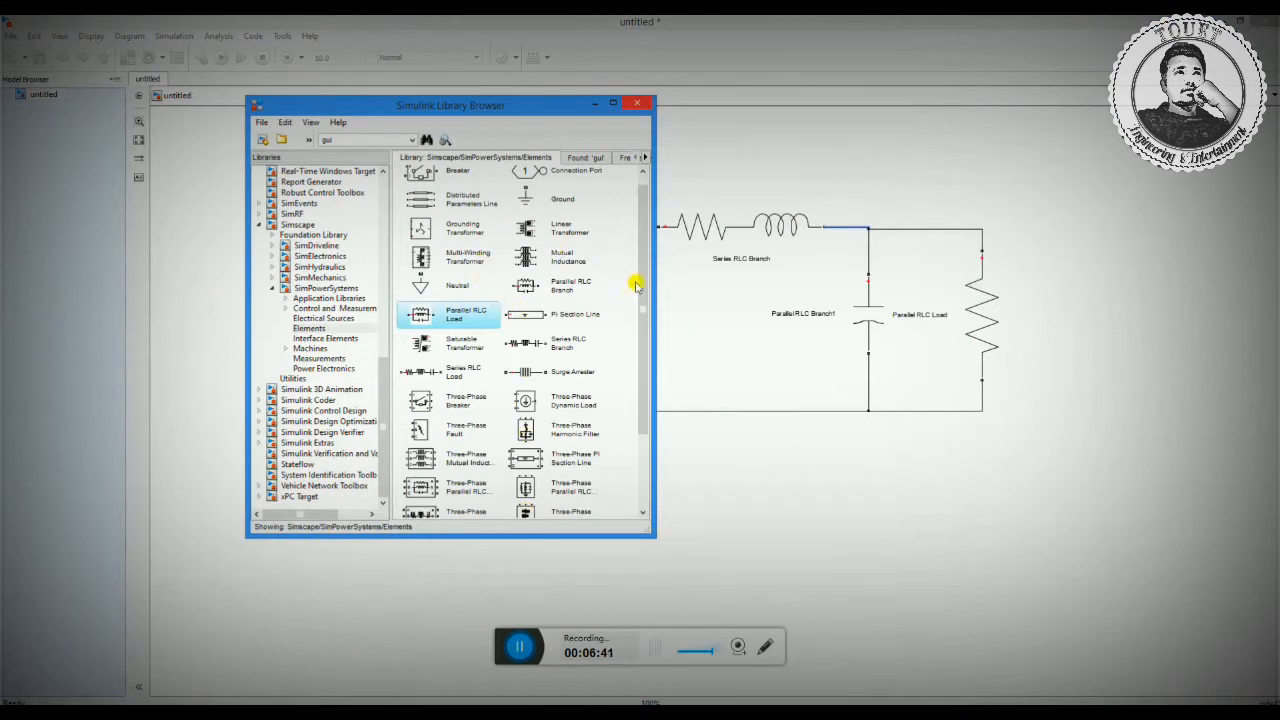
pyautogui.moveTo(644, 282); pyautogui.dragTo(645, 245)
pyautogui.click(562, 214)
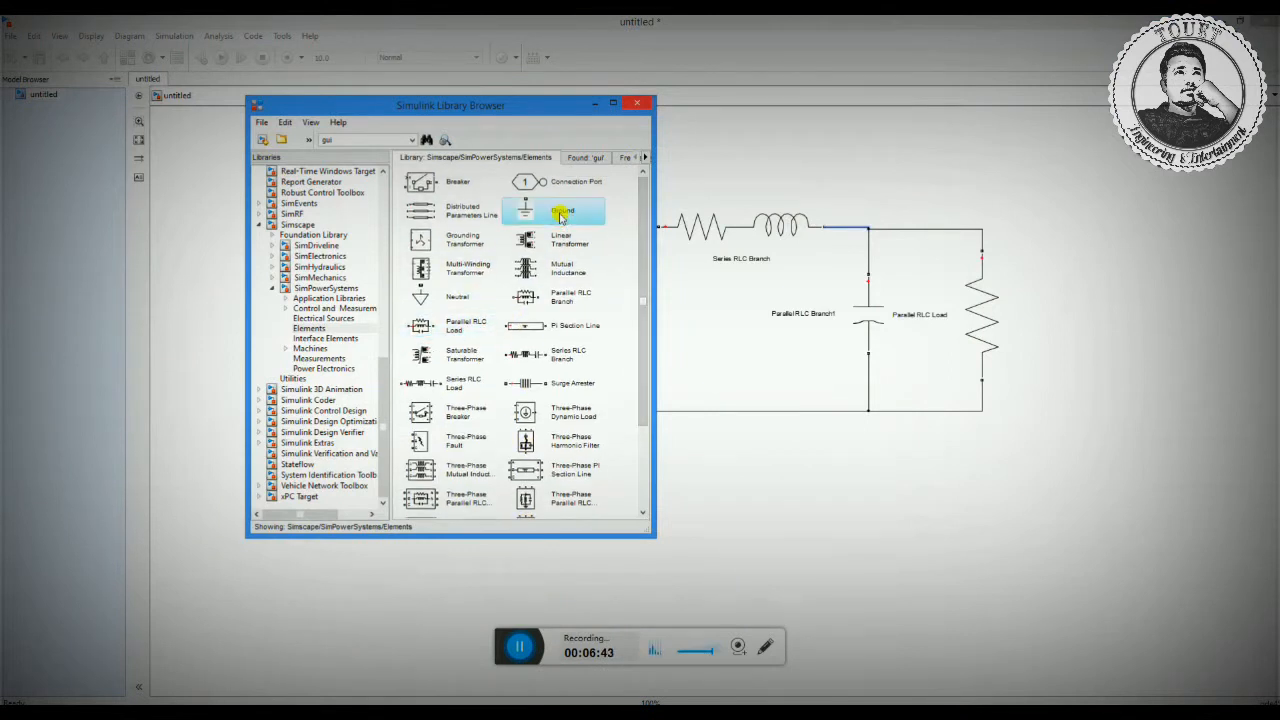
pyautogui.rightClick(562, 214)
pyautogui.click(568, 221)
pyautogui.click(598, 105)
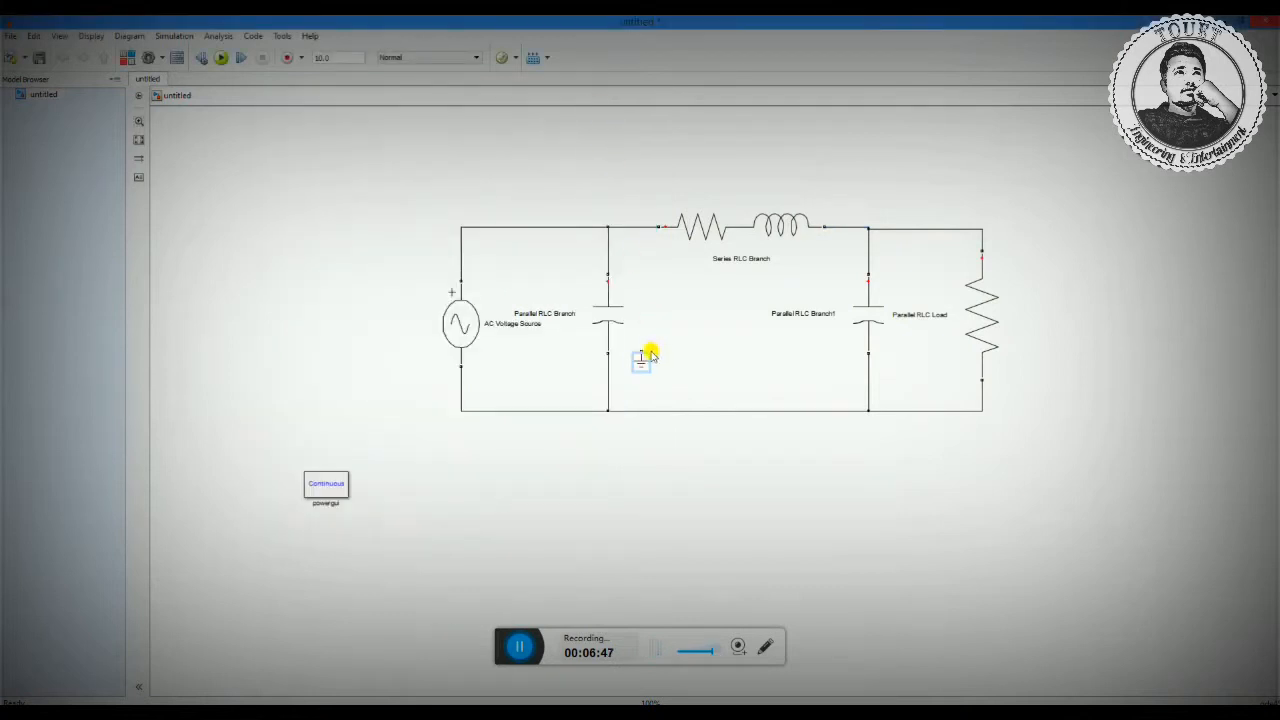
pyautogui.moveTo(641, 368); pyautogui.dragTo(725, 455)
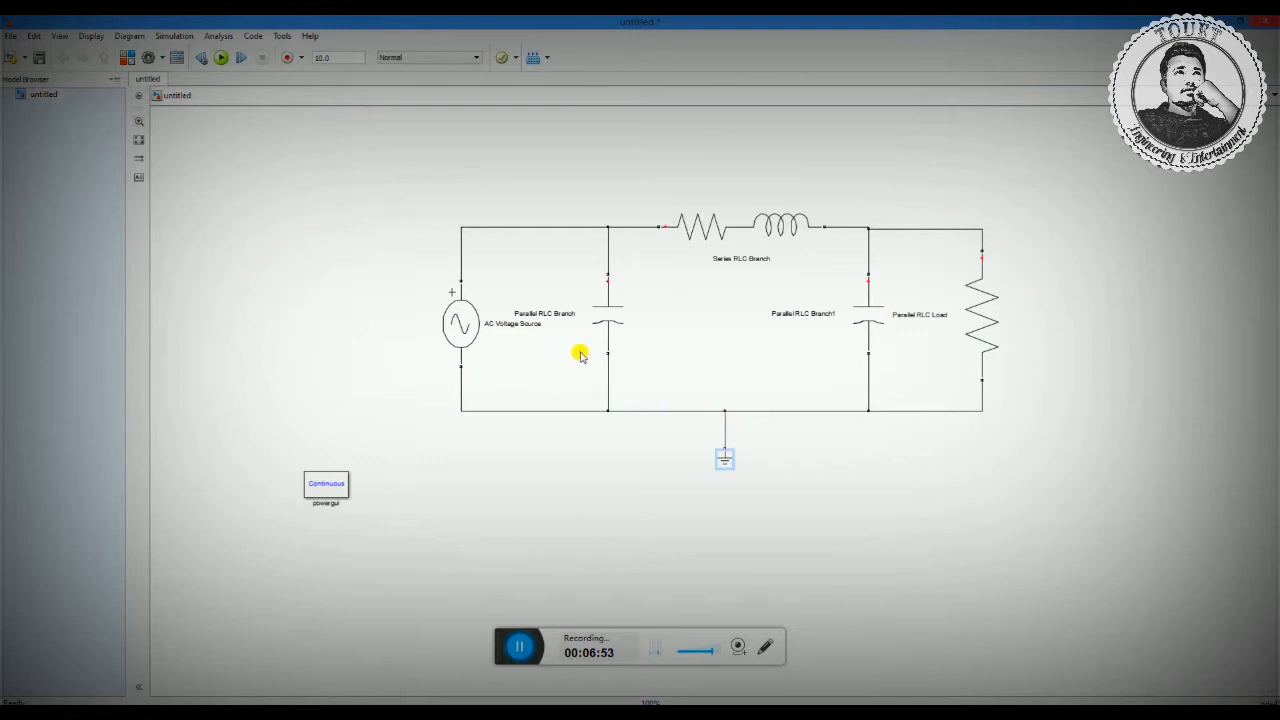
# Run the simulation to check the circuit and close the diagnostics window.
pyautogui.click(224, 58)
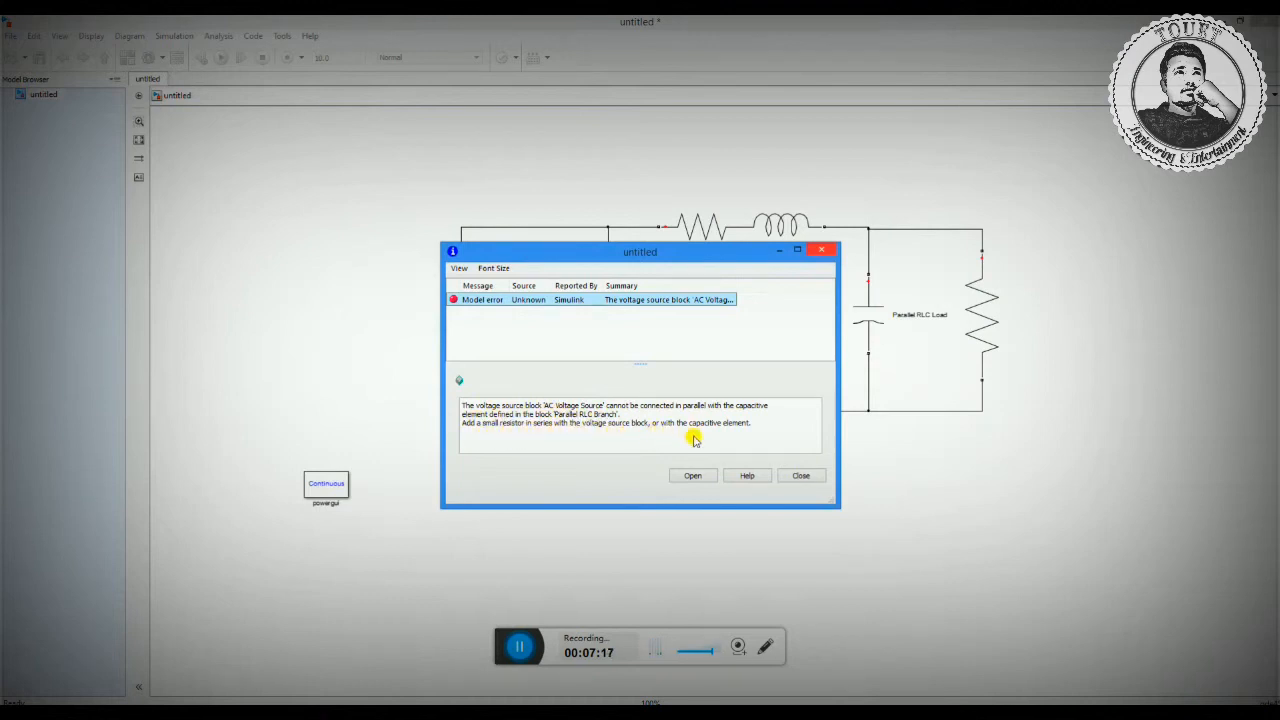
pyautogui.click(822, 255)
pyautogui.press('super+c')
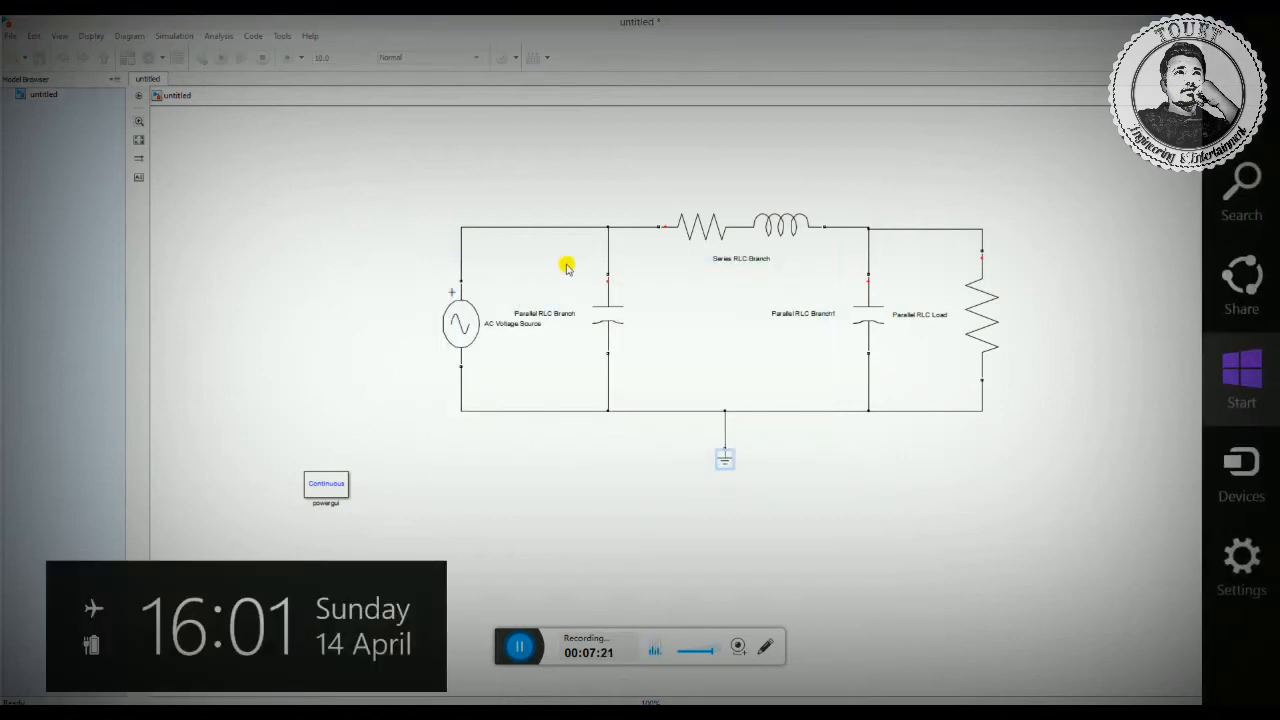
# Shift the AC Voltage Source slightly left and paste a copy of the Series RLC Branch above it.
pyautogui.moveTo(460, 322); pyautogui.dragTo(423, 334)
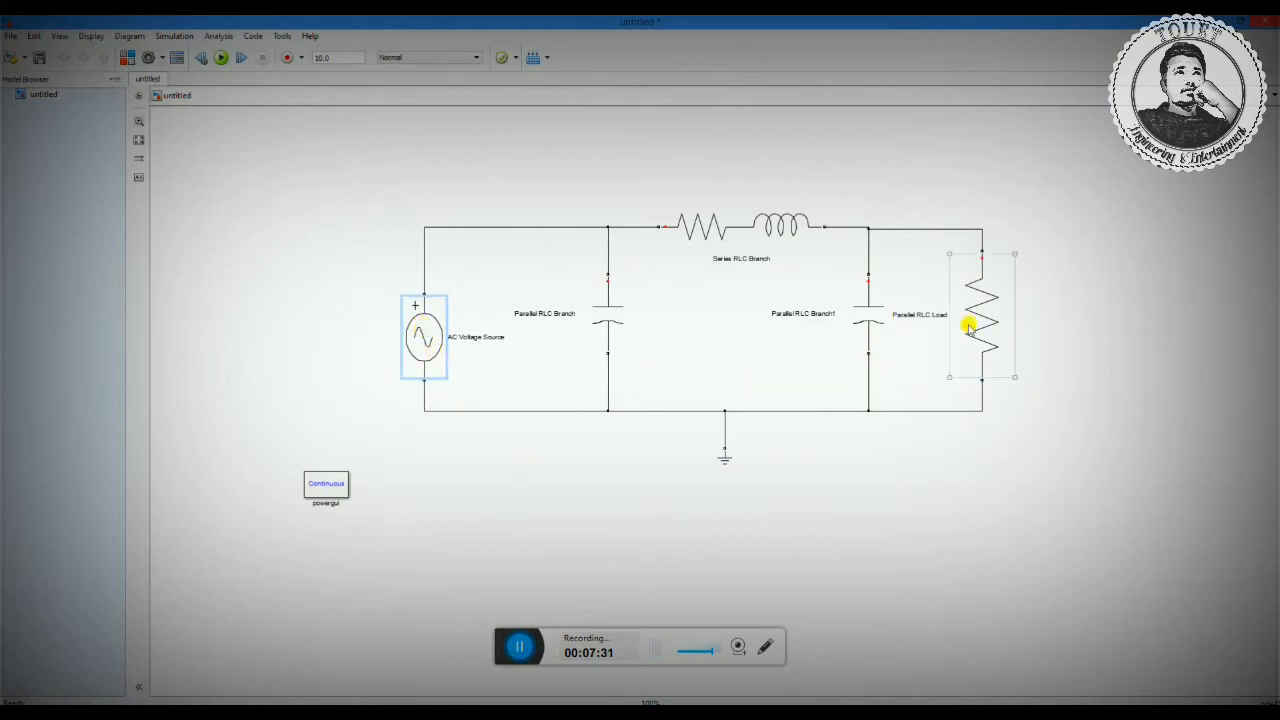
pyautogui.click(757, 230)
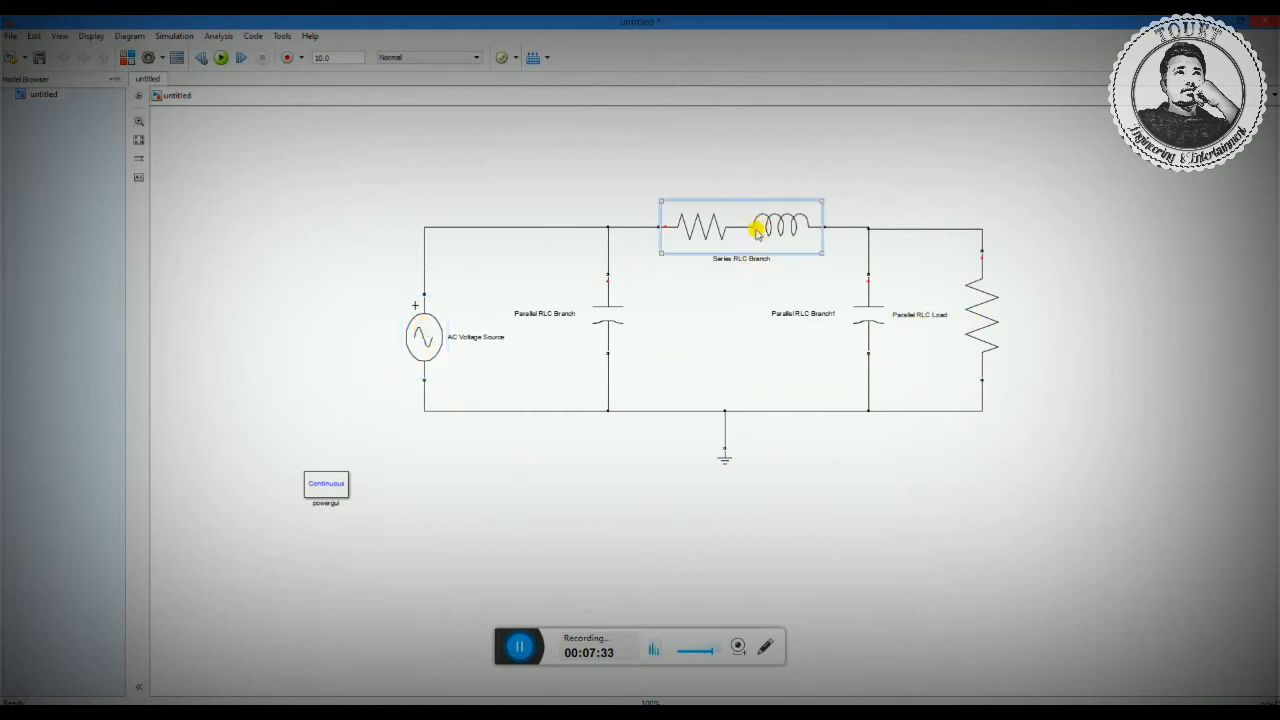
pyautogui.rightClick(757, 230)
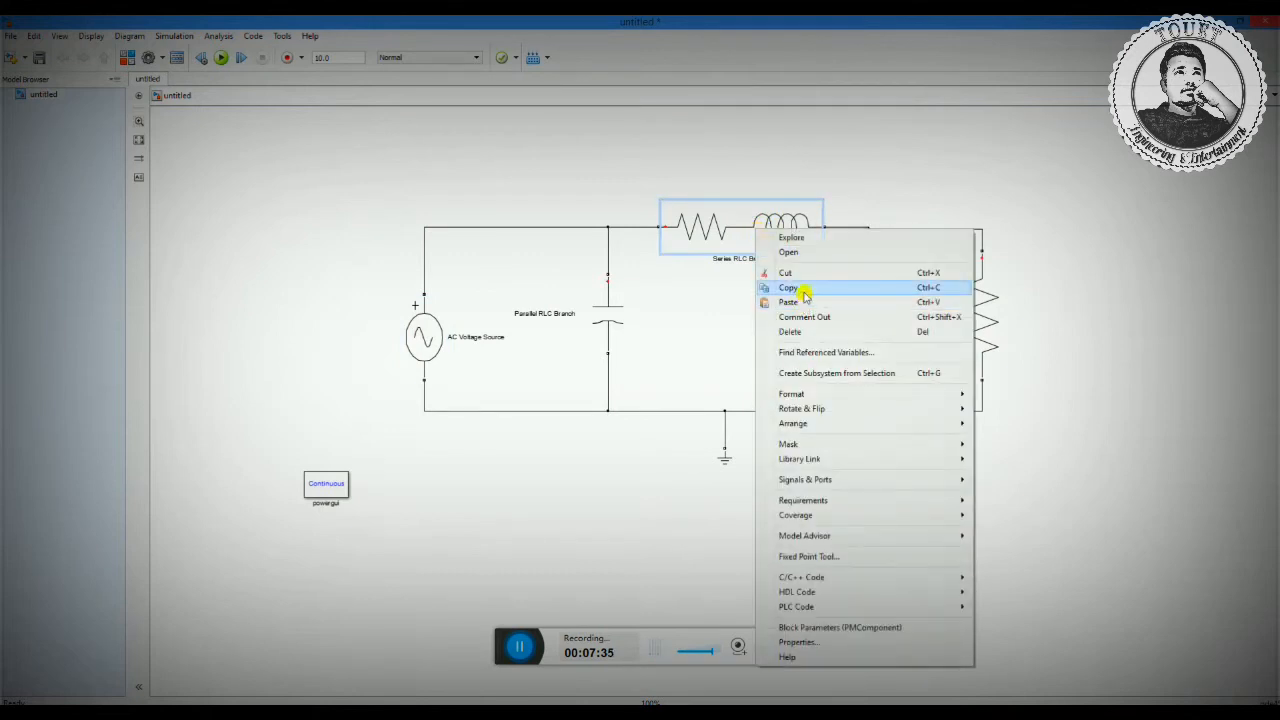
pyautogui.click(805, 289)
pyautogui.click(382, 178)
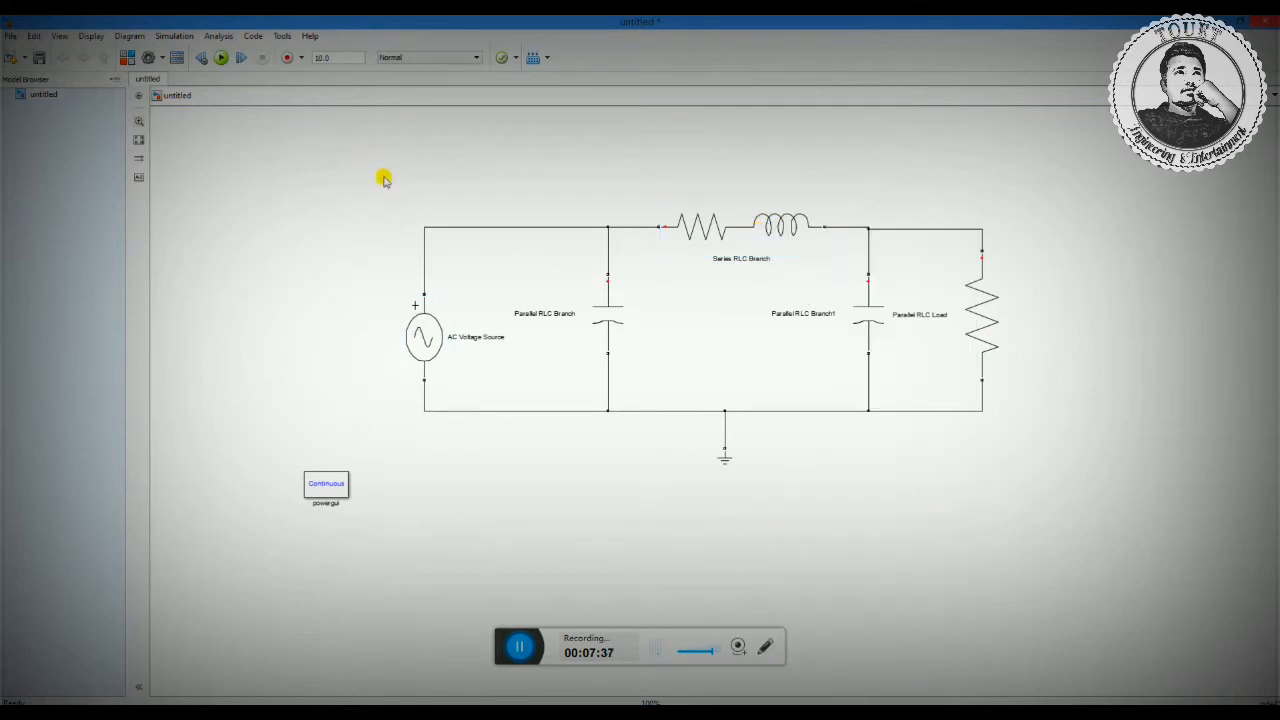
pyautogui.rightClick(383, 178)
pyautogui.click(437, 243)
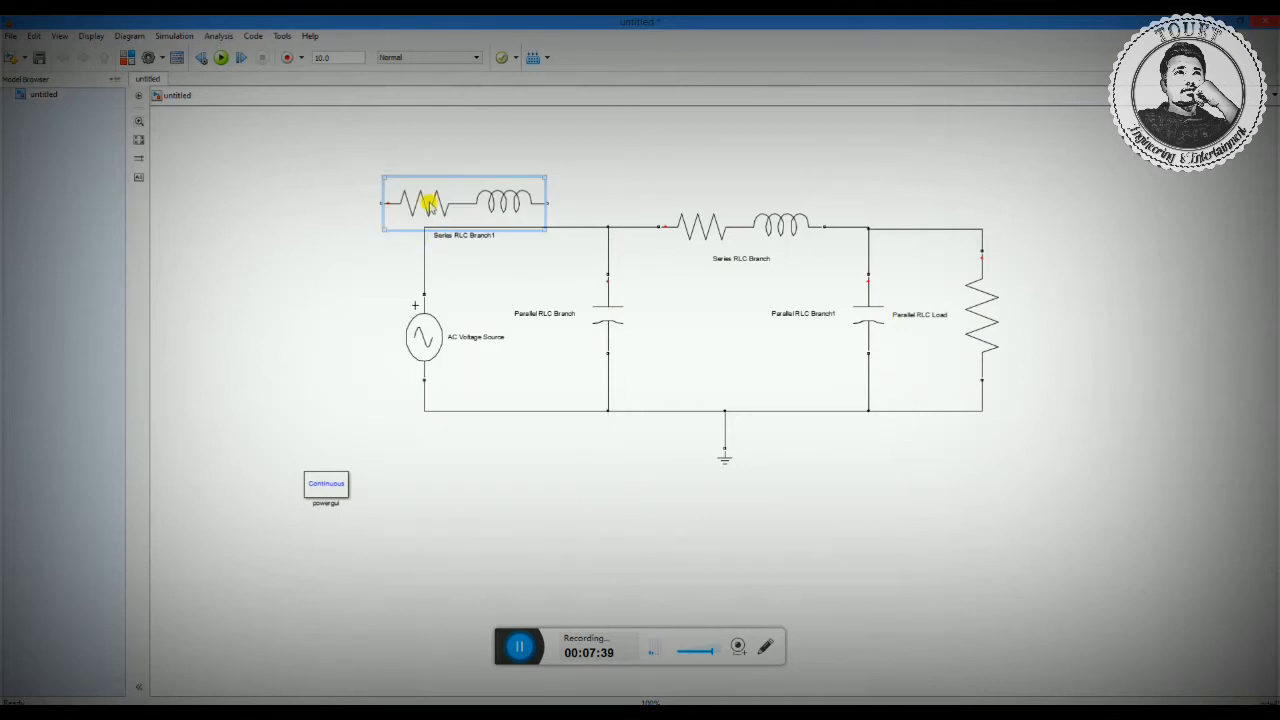
# Set the branch type of the copied series branch to R.
pyautogui.doubleClick(428, 203)
pyautogui.click(575, 328)
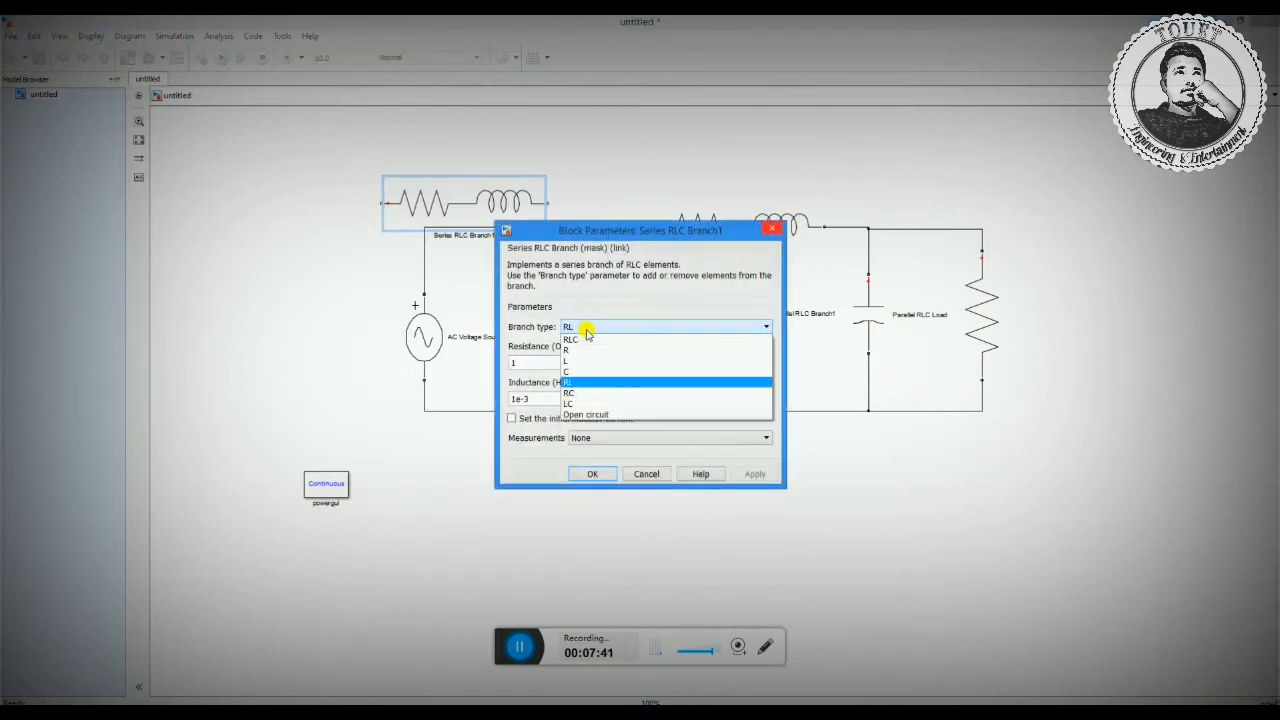
pyautogui.click(590, 350)
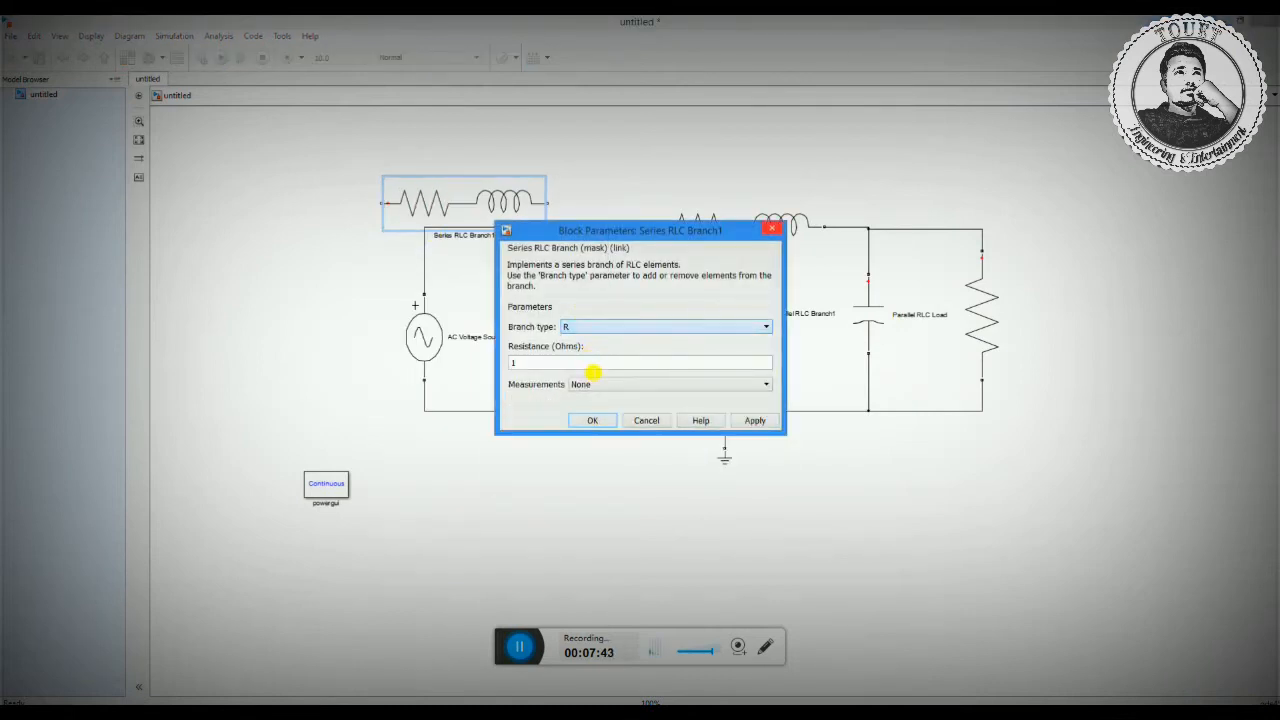
pyautogui.click(590, 420)
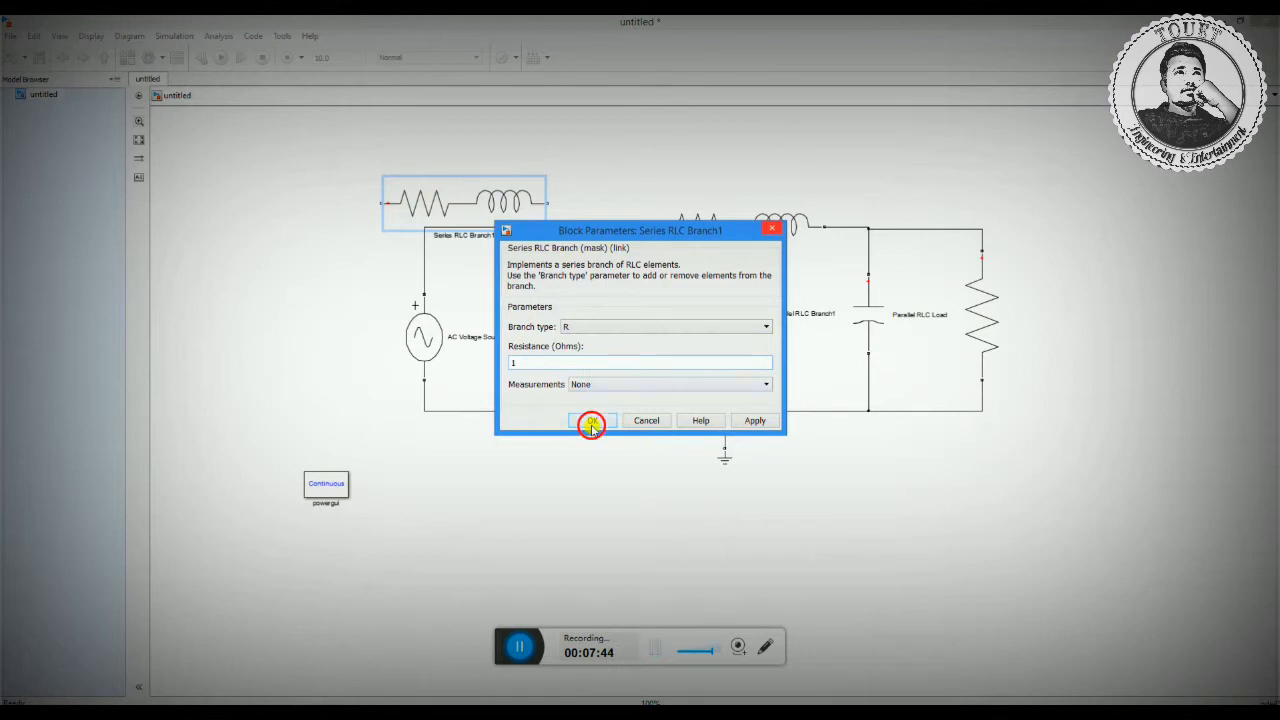
# Rotate the copied resistor branch clockwise, shrink it and place it above and left of the AC Voltage Source.
pyautogui.click(475, 198)
pyautogui.rightClick(475, 198)
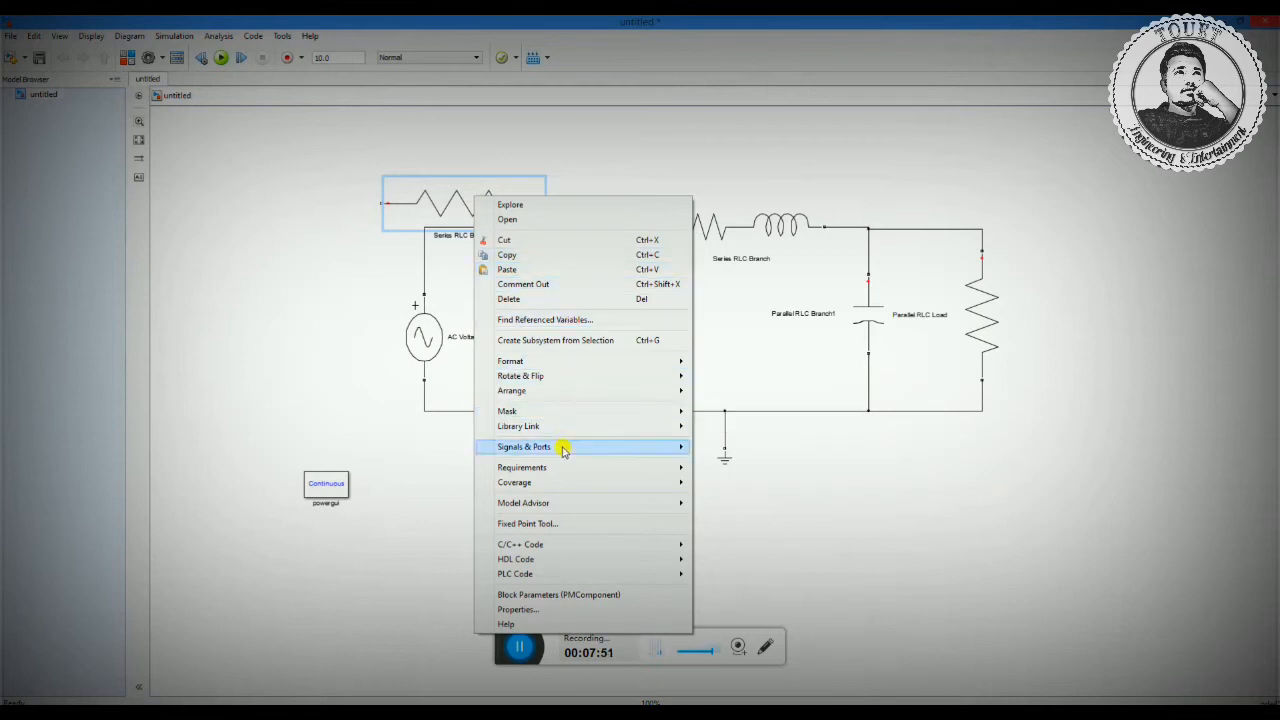
pyautogui.moveTo(575, 378)
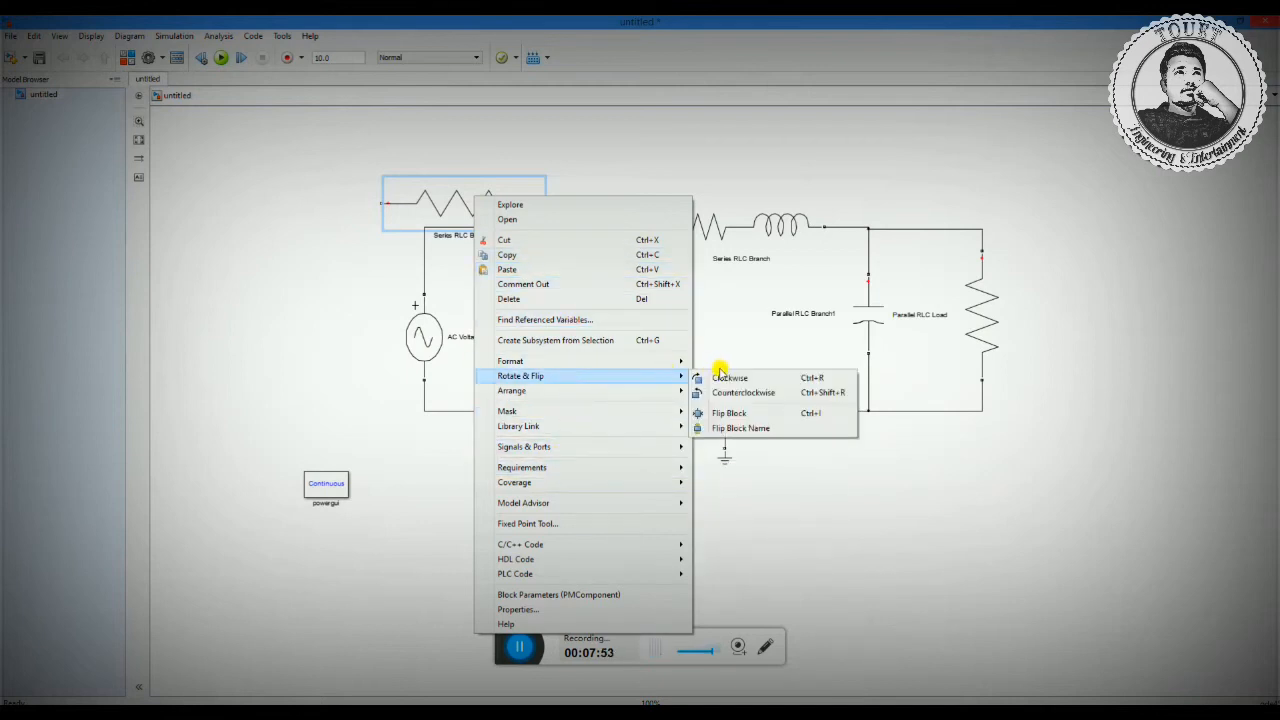
pyautogui.click(722, 377)
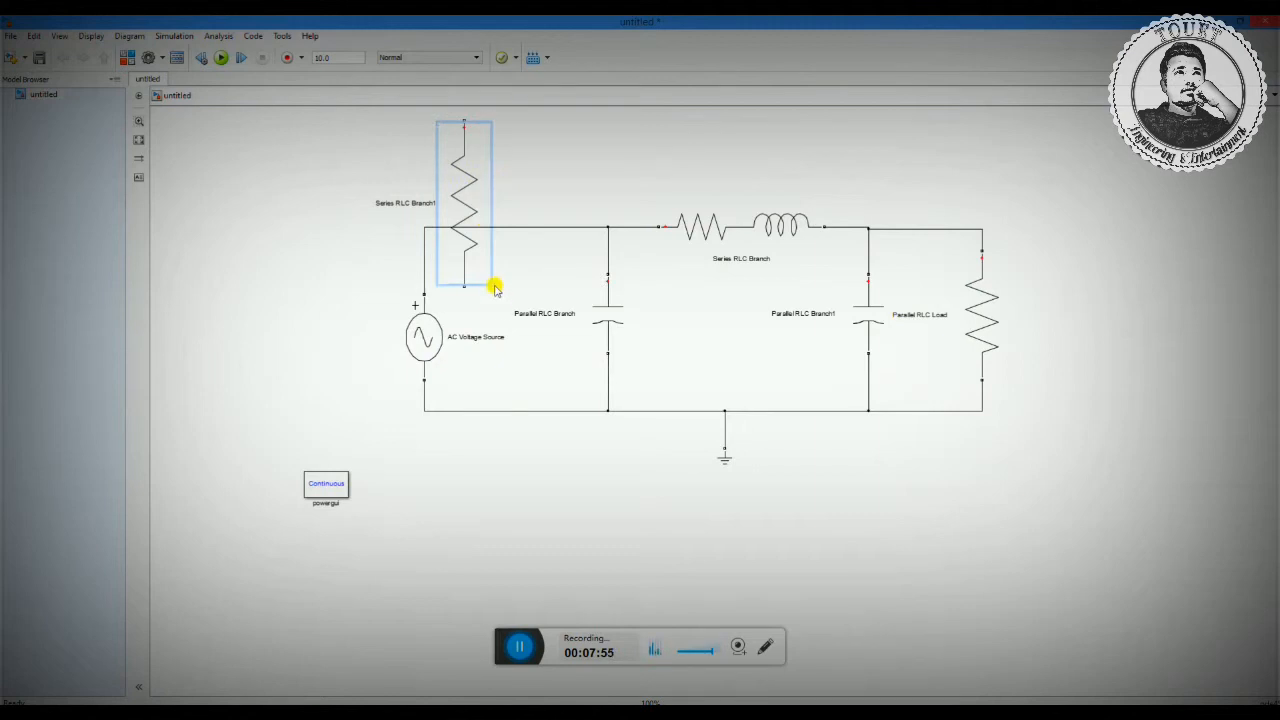
pyautogui.moveTo(496, 287); pyautogui.dragTo(376, 250)
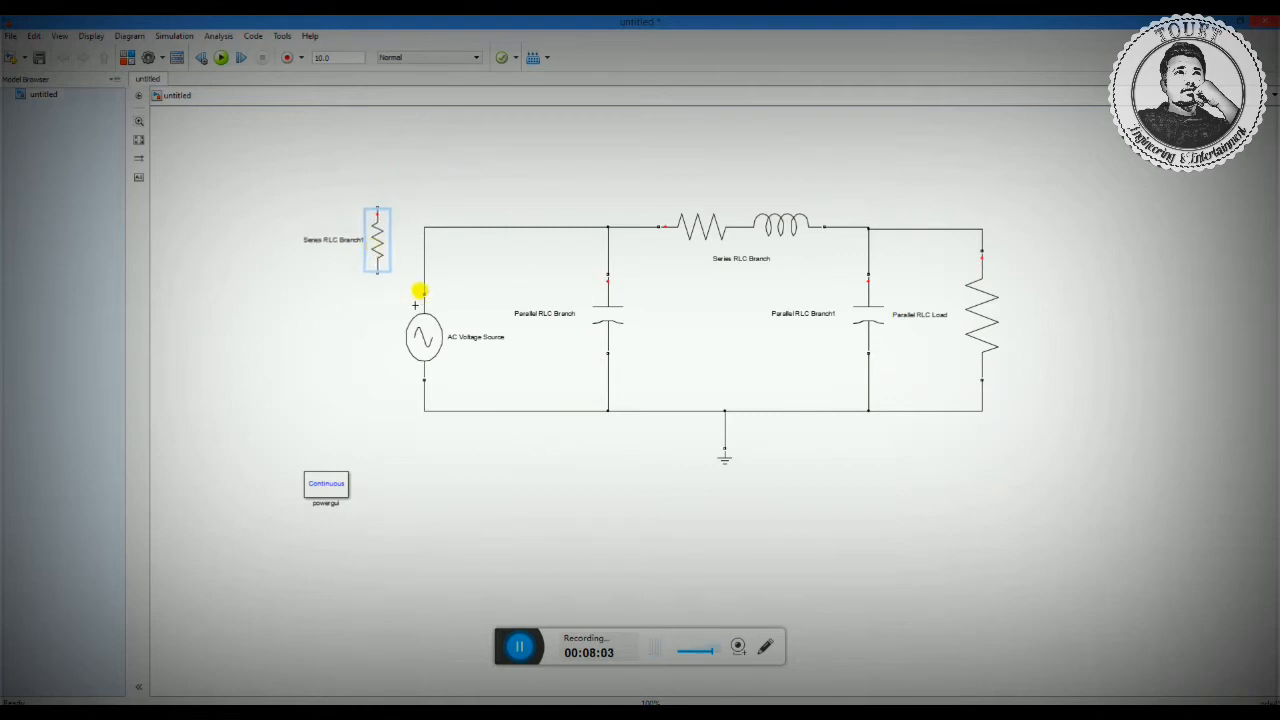
# Wire the new resistor in series between the source's positive terminal and the circuit's upper line.
pyautogui.moveTo(423, 294); pyautogui.dragTo(381, 207)
pyautogui.click(377, 266)
pyautogui.moveTo(376, 272); pyautogui.dragTo(423, 292)
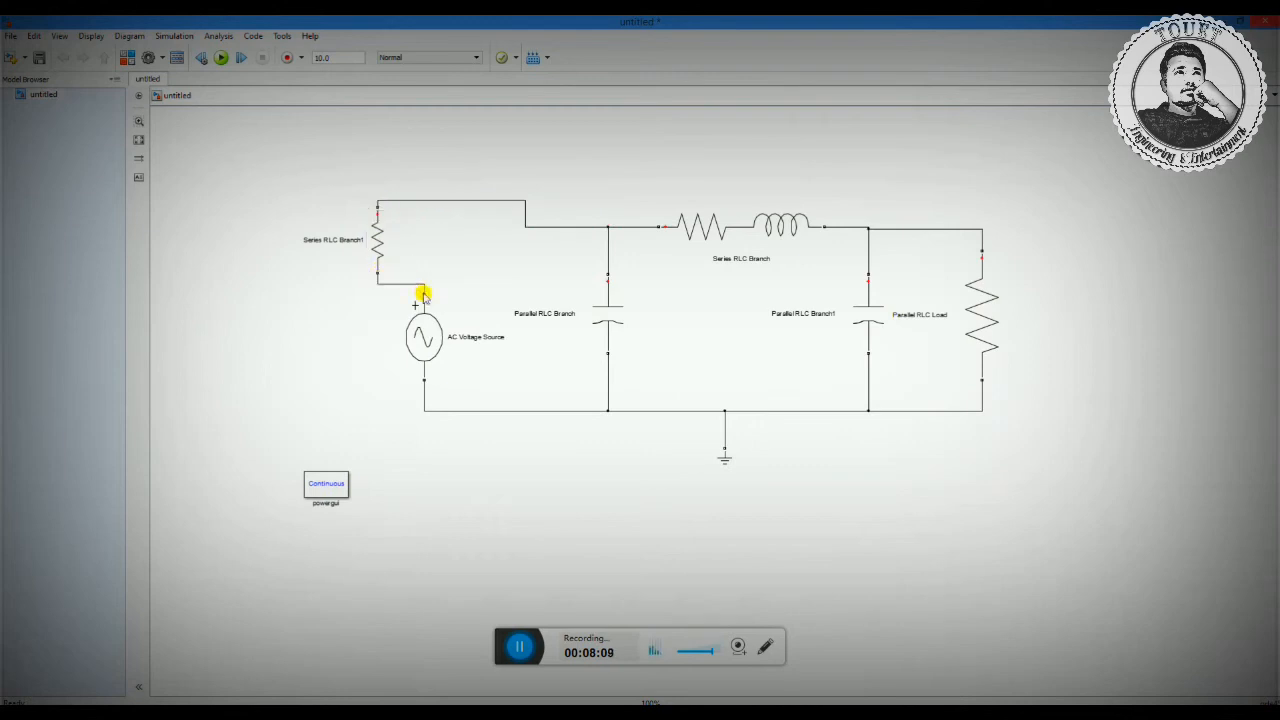
# Set the source-side series resistor's resistance to 0.000001 ohms and run the simulation again.
pyautogui.doubleClick(376, 243)
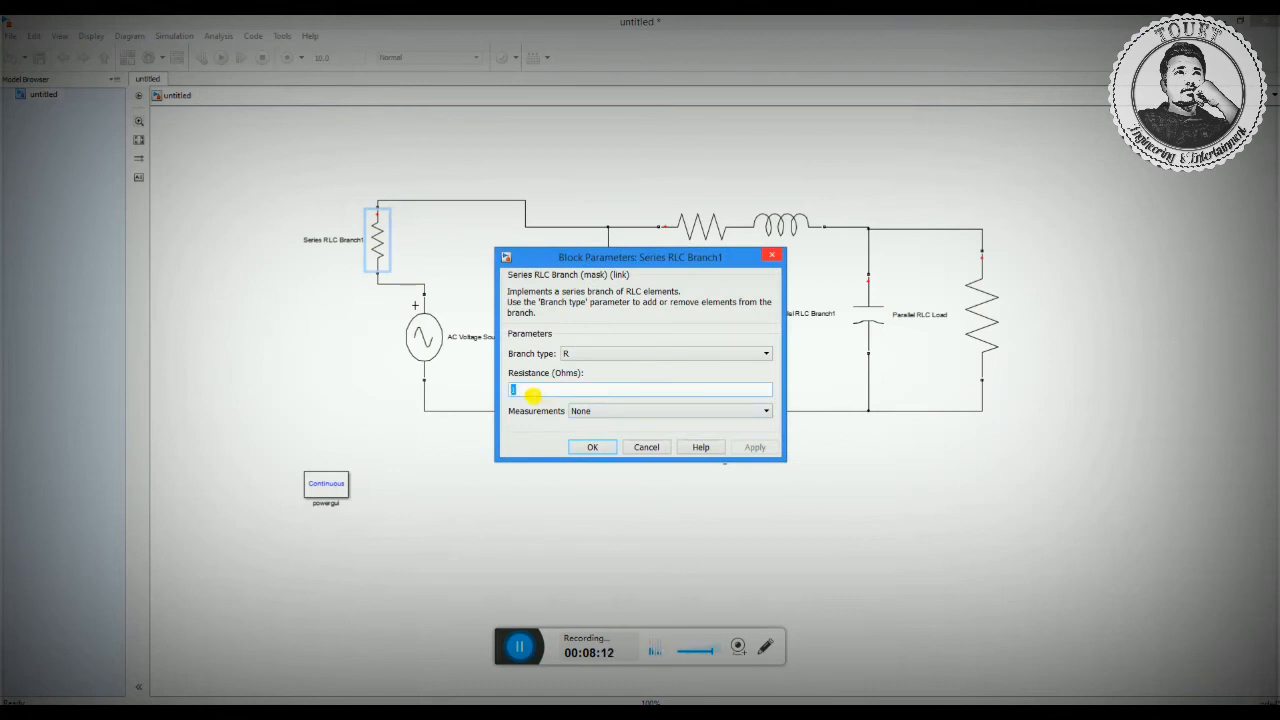
pyautogui.write('0')
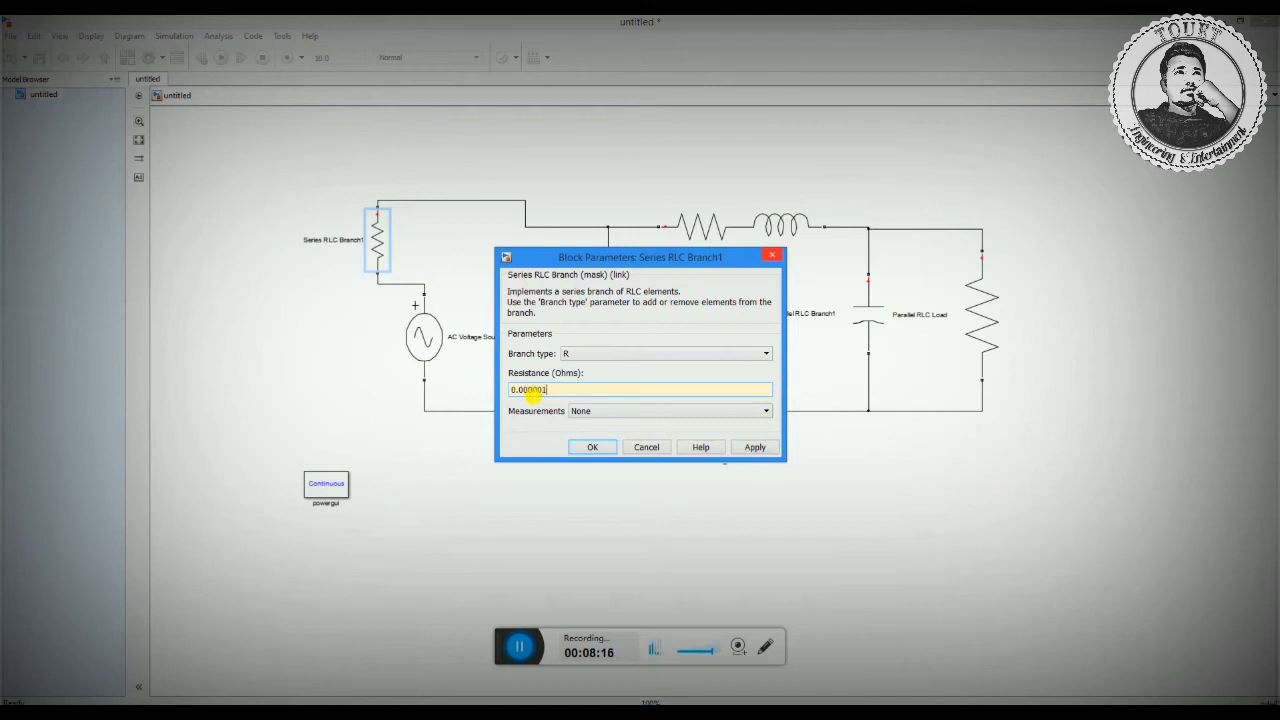
pyautogui.click(588, 447)
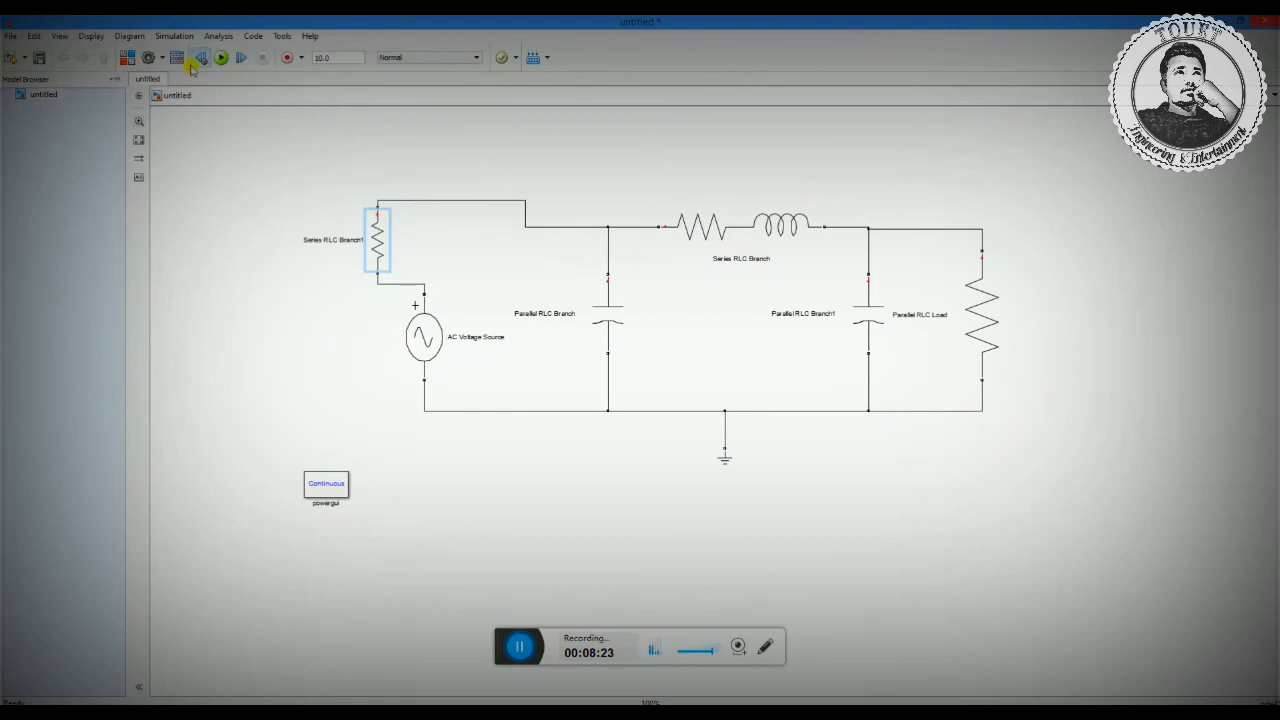
pyautogui.click(221, 58)
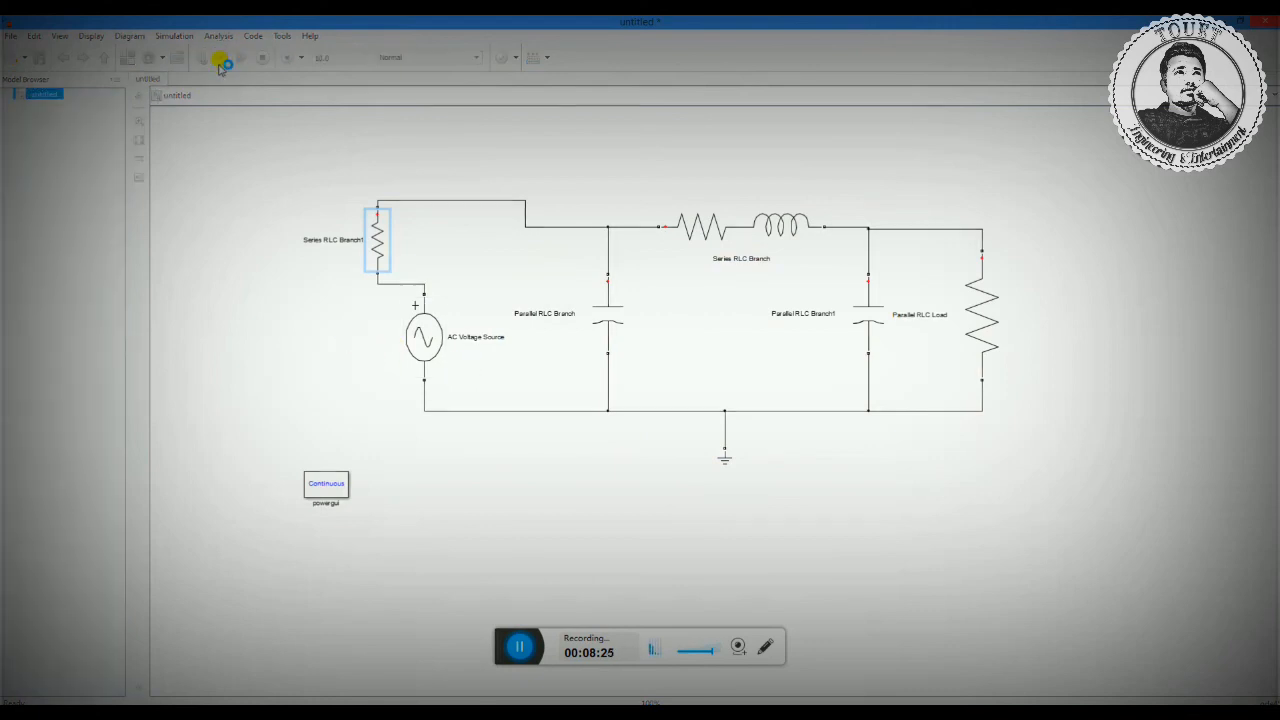